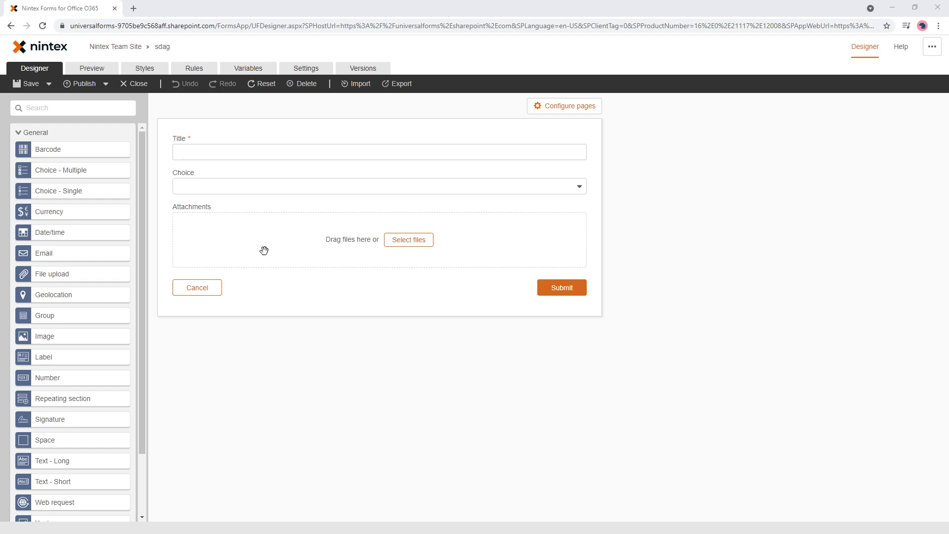
- Delete the Title, Choice and Attachments fields, leaving the form empty
click(580, 136)
click(581, 136)
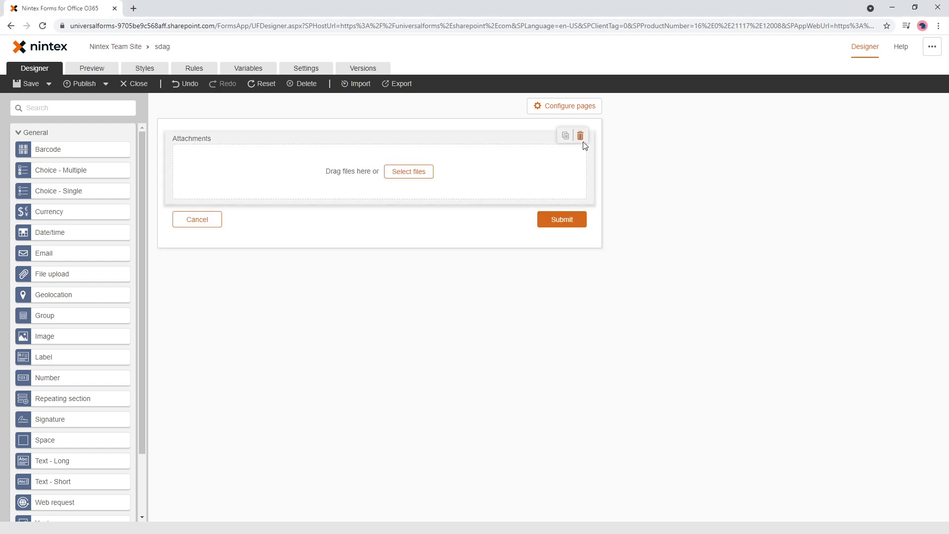
click(581, 138)
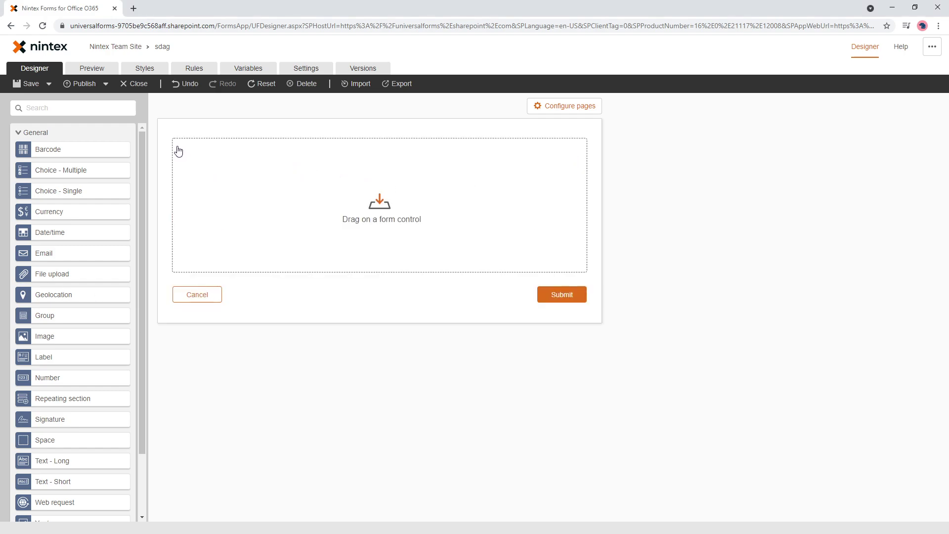
- Add a repeating section containing a short text field and a currency field
drag(76, 397, 283, 157)
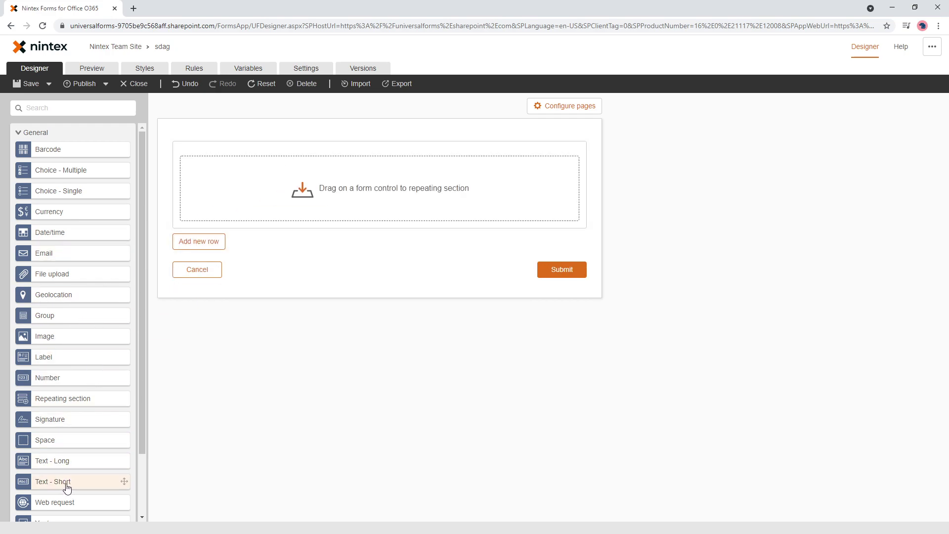
drag(61, 485, 249, 170)
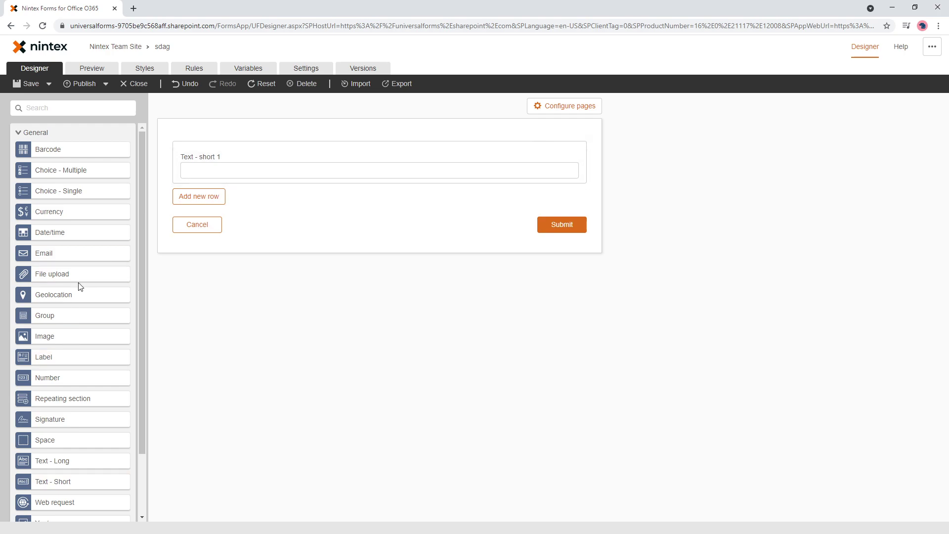
drag(76, 211, 554, 173)
- Title the text field 'repairs' and the currency field 'Cost'
click(348, 184)
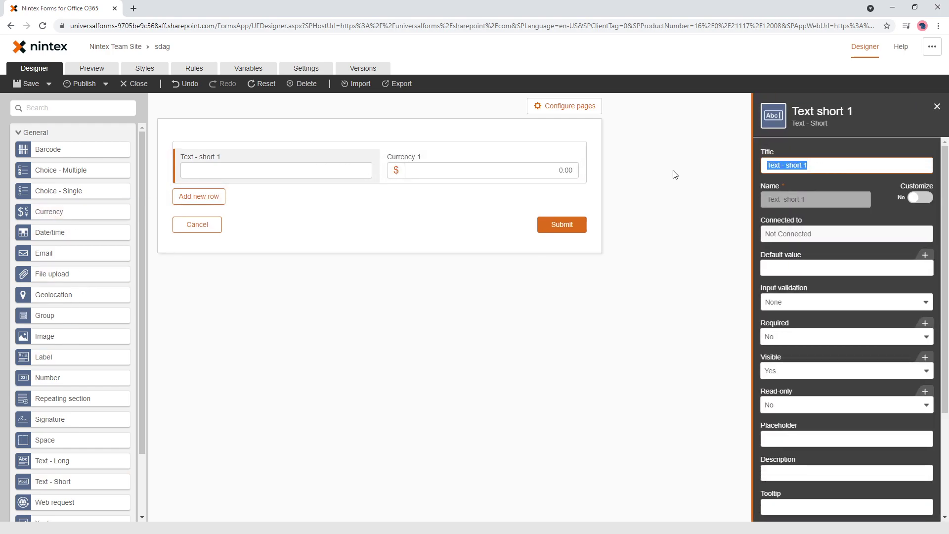
text(repairs)
click(441, 176)
text(Cost)
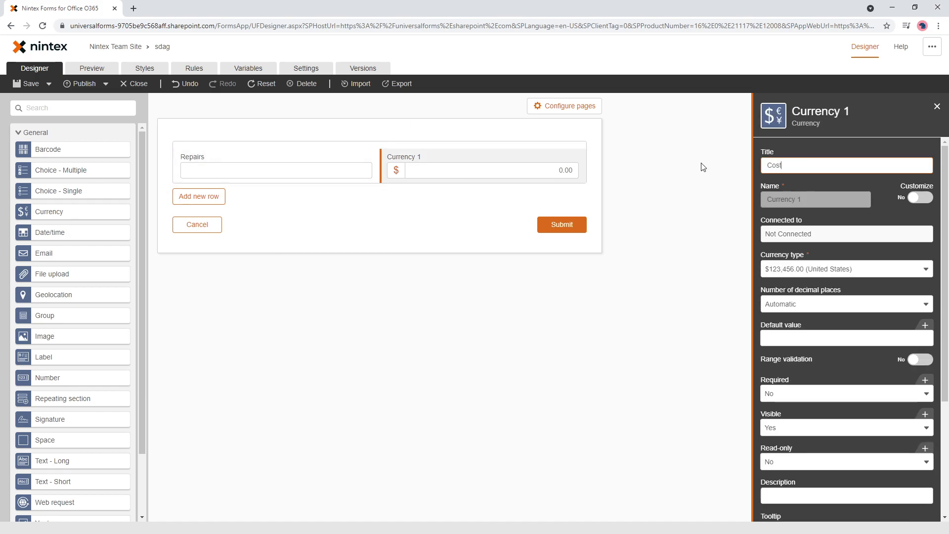
click(428, 294)
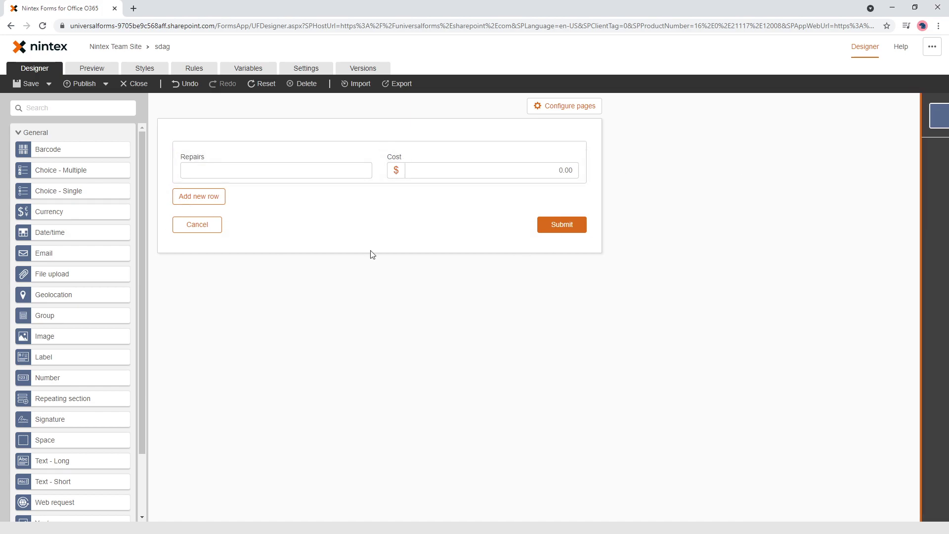
- Add a second page and rename the pages Estimate and Total
click(558, 106)
click(795, 178)
click(779, 150)
triple_click(779, 151)
text(Estimate)
triple_click(784, 176)
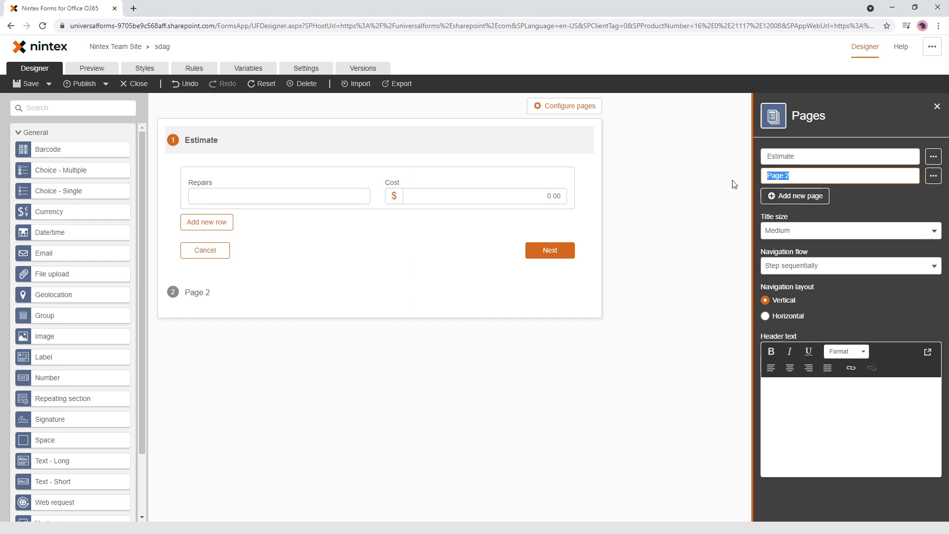
text(Total)
key(Return)
click(363, 227)
- Place a label on the Total page, then go back to the Estimate page
click(233, 299)
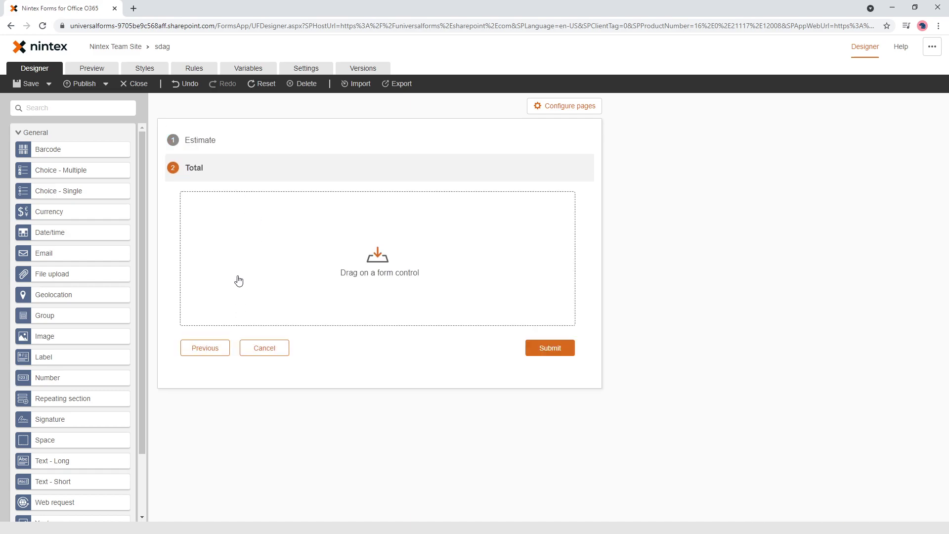
drag(49, 356, 242, 239)
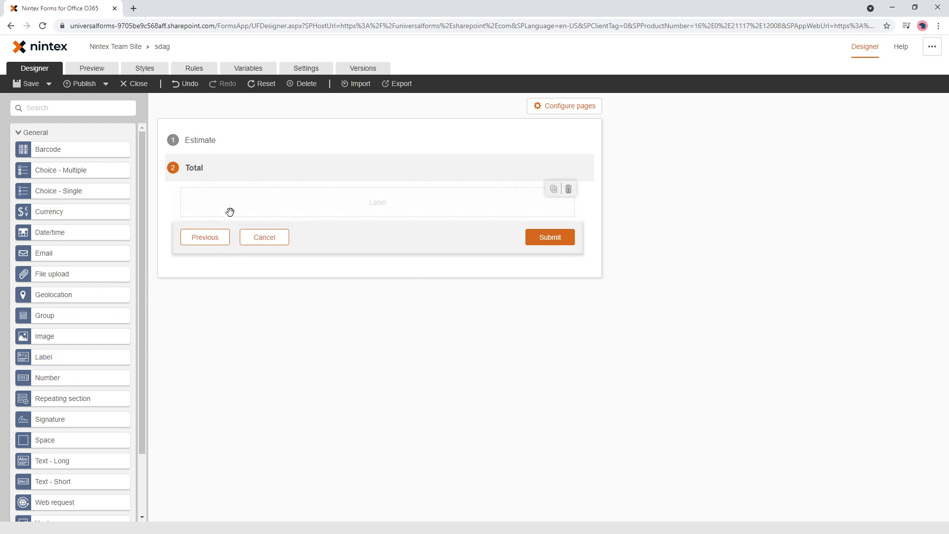
click(243, 212)
click(788, 248)
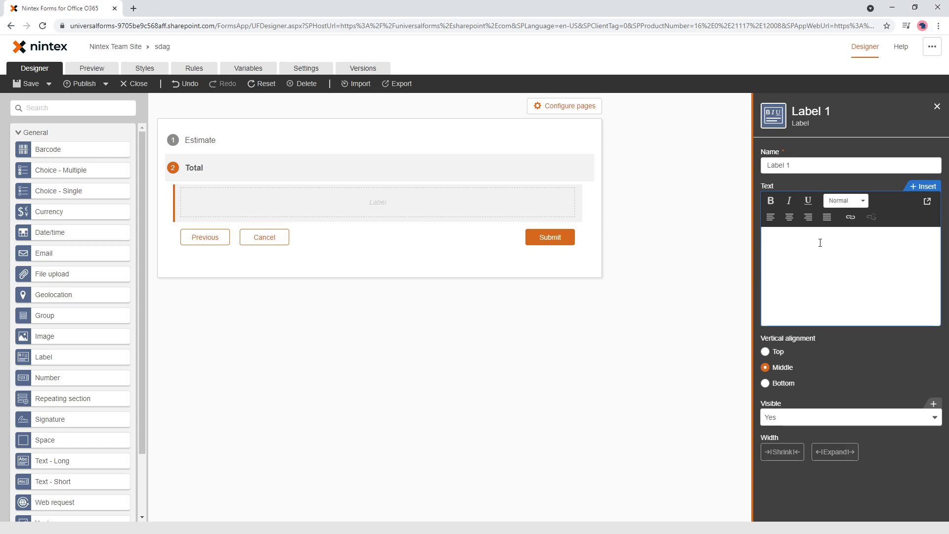
click(239, 141)
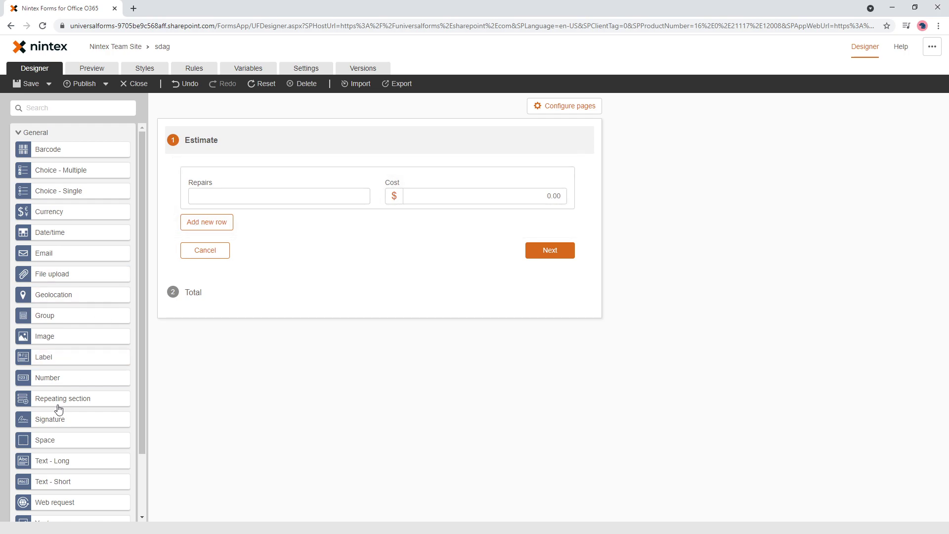
- Add a short text field titled String (hidden) to the repeating section and make it invisible
drag(55, 481, 316, 221)
click(825, 169)
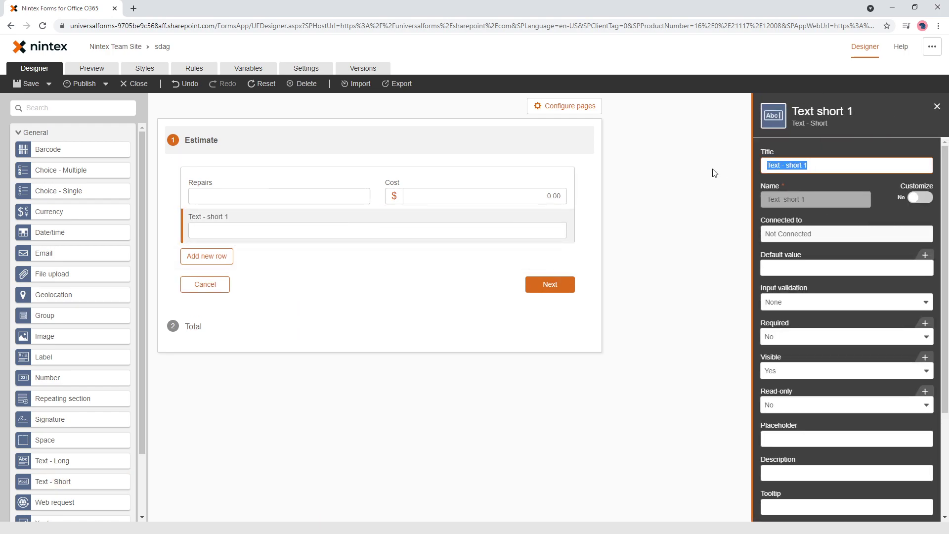
text(String (hidden)
click(798, 405)
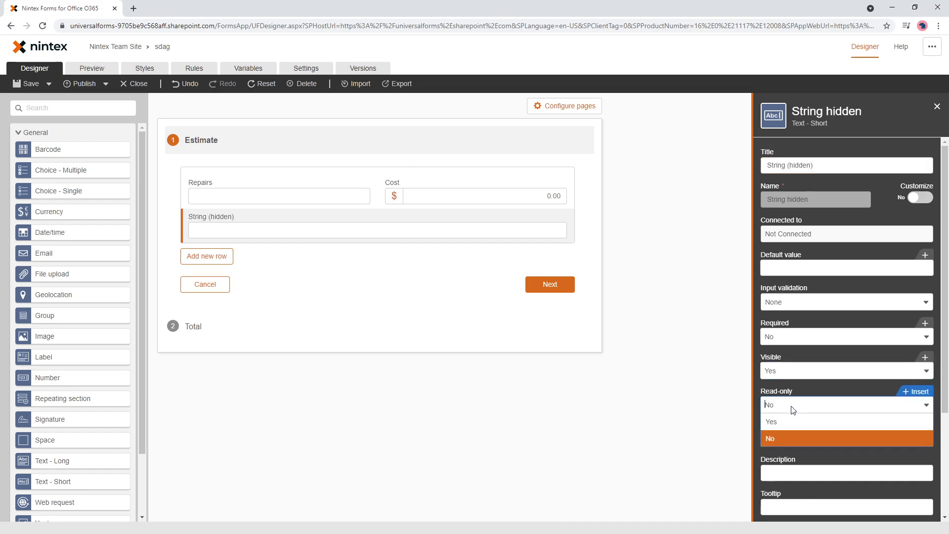
click(791, 372)
click(787, 403)
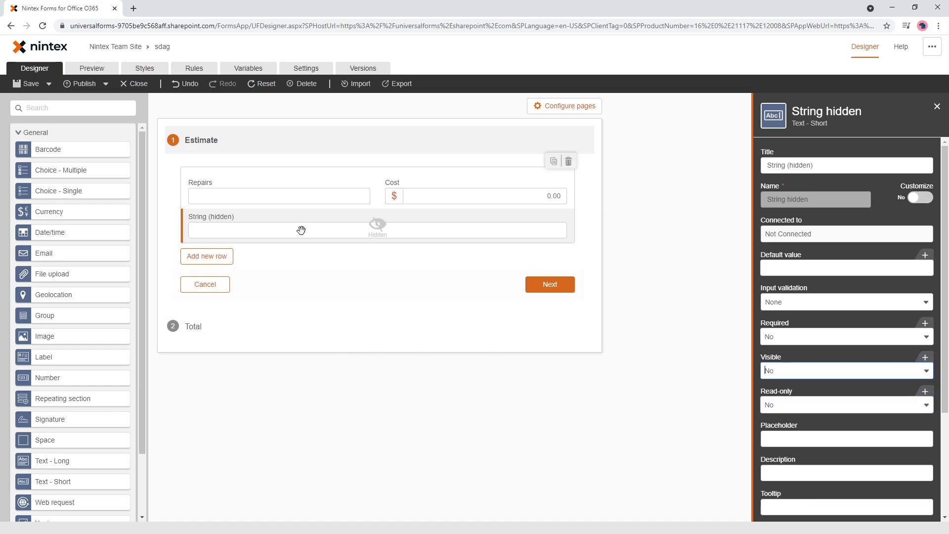
- Check the form in Preview, then return to the Designer and reselect String (hidden)
click(92, 68)
click(322, 186)
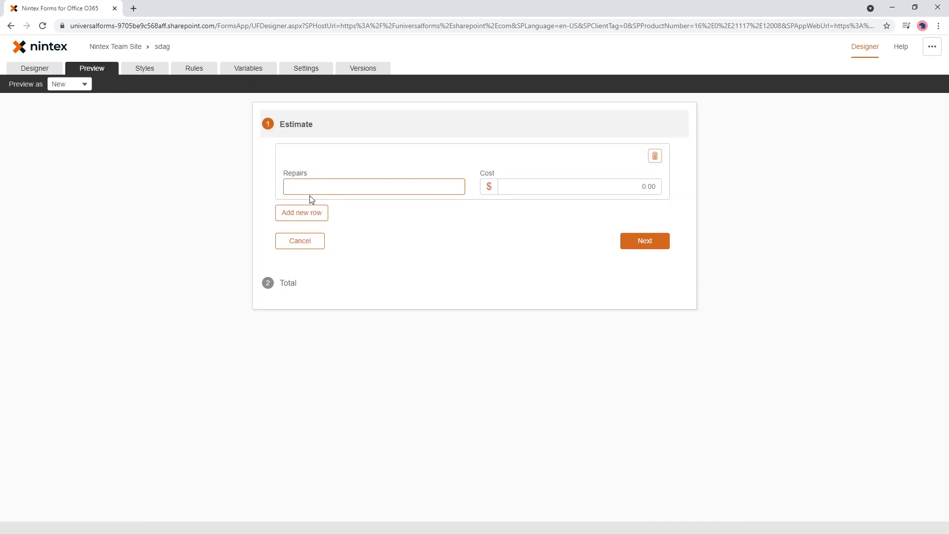
click(34, 68)
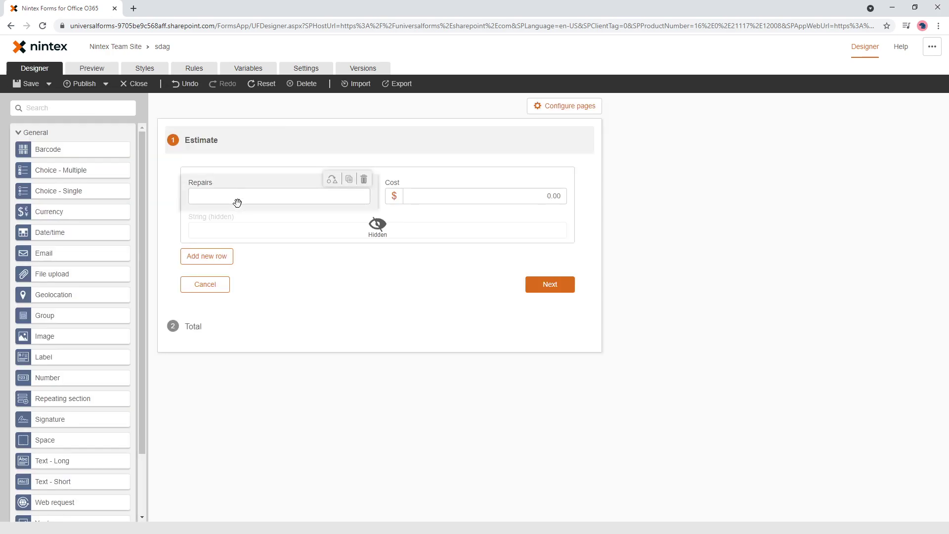
click(243, 231)
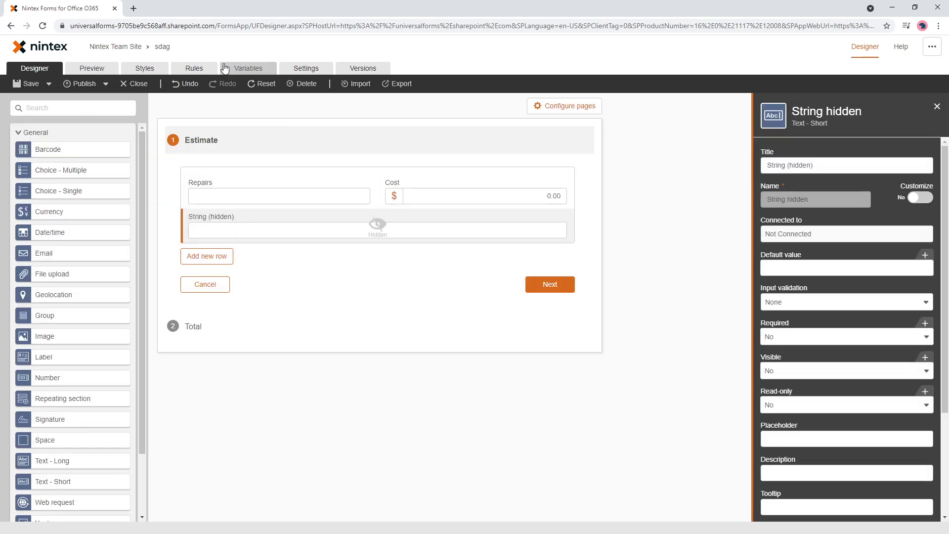
- Create a form rule for Repeating section 1 named 'Set hidden value'
click(193, 69)
click(694, 132)
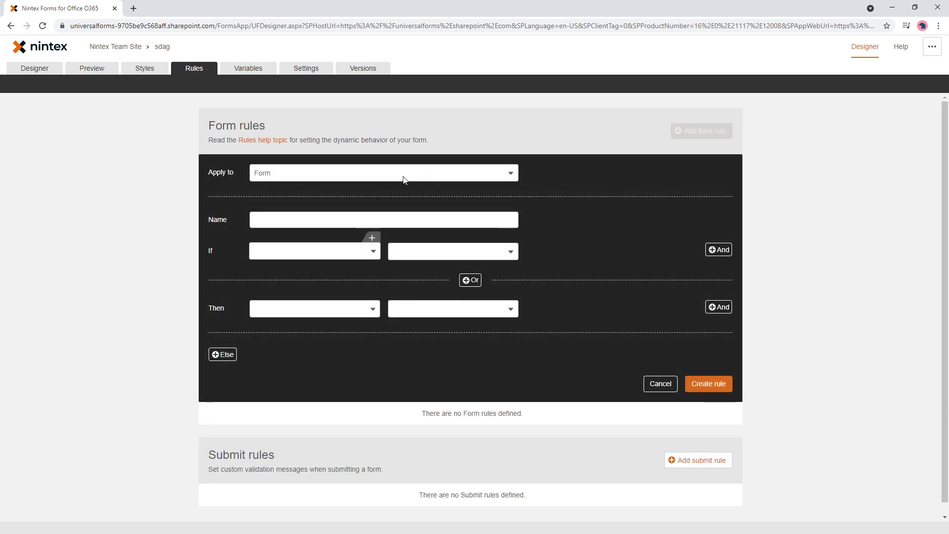
click(304, 174)
click(285, 207)
click(285, 220)
text(Set hidden value)
- Add rule conditions requiring both Cost and Repairs to be filled
click(297, 250)
click(295, 270)
click(409, 253)
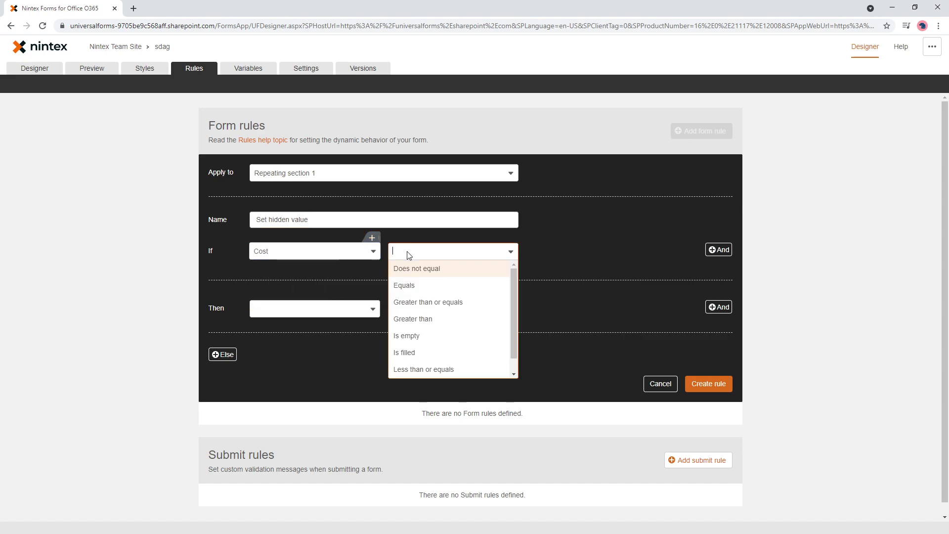
click(407, 355)
click(714, 250)
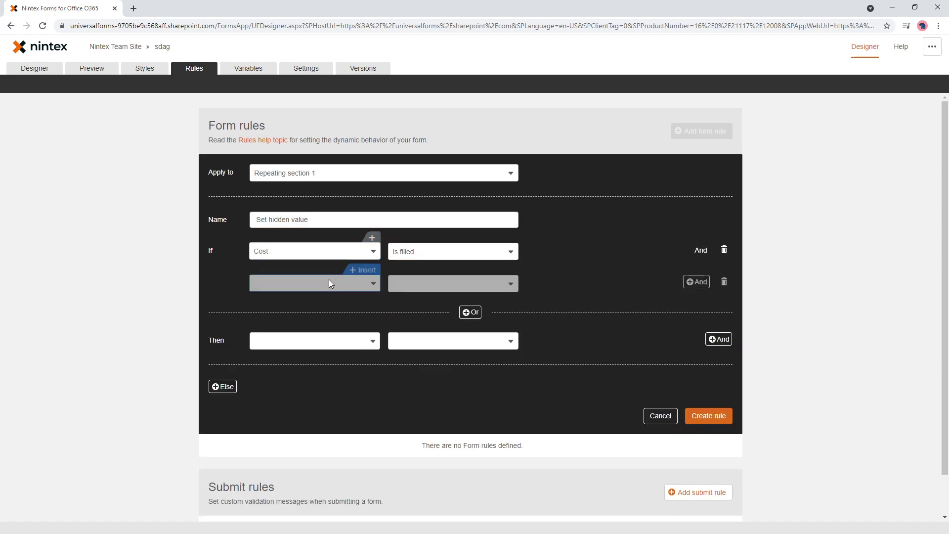
click(346, 283)
click(313, 316)
click(413, 283)
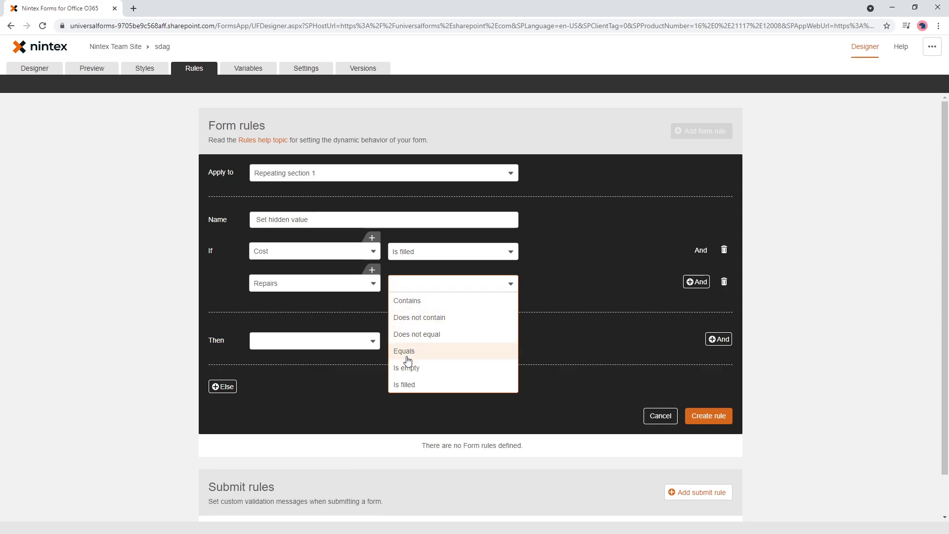
click(409, 384)
- Make the rule set the Value of String hidden, using a formula
click(304, 341)
click(292, 391)
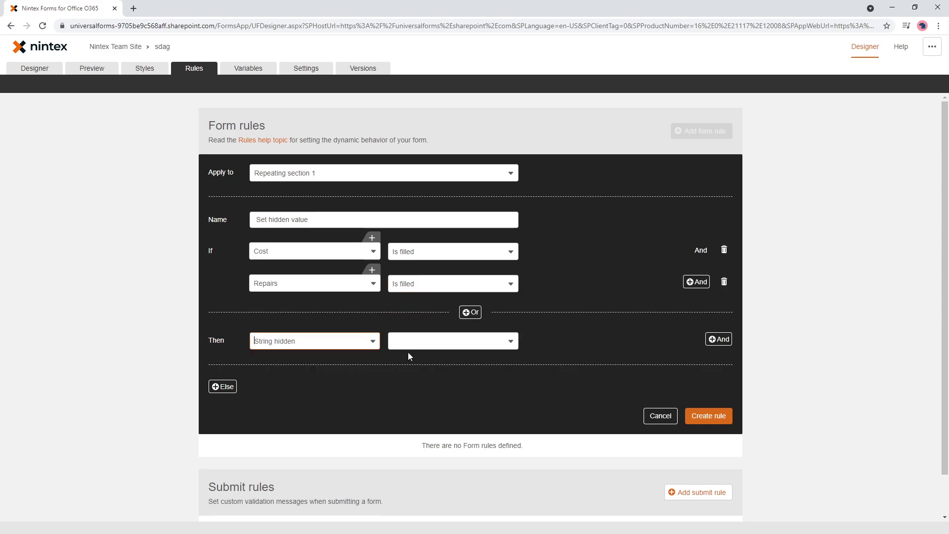
click(410, 341)
scroll(421, 415, down, 3)
click(413, 443)
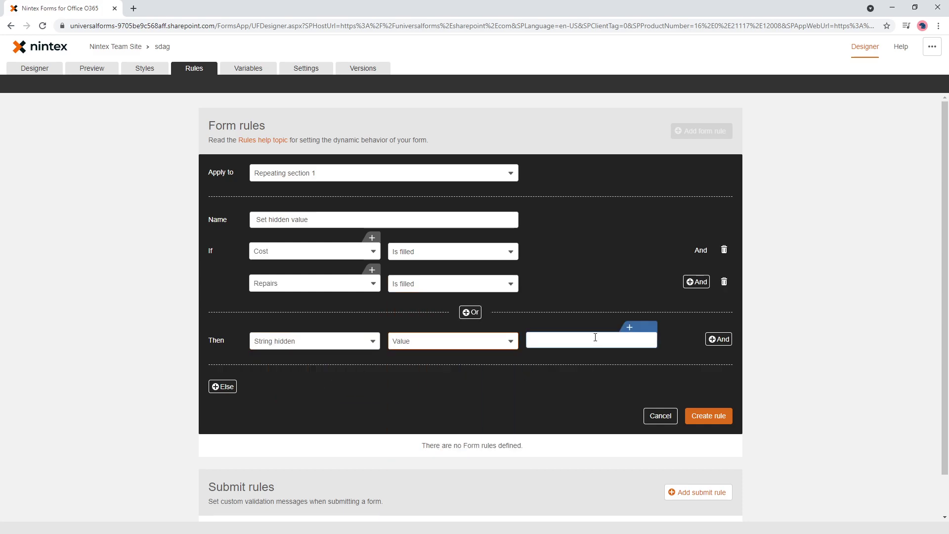
click(620, 339)
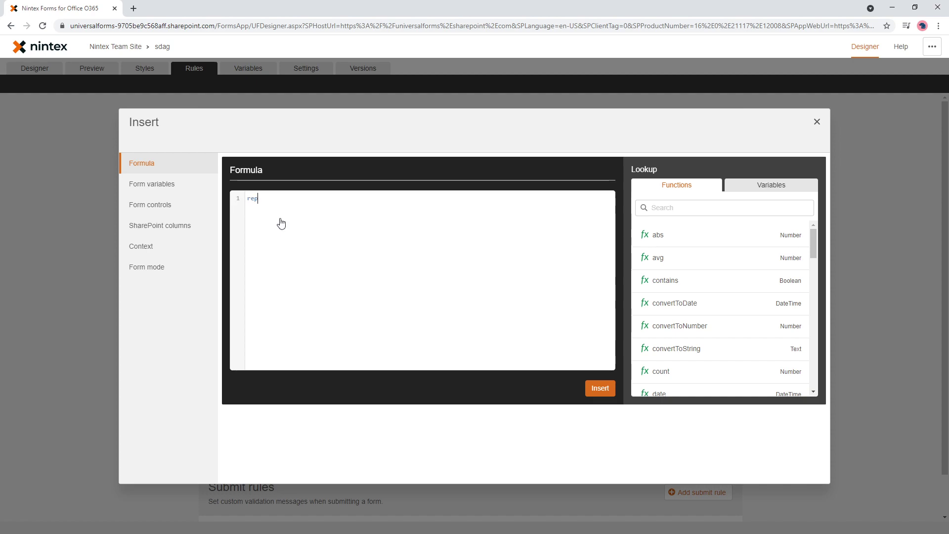
- Build the formula as the current row's Repairs + " ($" + the current row's Cost
text(rep)
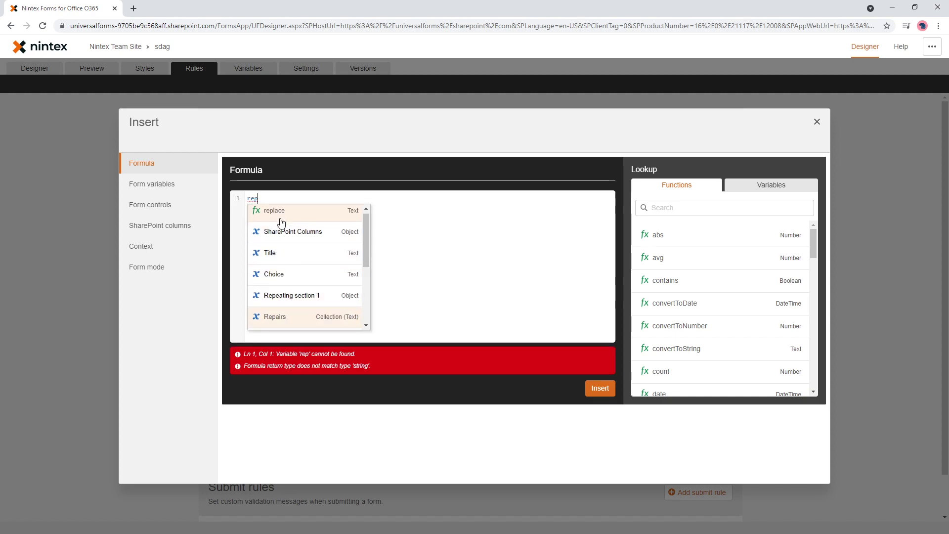
scroll(281, 222, down, 1)
scroll(281, 223, down, 1)
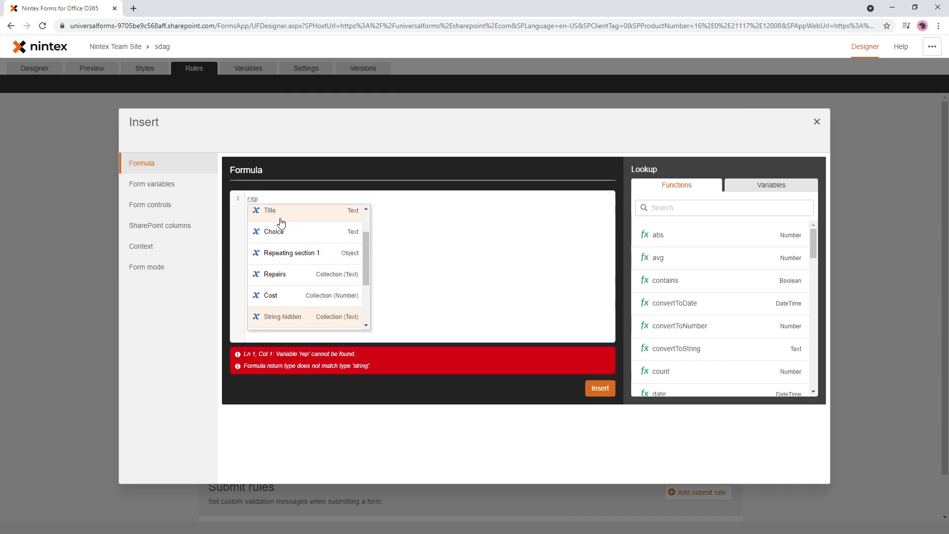
text(air)
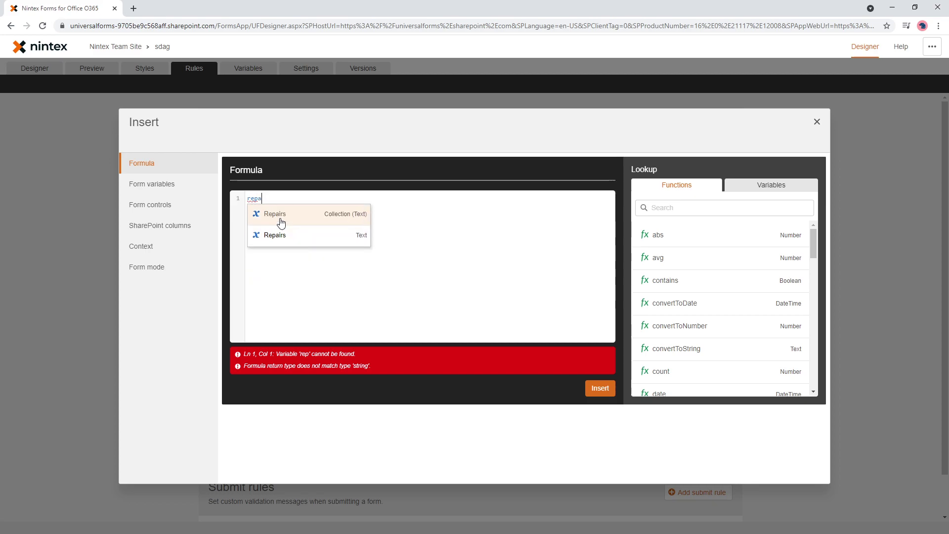
click(281, 223)
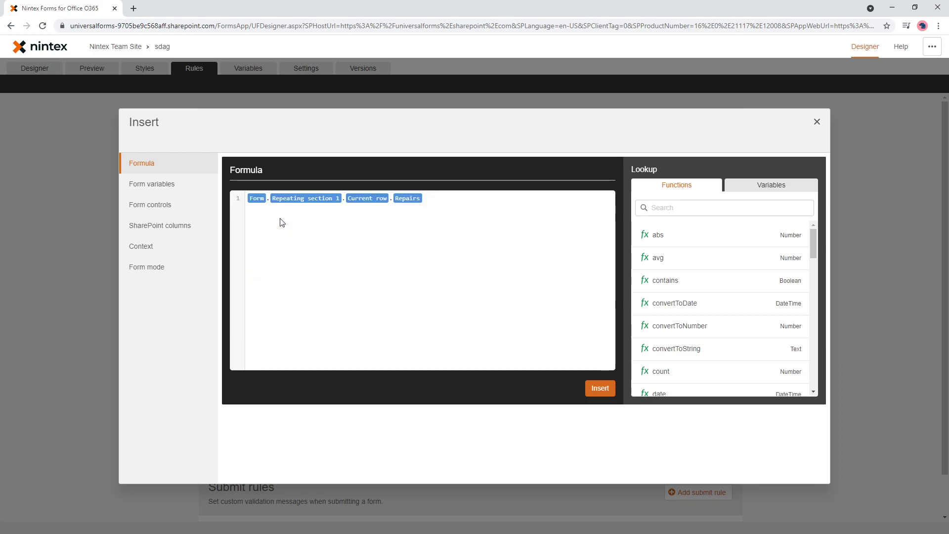
text(+ ")
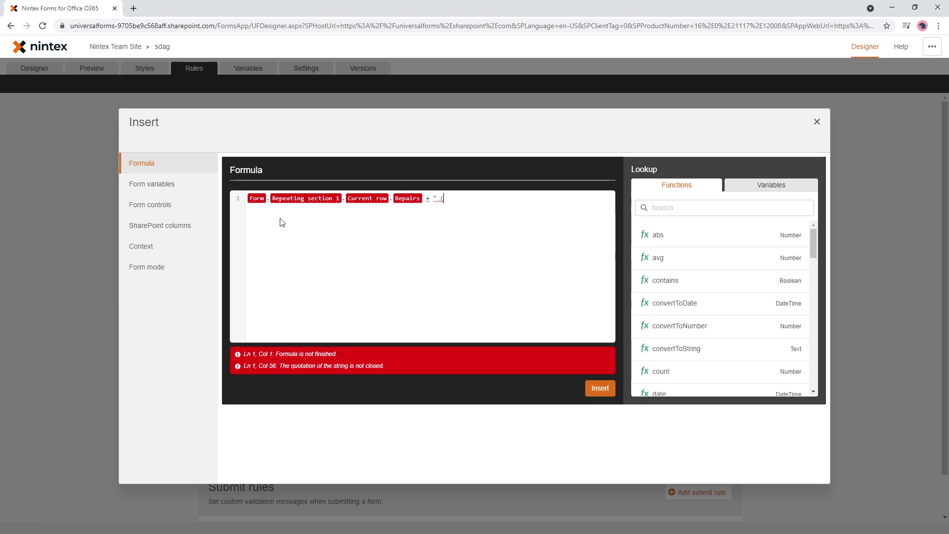
text( ($" )
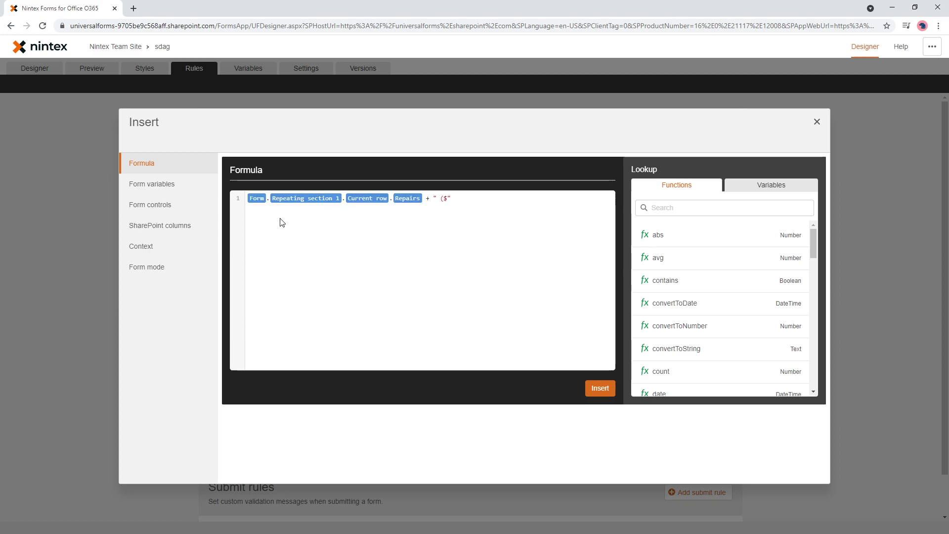
text(+ cost)
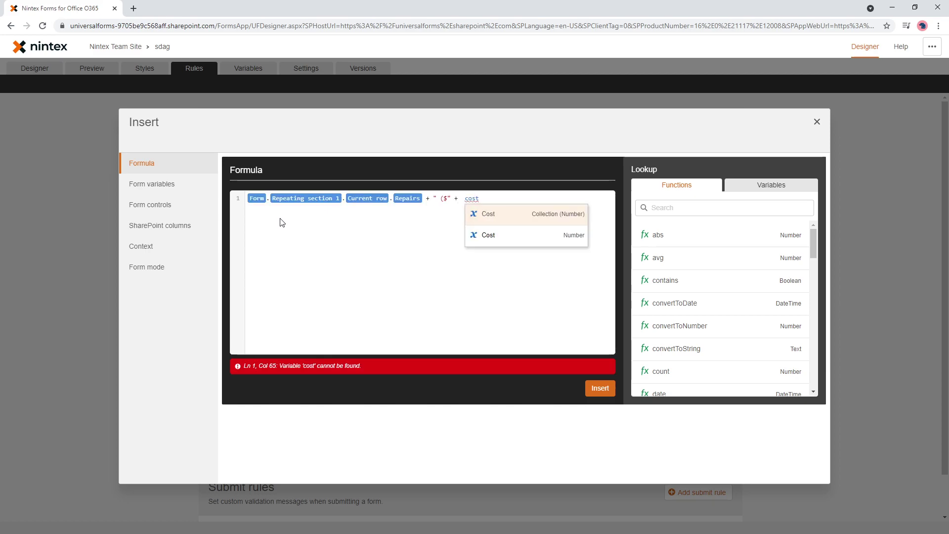
key(Return)
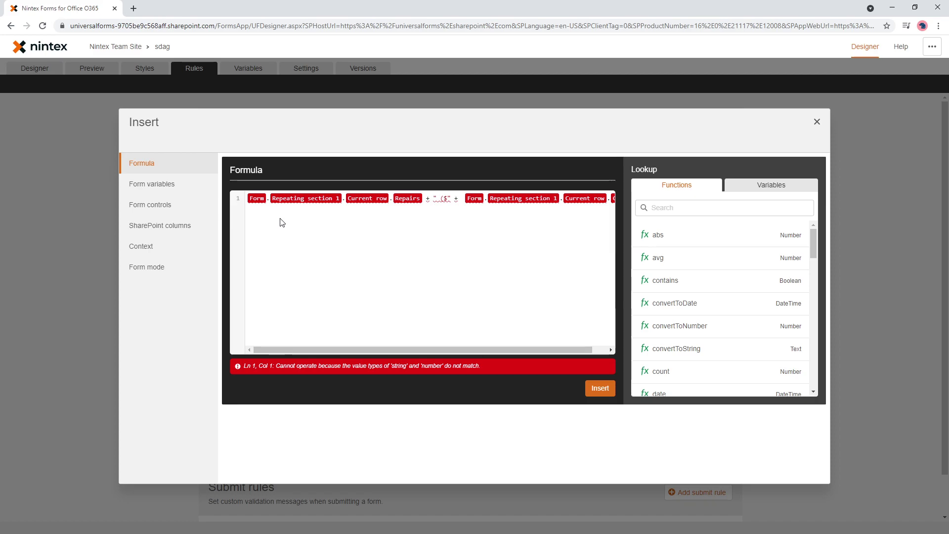
- Wrap Cost in convertToString and close the formula with + ")"
click(462, 199)
key(Return)
key(Return)
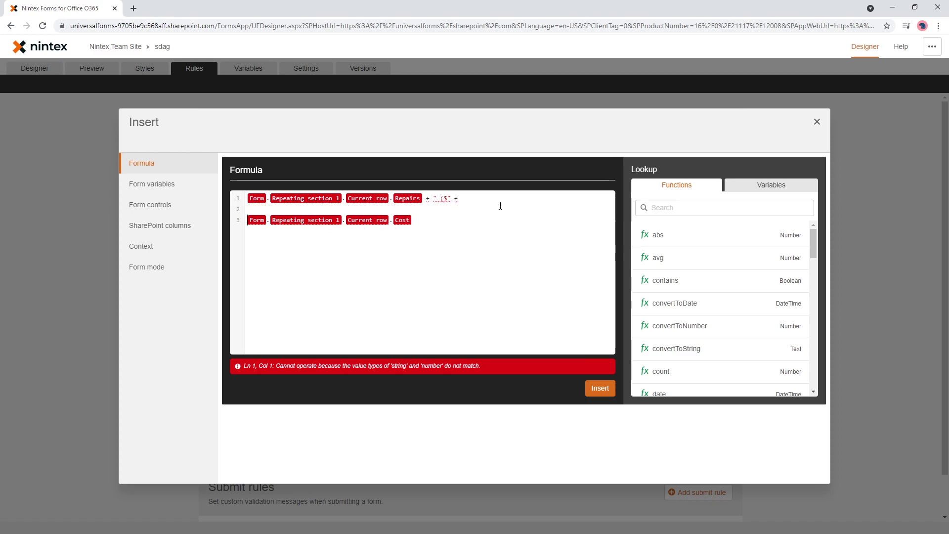
key(Return)
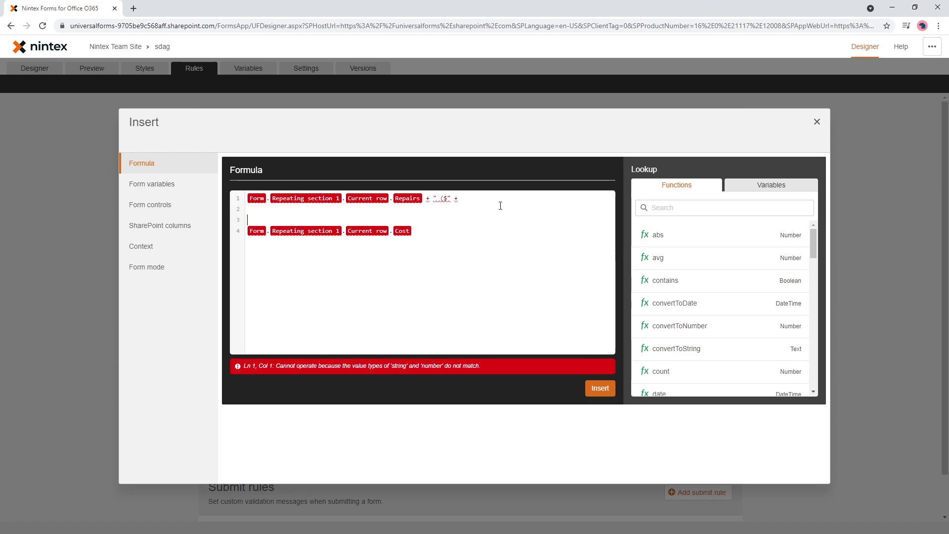
text(convert)
key(Return)
key(Delete)
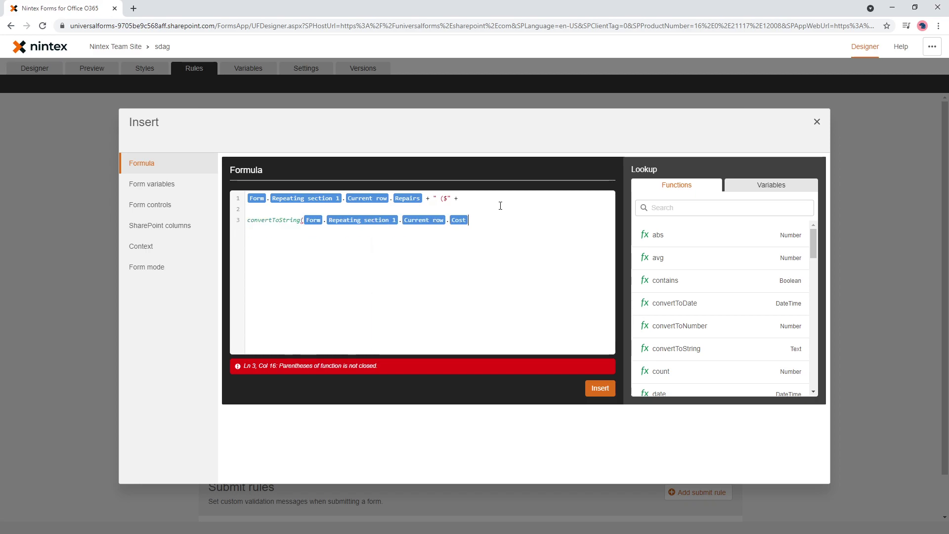
text() )
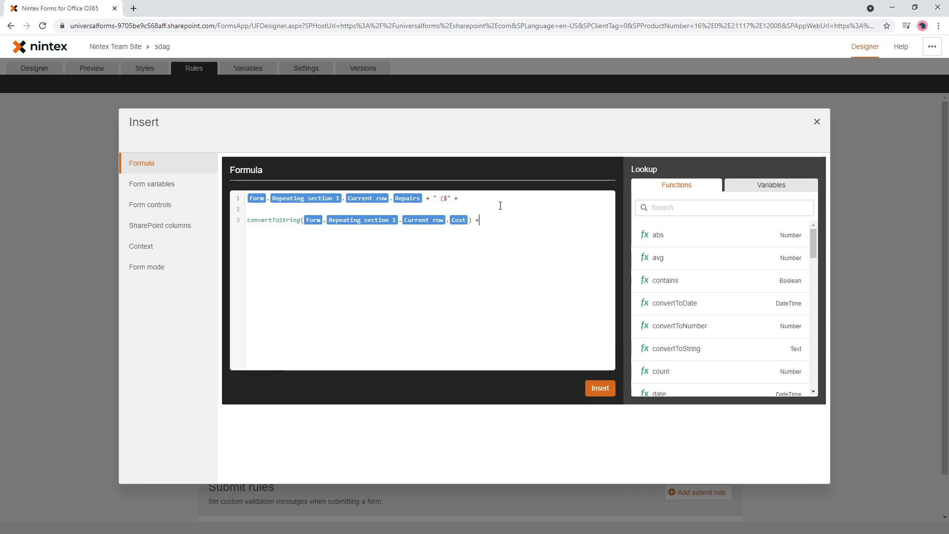
text(+ )
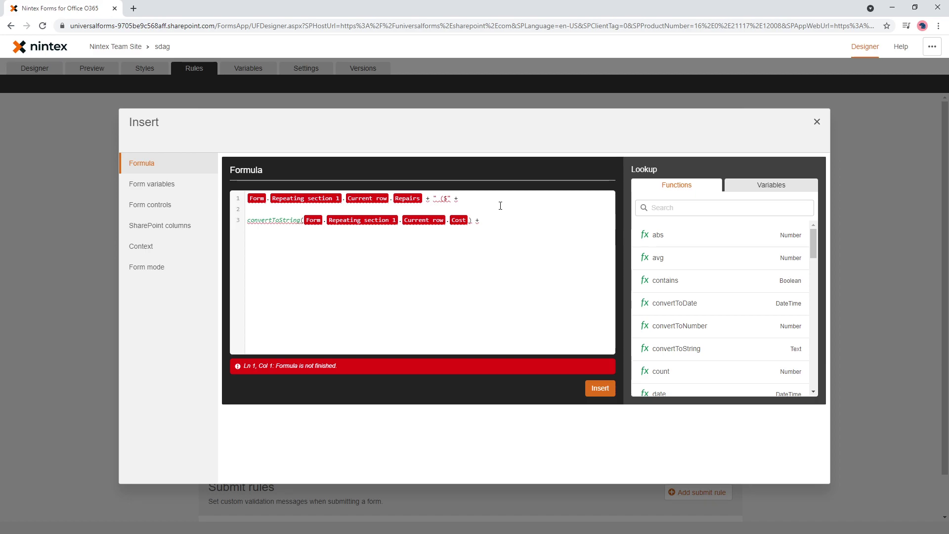
text(")")
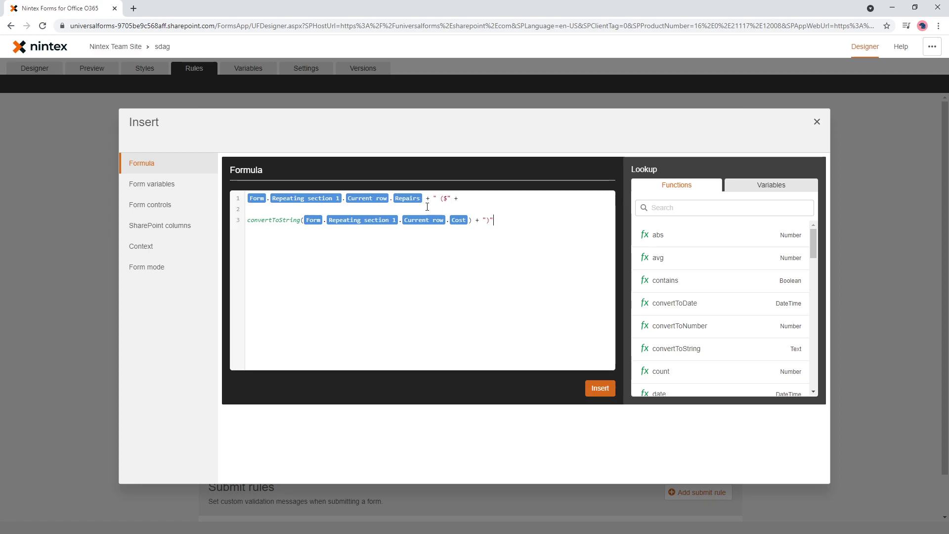
- Insert the formula, add an Else action setting String hidden's Value, and create the rule
click(600, 388)
click(222, 393)
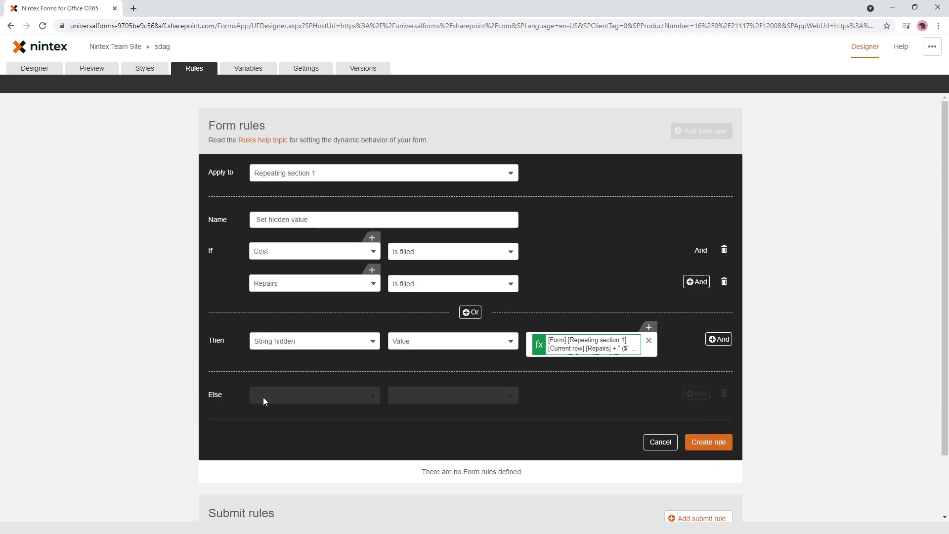
click(316, 396)
click(296, 445)
click(438, 396)
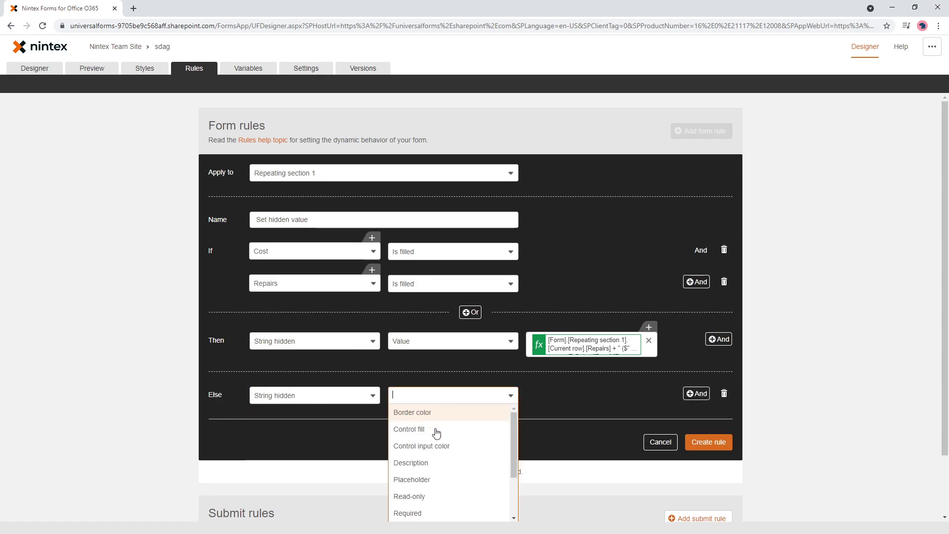
scroll(429, 507, down, 4)
click(422, 498)
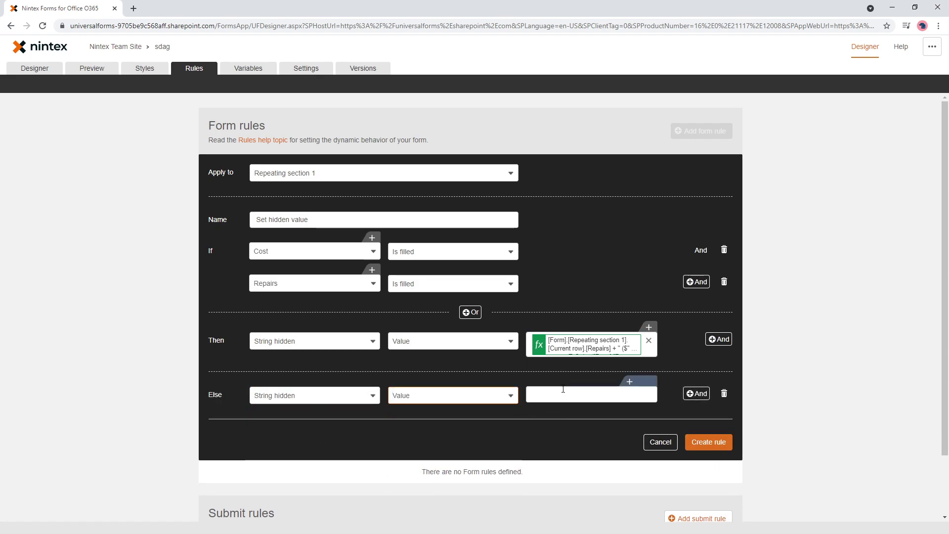
click(709, 441)
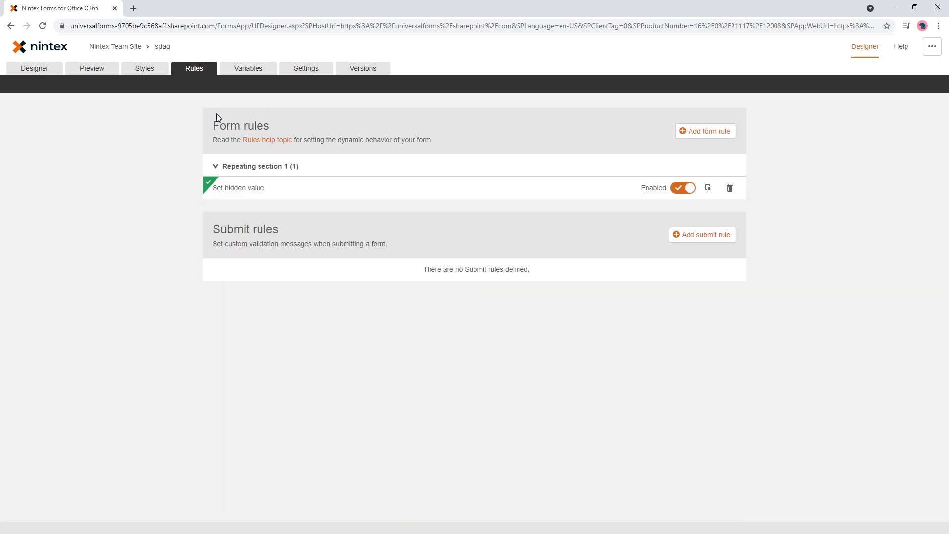
click(46, 72)
- Set the String (hidden) field's Visible option to Yes
click(244, 232)
click(801, 370)
click(790, 402)
- In Preview, enter repair 'Fixed the sink' costing 300 and check the generated summary
click(104, 72)
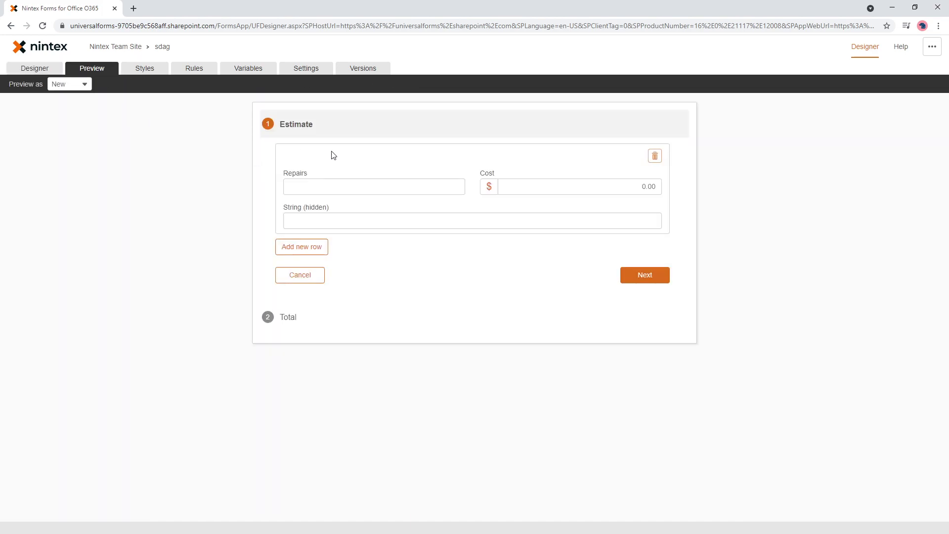
click(353, 191)
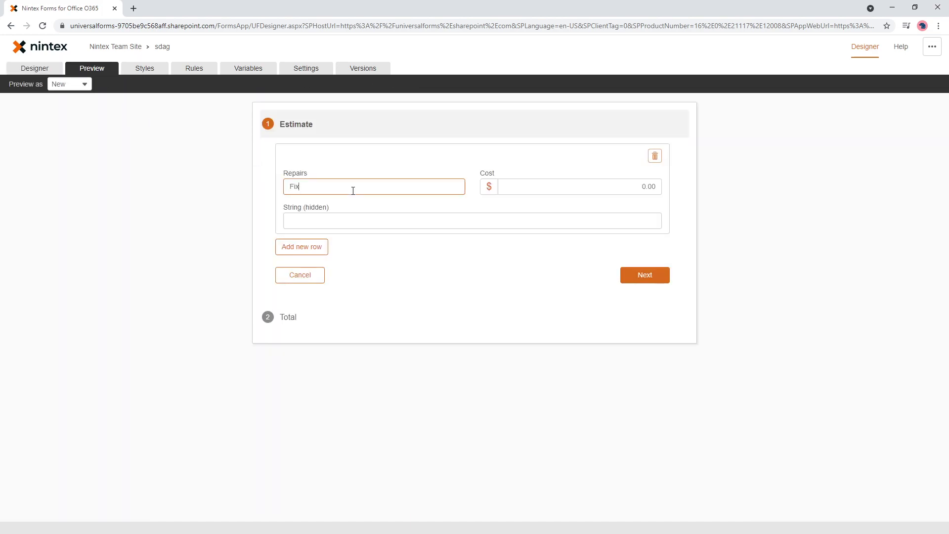
text(Fixed the sink)
key(Tab)
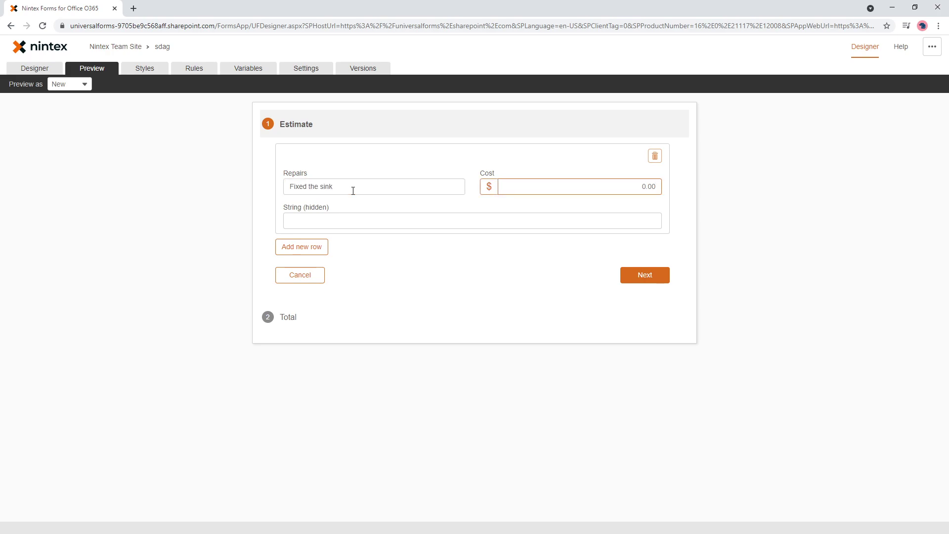
text(300)
key(Tab)
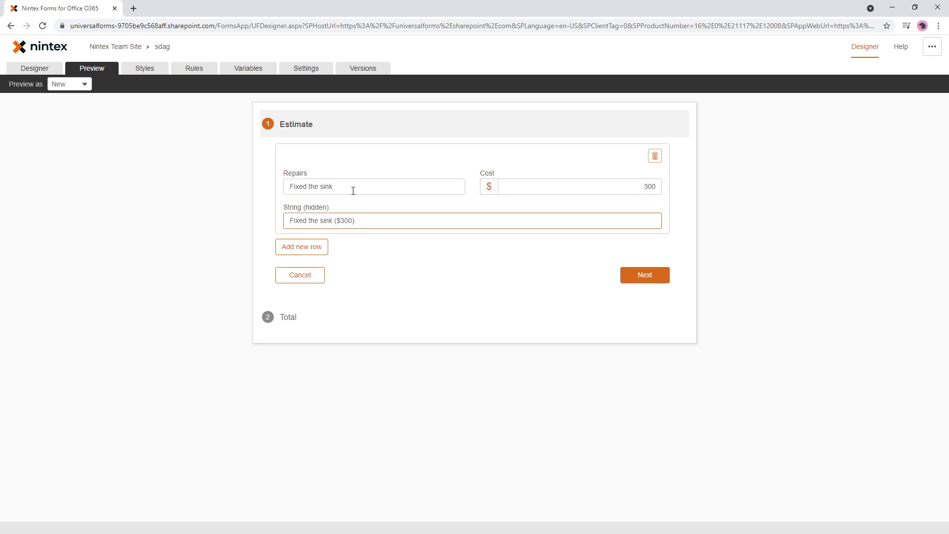
key(ctrl+a)
click(365, 219)
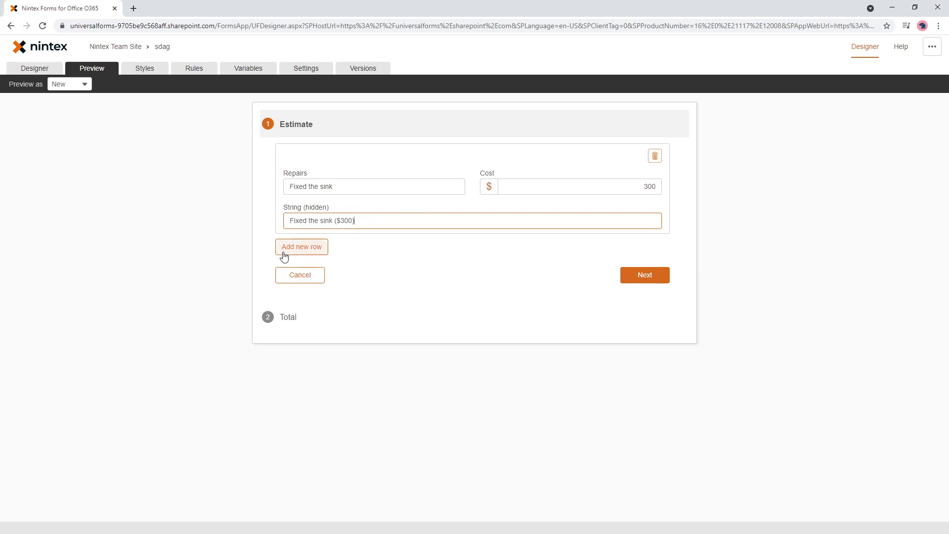
- Add a second row 'Fixed the toilet' and move to the Total page
click(300, 250)
click(321, 276)
text(Fixed the toilet)
key(Tab)
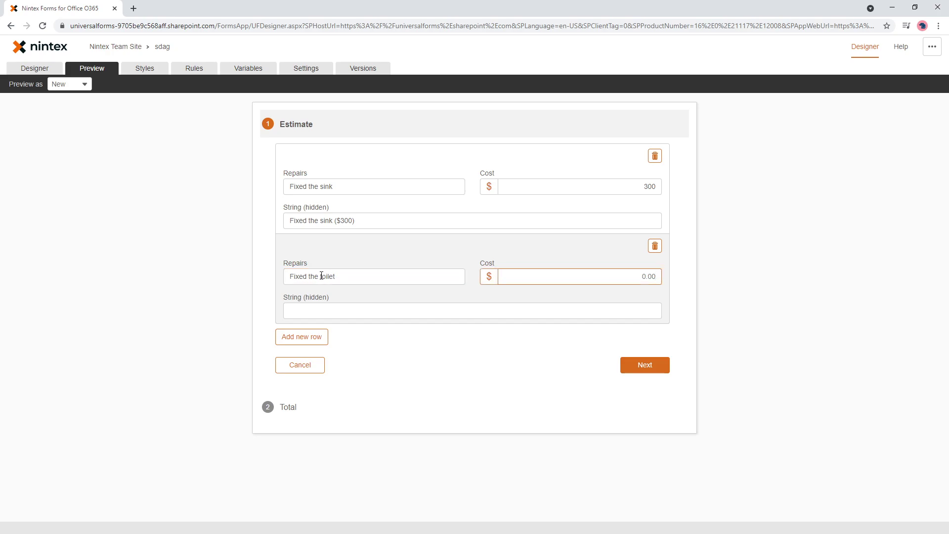
key(Tab)
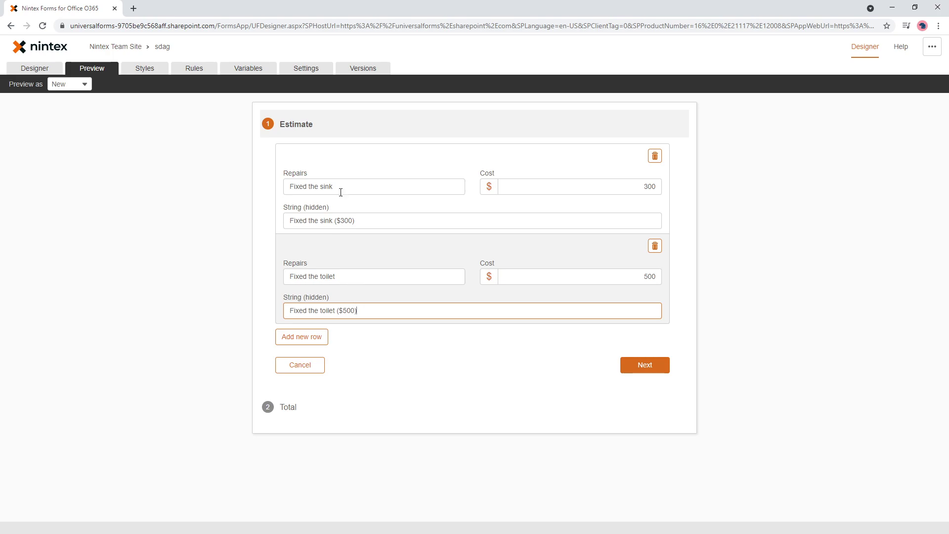
click(307, 413)
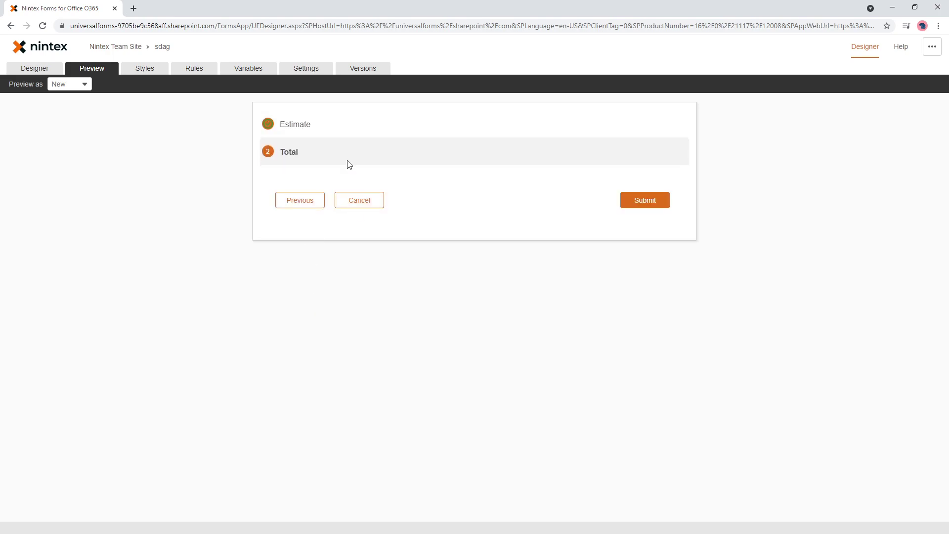
- Back in the Designer, set String (hidden) to not visible again
click(33, 68)
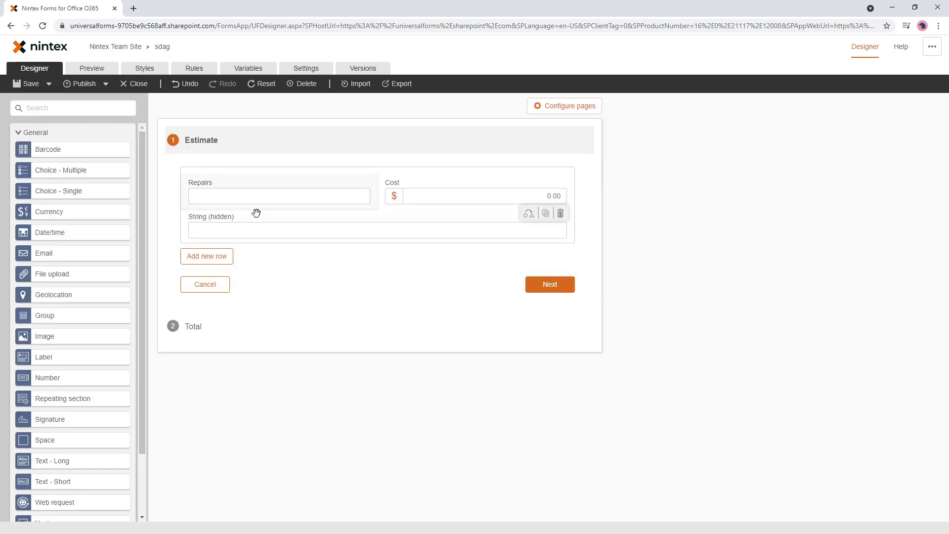
click(349, 247)
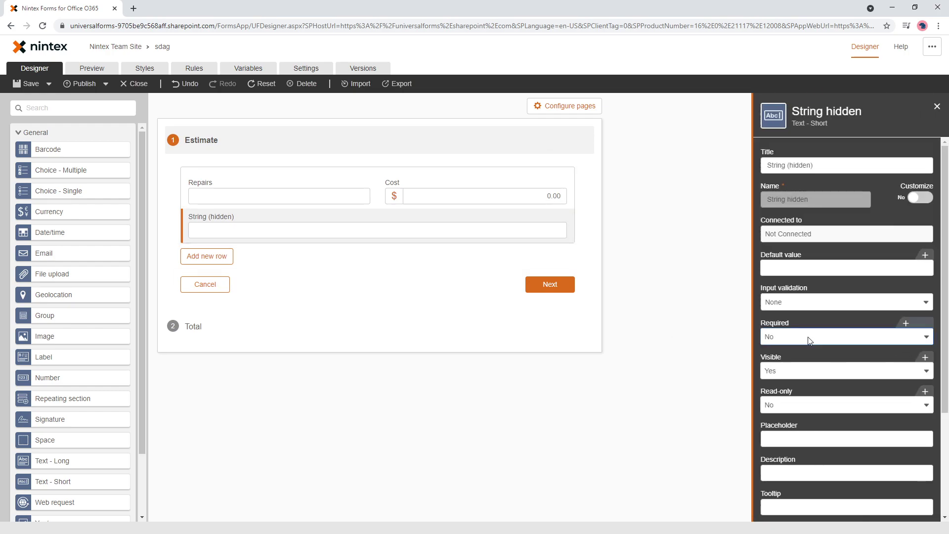
click(789, 372)
click(783, 405)
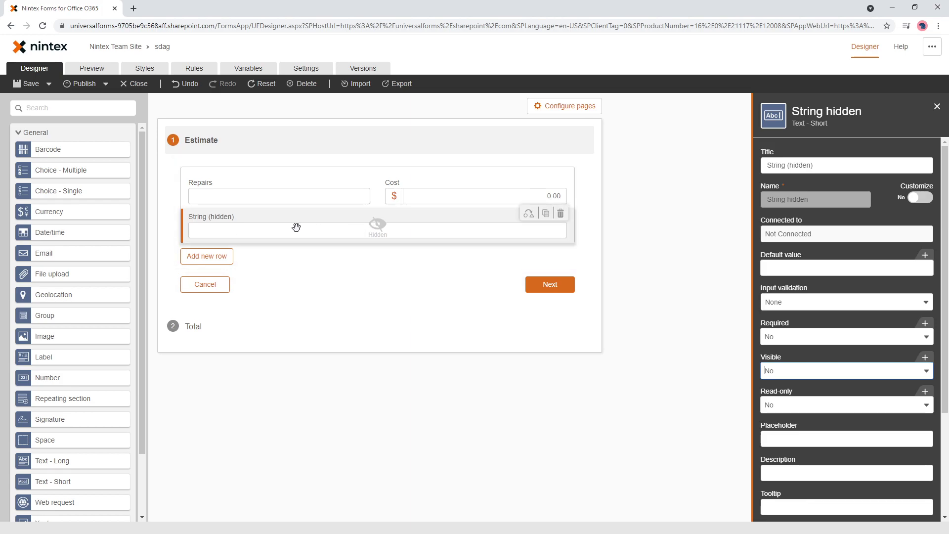
- Change the Total page label's text to 'Summary of works', caret placed after it
click(217, 328)
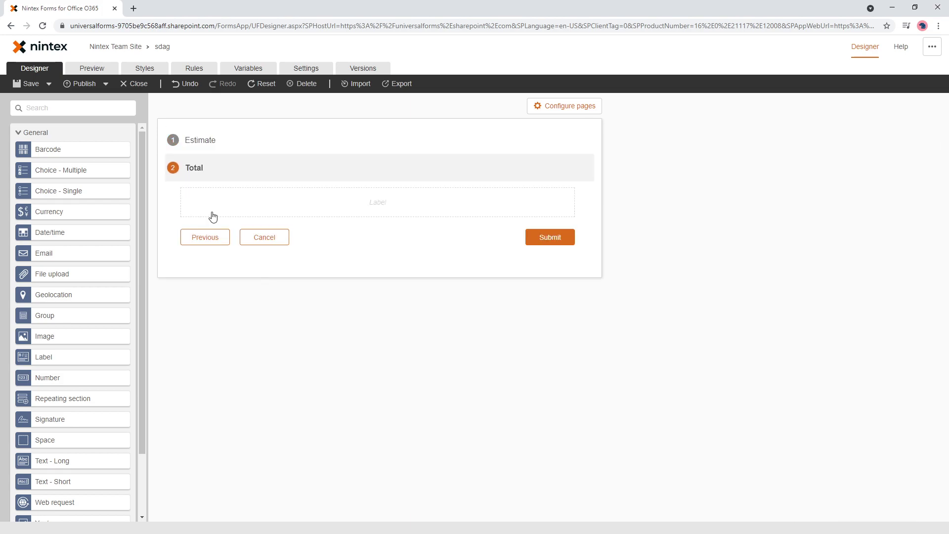
click(246, 203)
click(774, 250)
text(Total sub)
key(BackSpace)
key(BackSpace)
key(ctrl+a)
text(Summary of works)
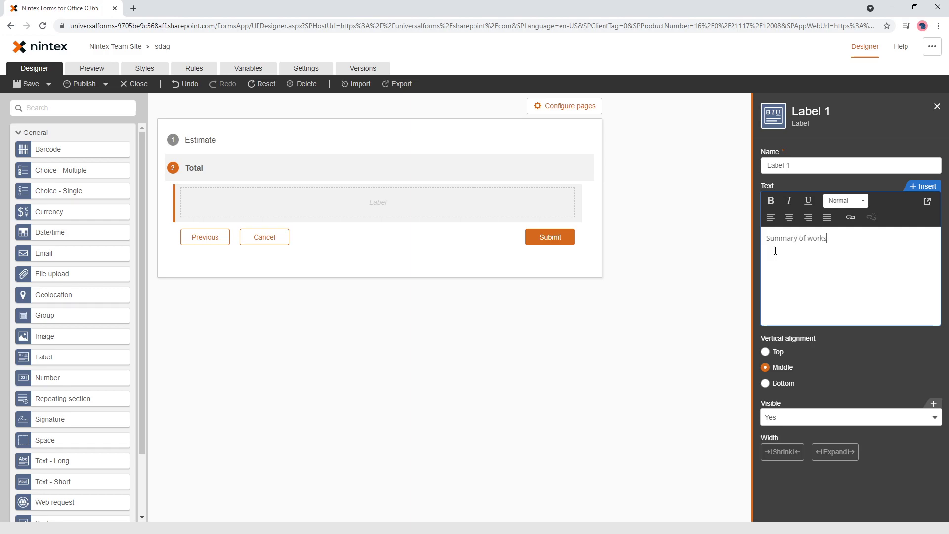
key(ctrl+a)
key(Right)
- Start a new form variable with value convertToString([Form].[Repeating section 1].[String hidden])
click(924, 187)
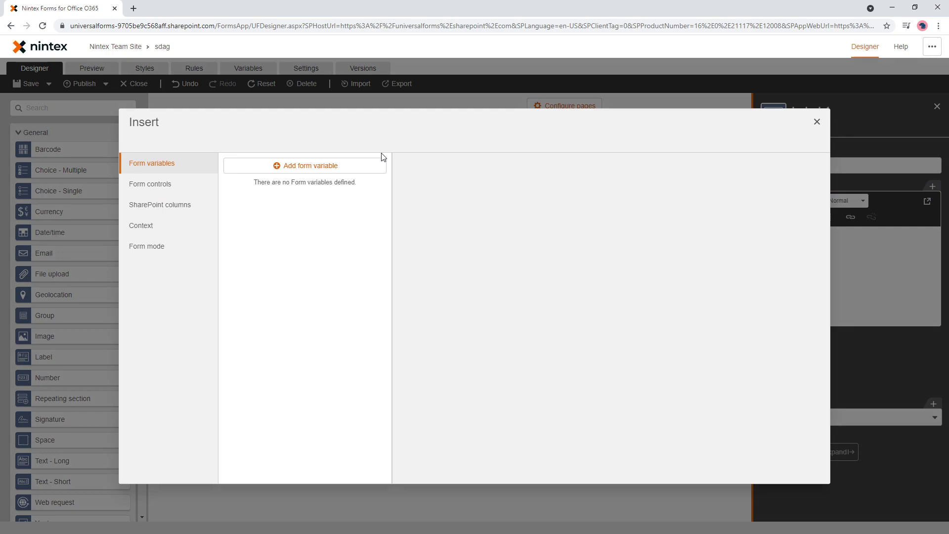
click(289, 168)
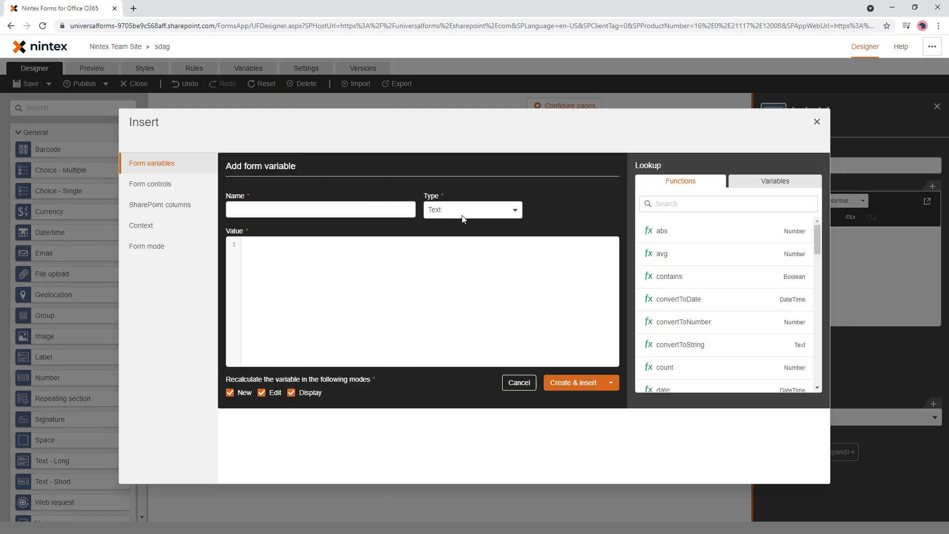
click(365, 258)
text(hidd)
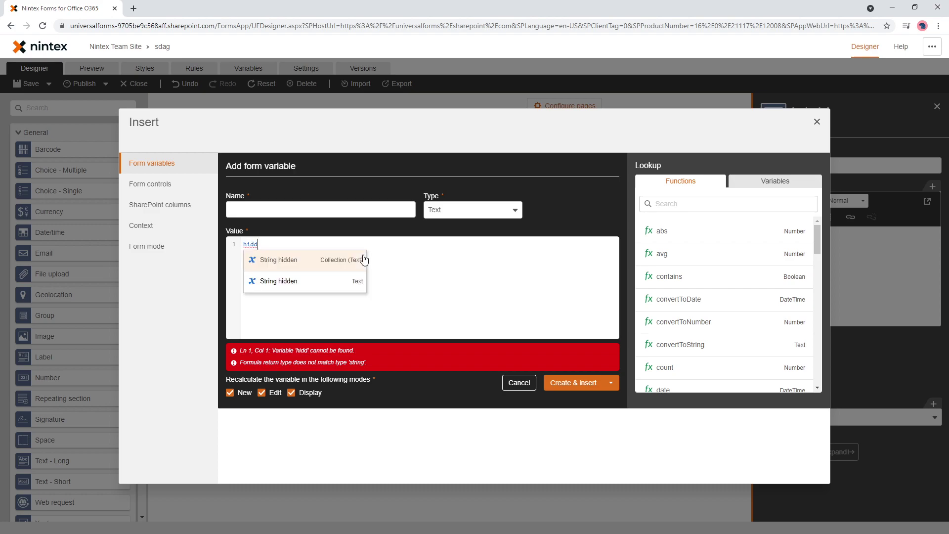
click(364, 260)
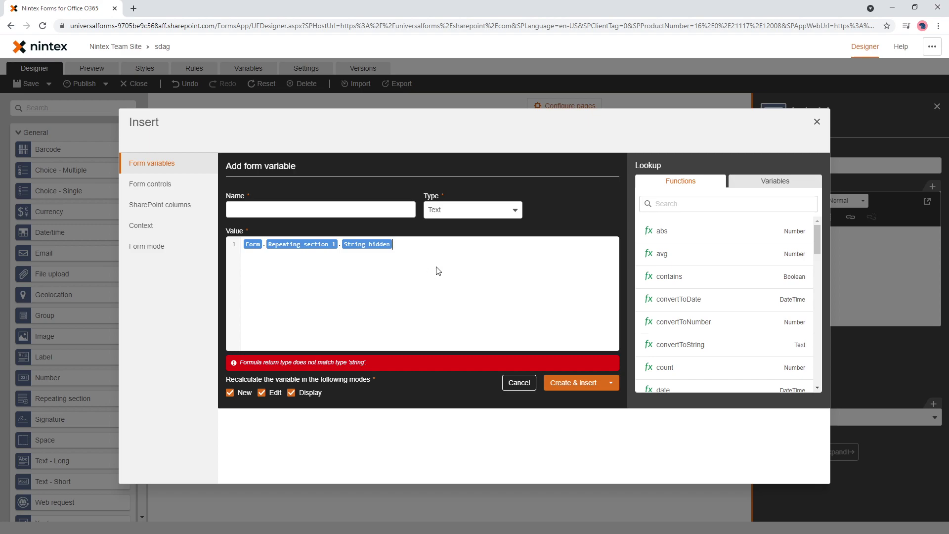
key(Home)
key(Return)
text(convert)
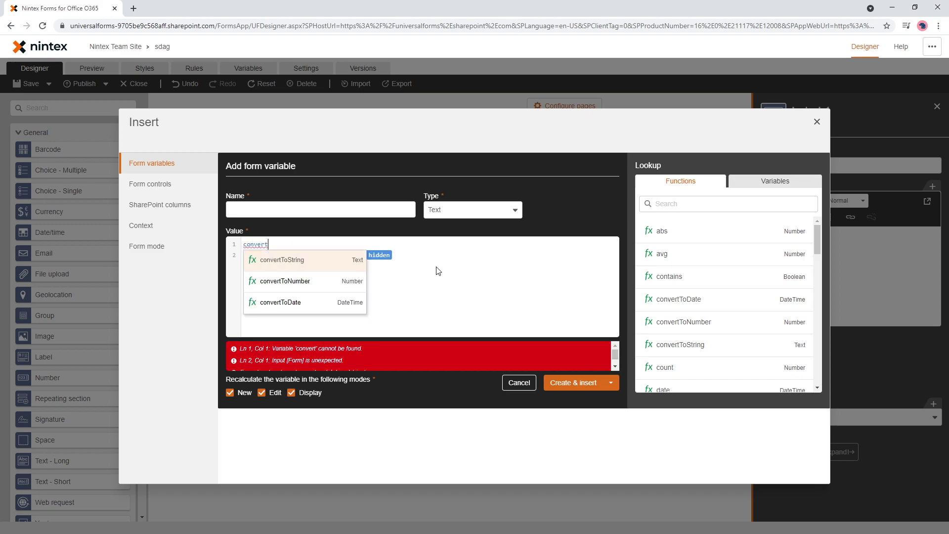
key(Return)
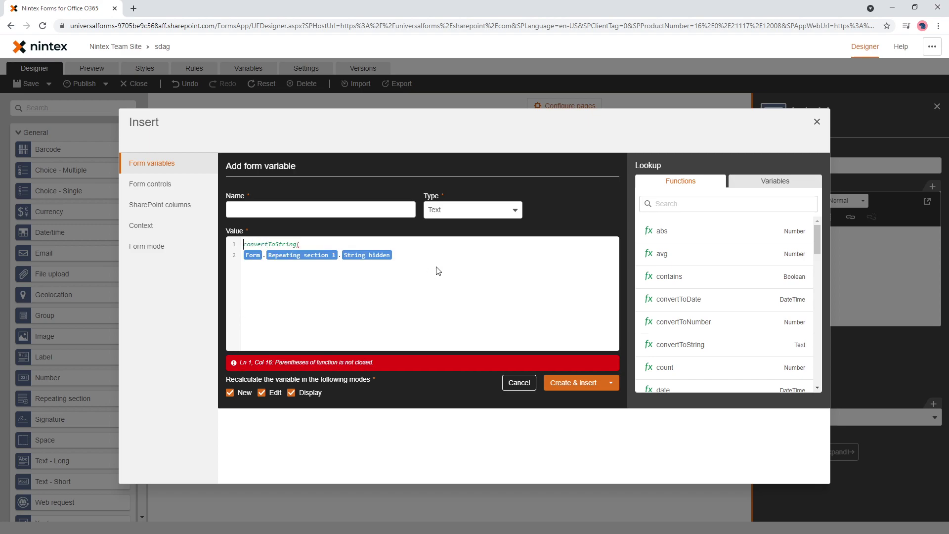
key(Return)
text())
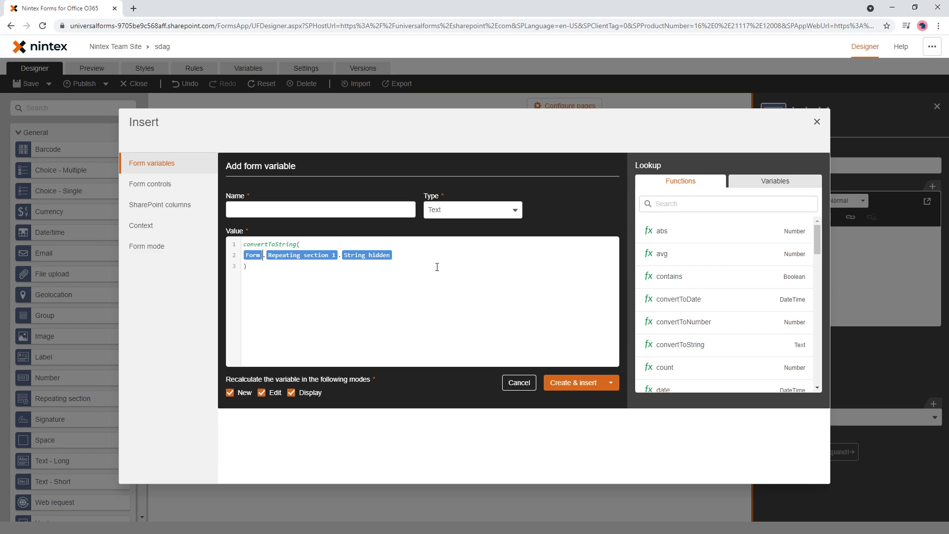
- Name the variable Summary and insert it into the label
click(387, 211)
text(Summary)
click(568, 383)
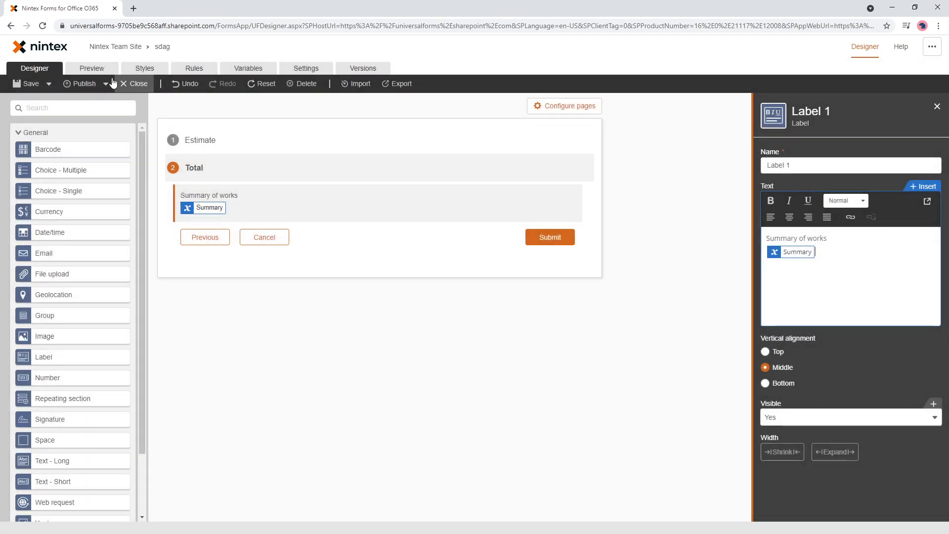
- Preview with repairs 'Fixed the sink' and 'Fixed the down pipe' (4000), then advance to Total
click(92, 68)
click(357, 186)
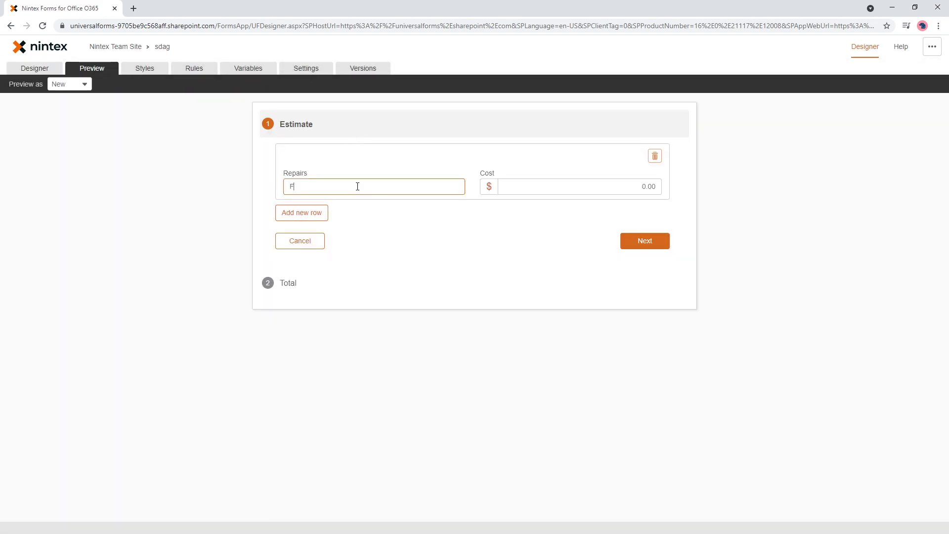
text(Fixed the sink)
key(Tab)
text(5)
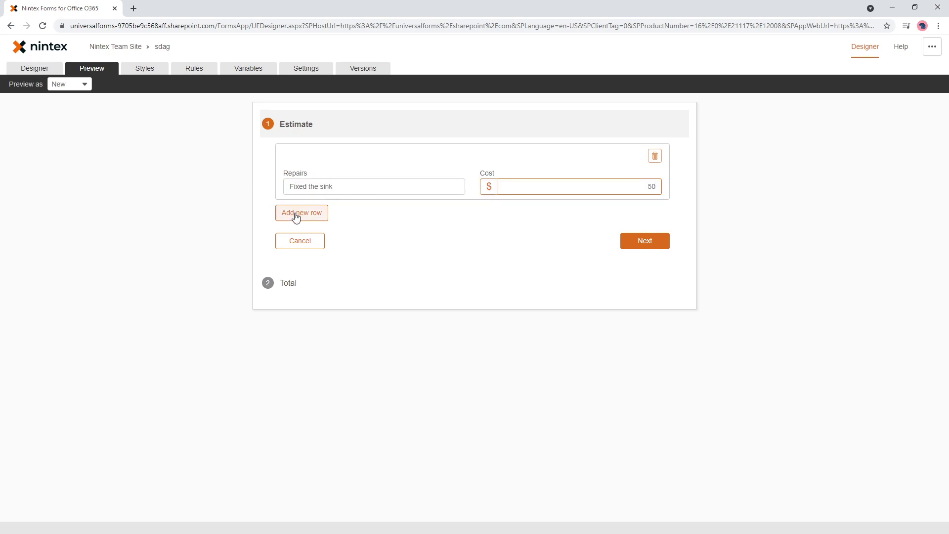
click(296, 214)
click(328, 246)
text(Fixed the )
text(down pipe)
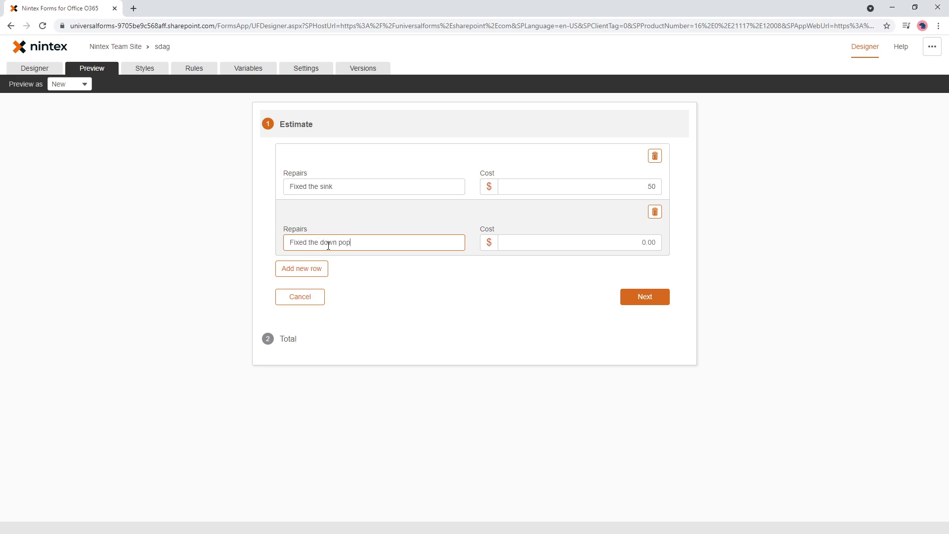
key(BackSpace)
key(BackSpace)
key(BackSpace)
text(ip)
key(Tab)
text(4000)
key(Return)
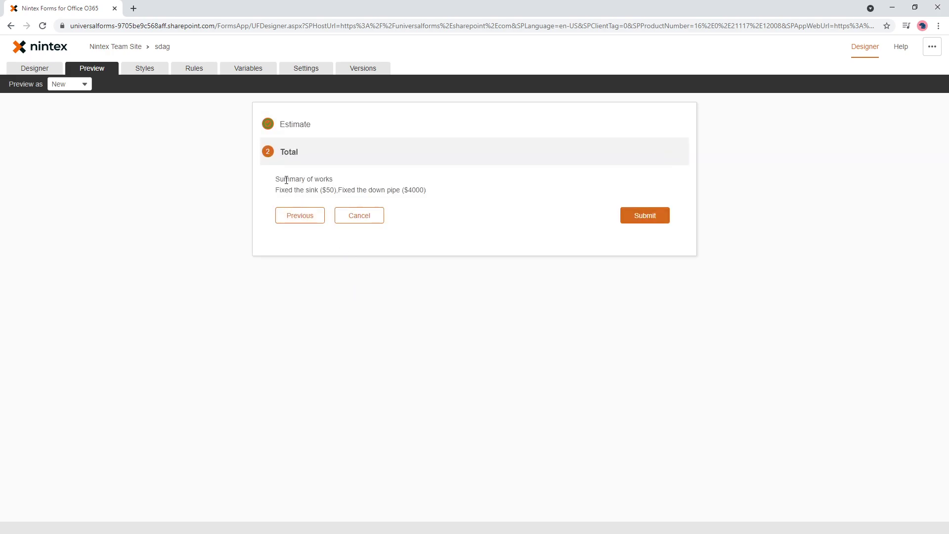
- Inspect the Summary of works heading and the comma-separated repairs list on the Total page
drag(280, 179, 333, 180)
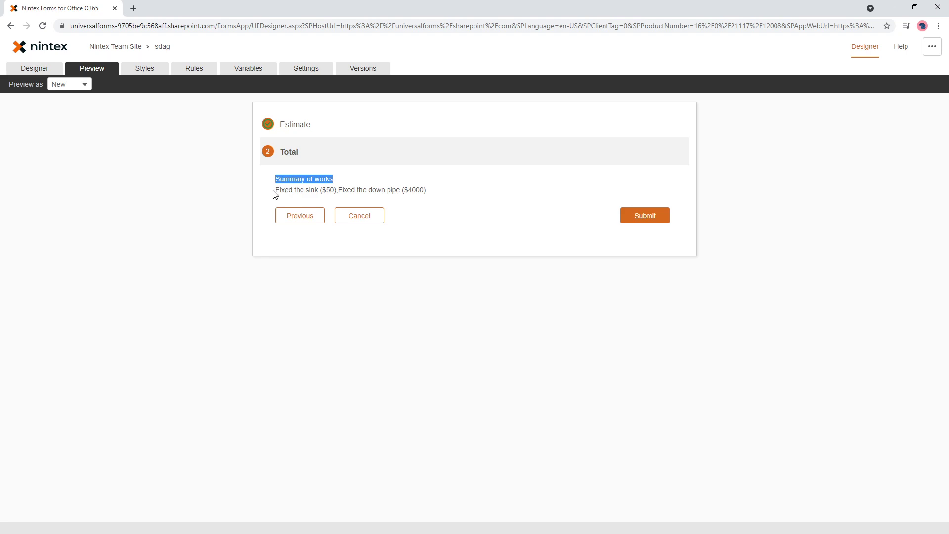
drag(276, 190, 427, 192)
click(340, 191)
drag(337, 190, 341, 191)
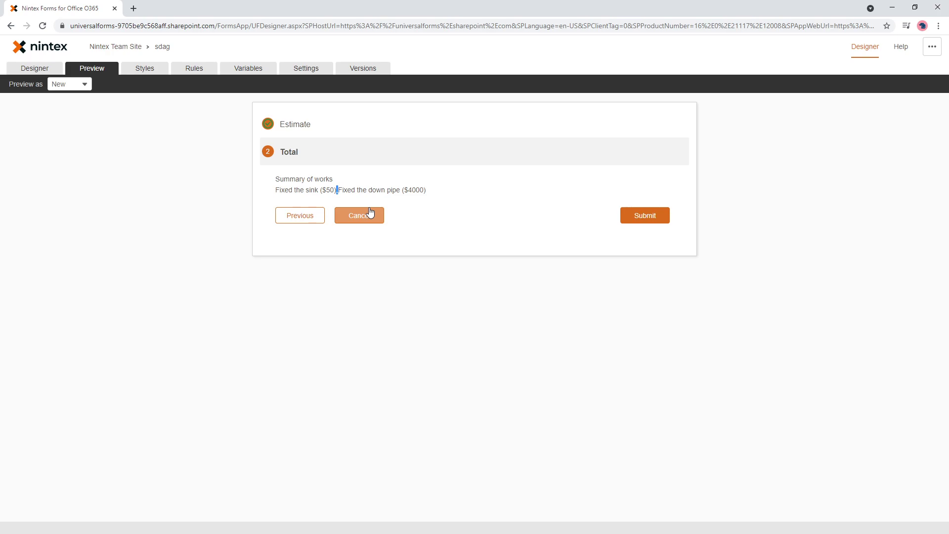
- Open the Summary variable's formula and insert a replace function on a new first line
click(245, 70)
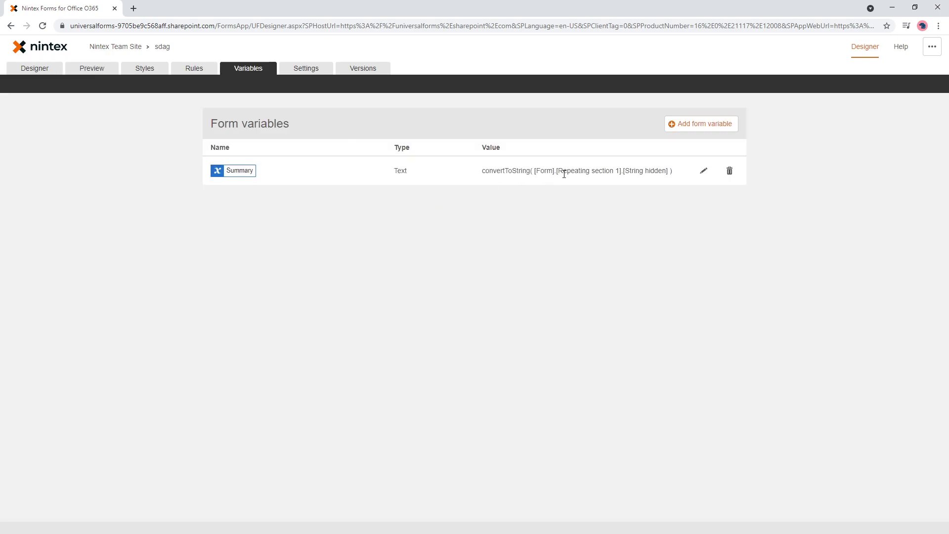
click(704, 171)
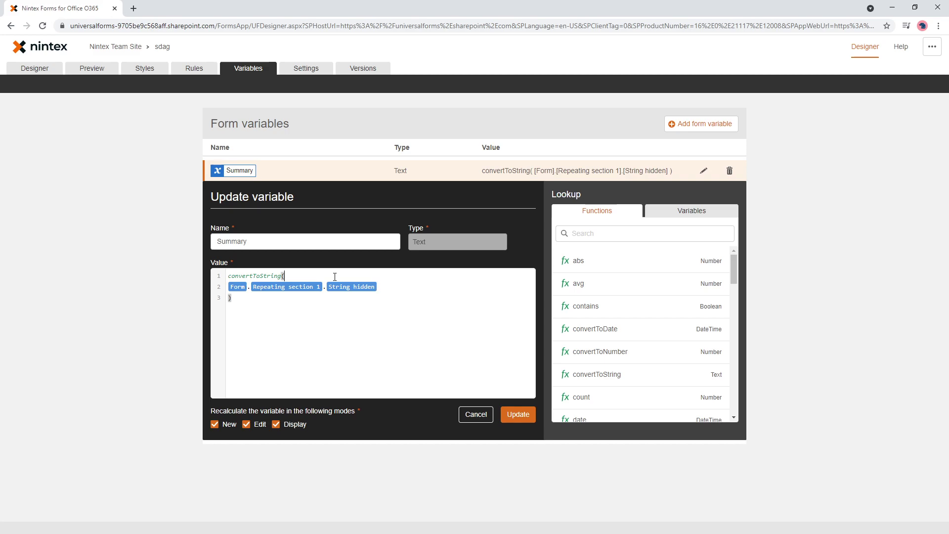
key(Home)
key(Return)
key(Up)
text(re[;ace)
key(BackSpace)
key(BackSpace)
key(BackSpace)
key(BackSpace)
key(BackSpace)
text(place)
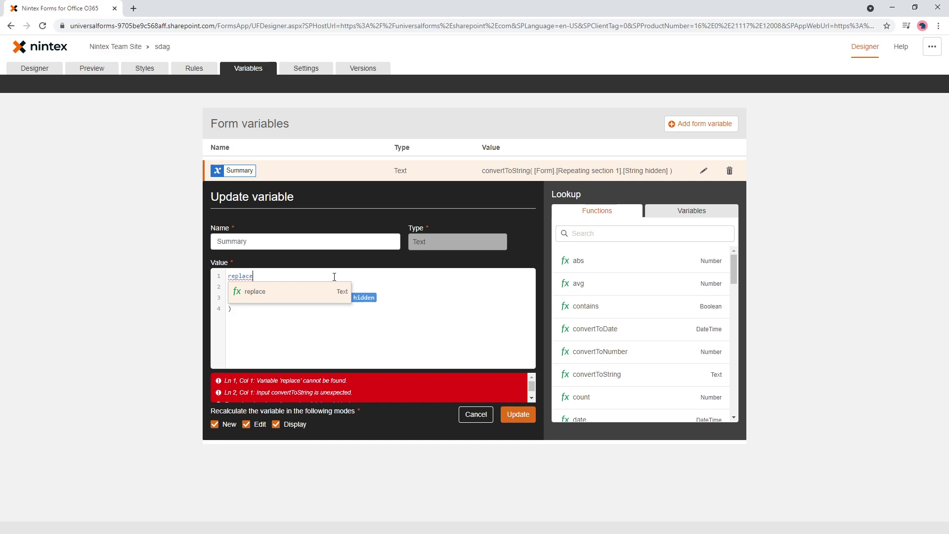
key(Return)
- Move replace's placeholder arguments to the end of the formula after convertToString
key(shift+Right)
key(shift+Right)
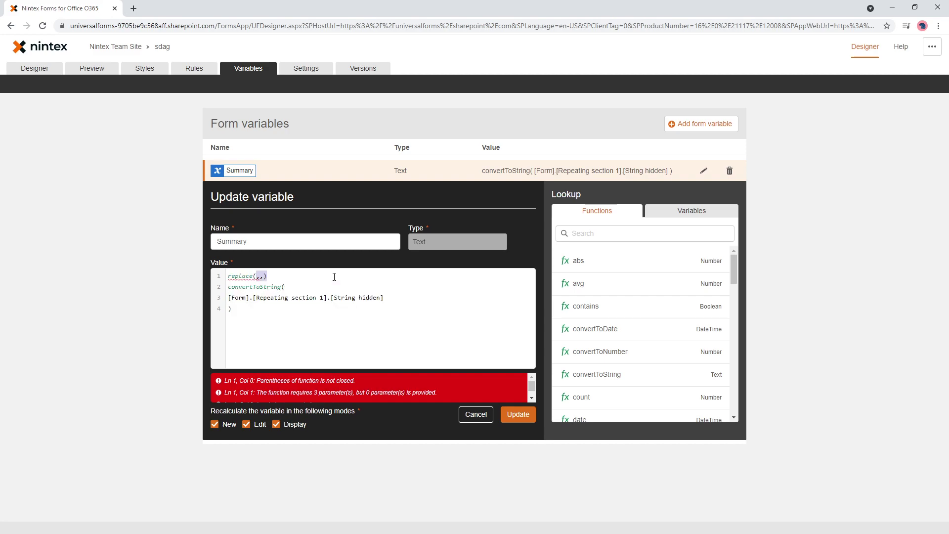
key(ctrl+x)
key(ctrl+End)
key(Return)
key(ctrl+v)
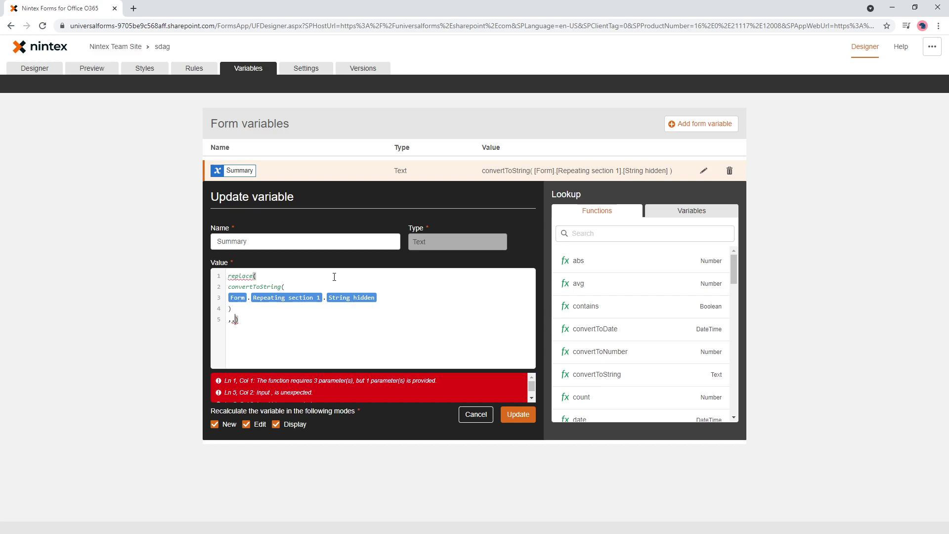
key(Left)
text(",")
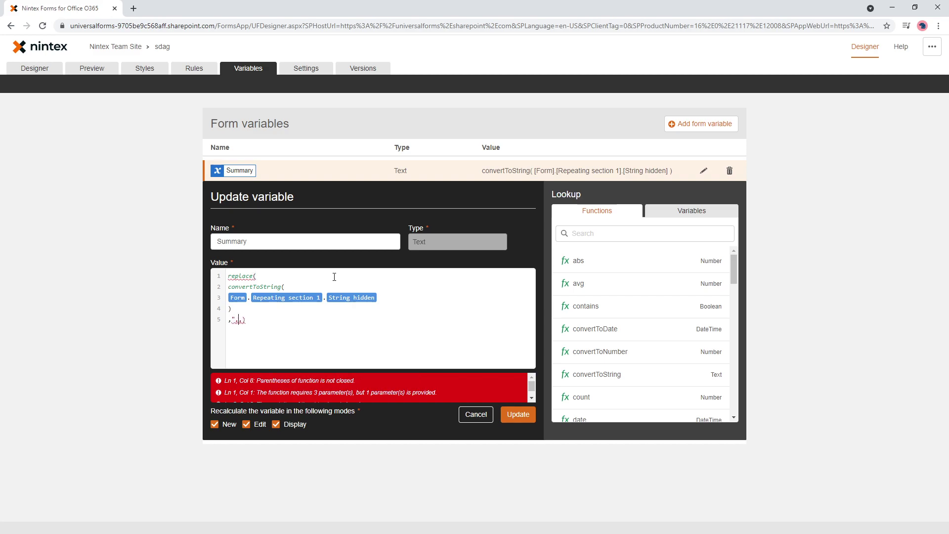
key(Return)
key(ctrl+z)
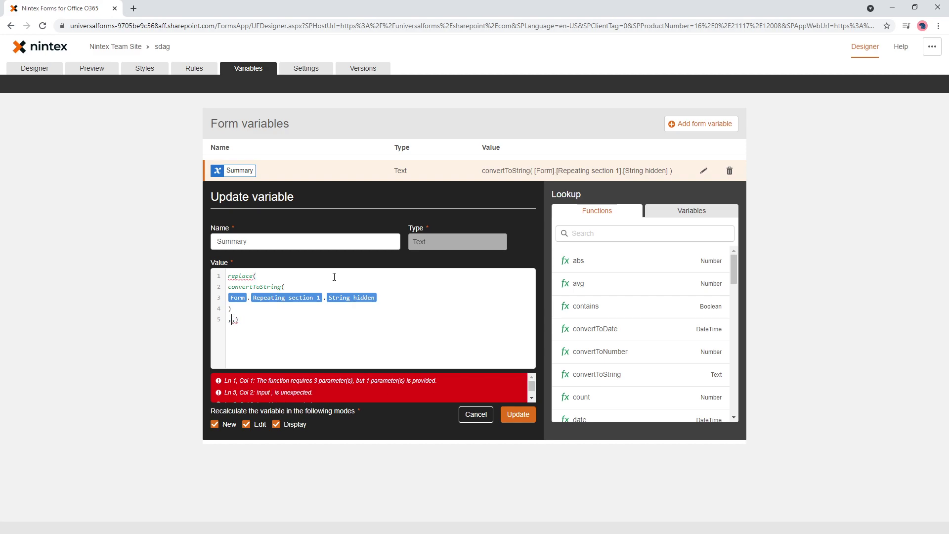
- Look up replace in the function lookup to check its source and replacement parameters
click(709, 236)
text(re)
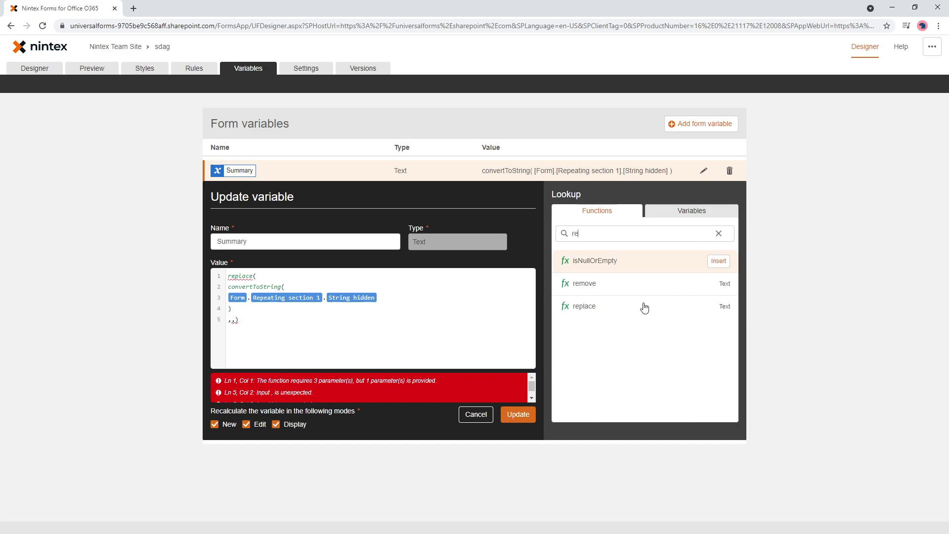
click(643, 310)
drag(591, 390, 711, 395)
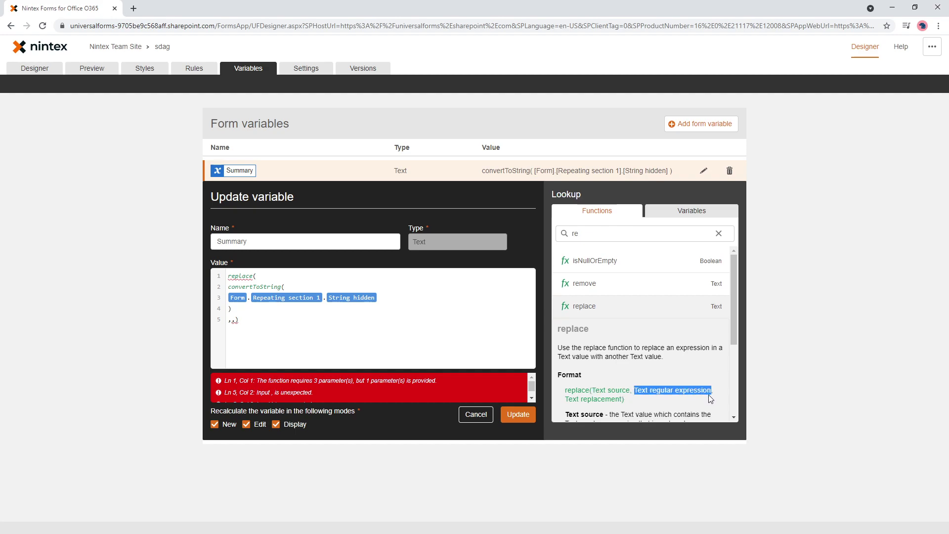
drag(565, 399, 622, 400)
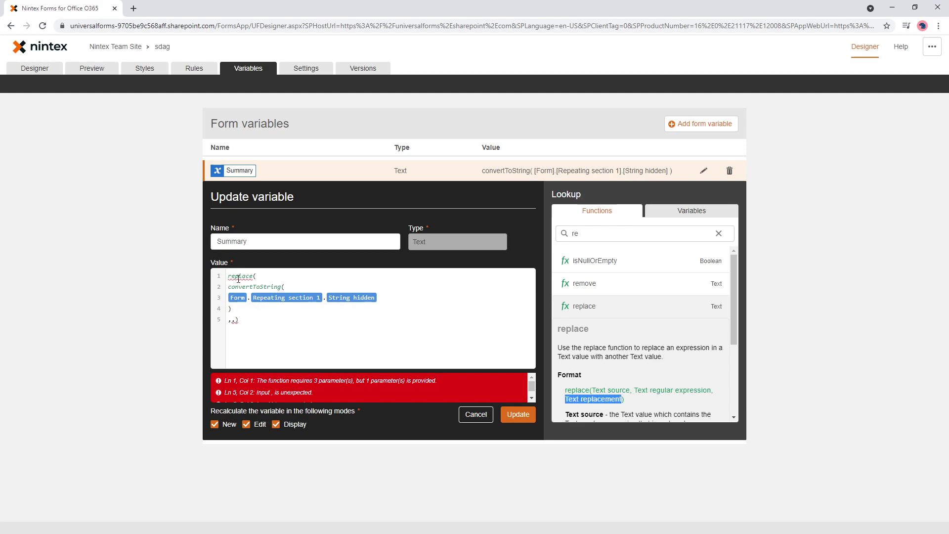
- Fill in replace's arguments with "," as the search text and <br> as the replacement
click(236, 321)
text(")
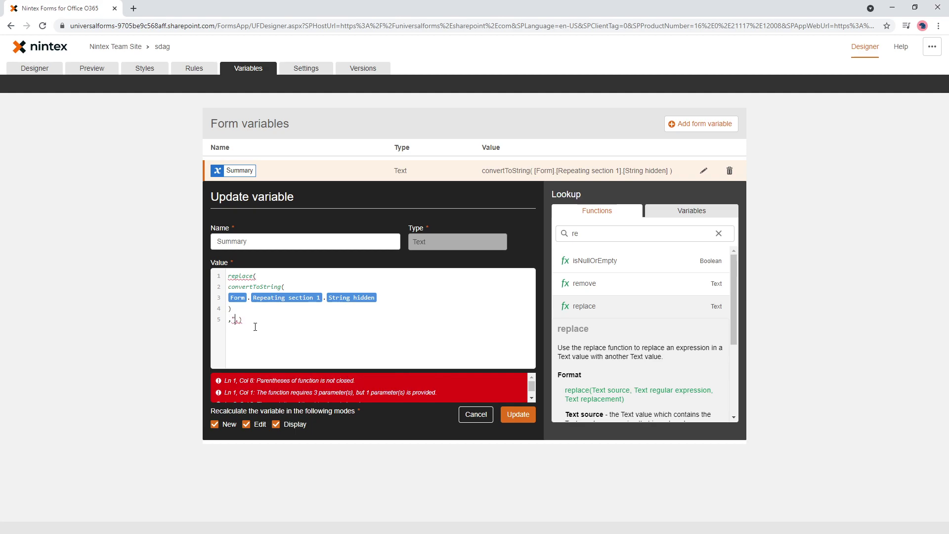
text(,")
key(Right)
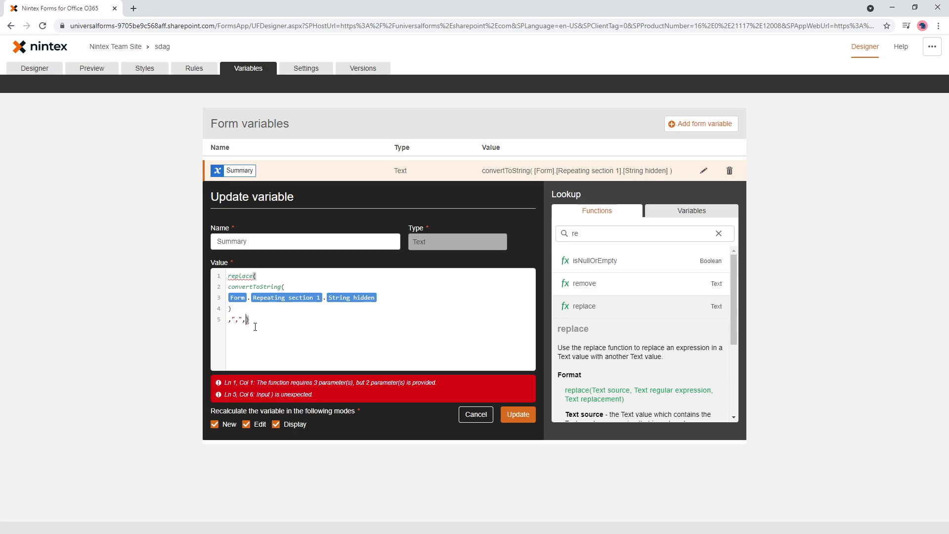
text(")
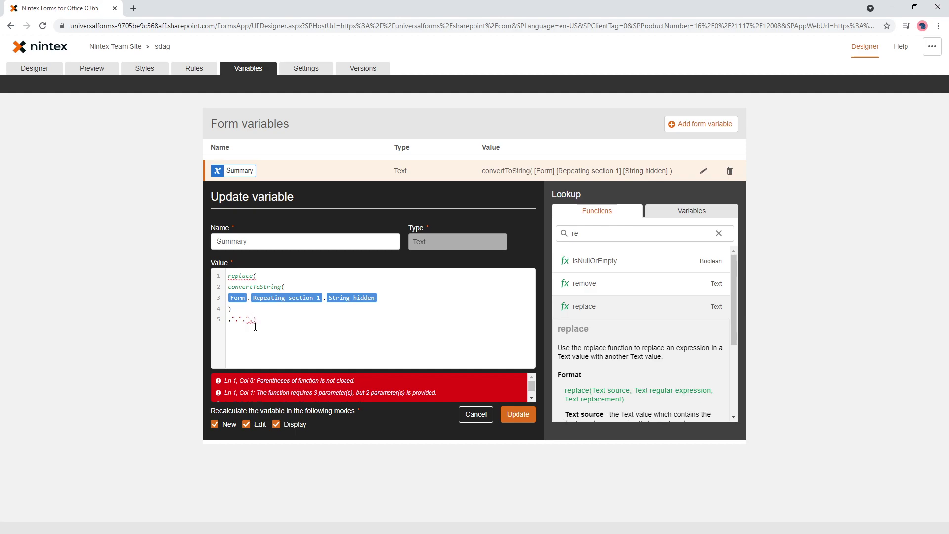
text( br>")
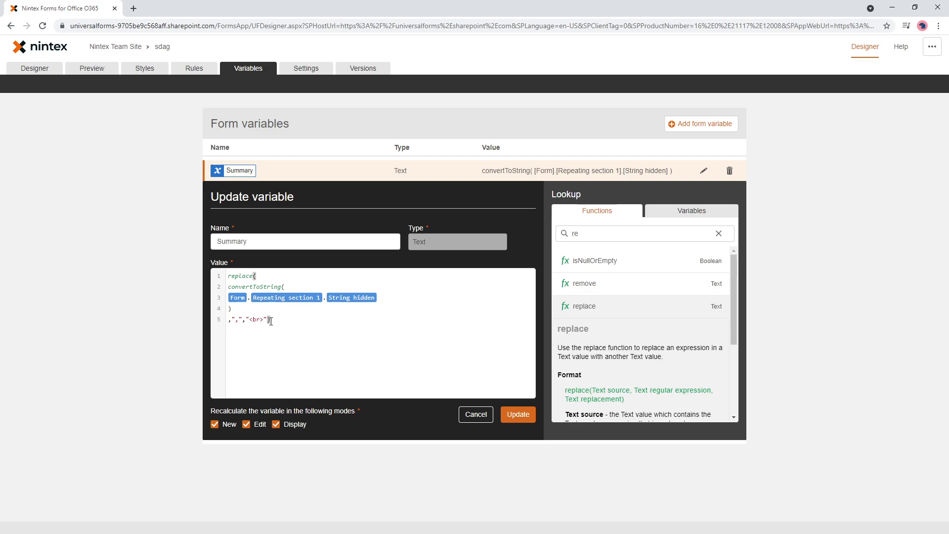
- Save the Summary formula and preview with a 'Fixed the sink' repair costing 4000
click(518, 415)
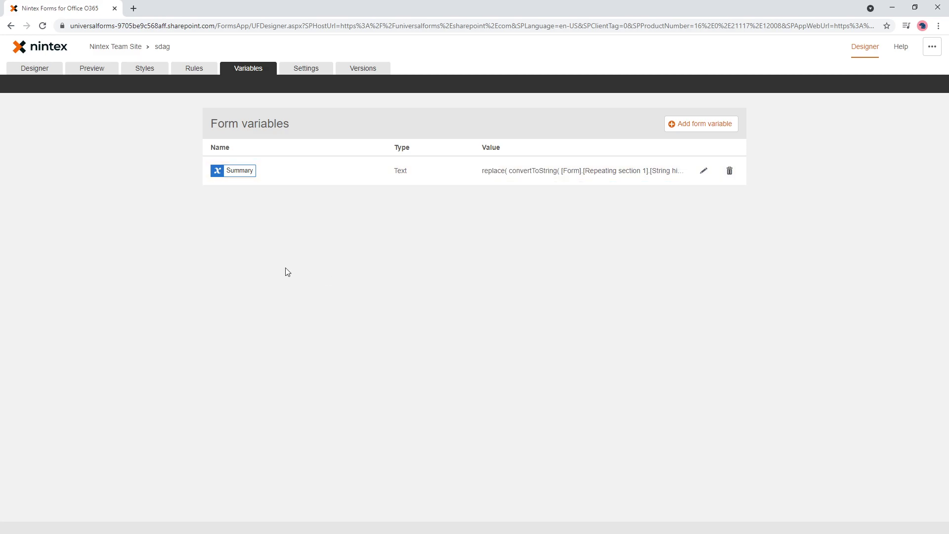
click(104, 70)
click(338, 182)
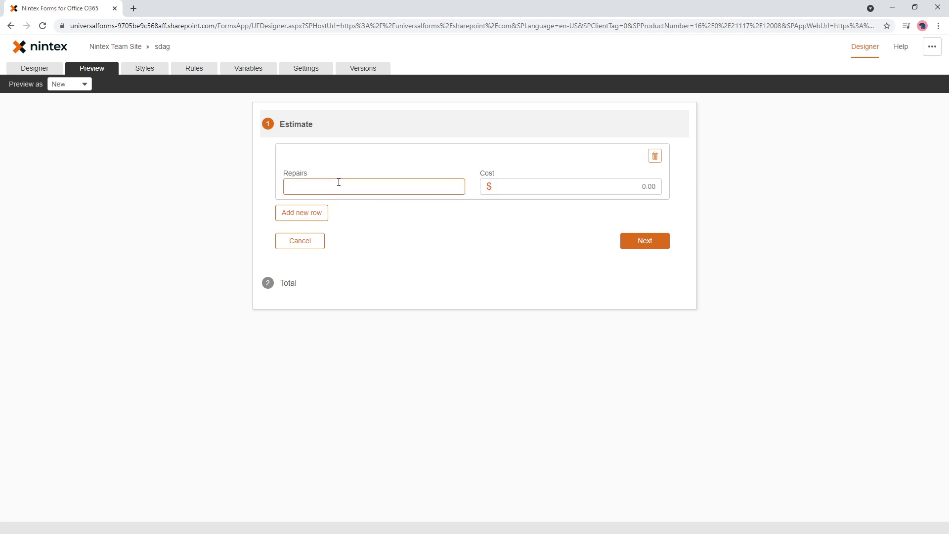
text(Fixed the sink)
key(Tab)
text(4000)
- Add a second repair row 'Fixed the down pipe' costing 4000
click(300, 218)
click(343, 244)
text(Fixed the )
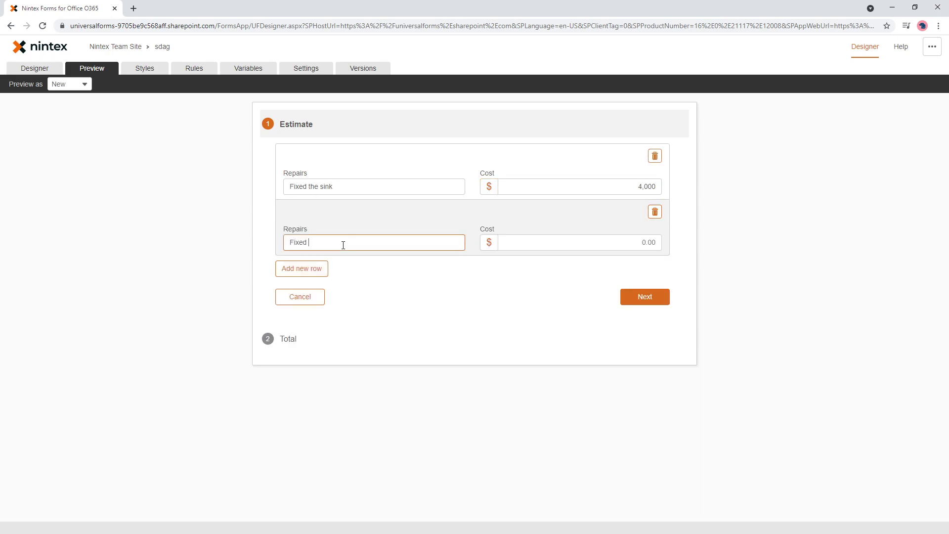
text(c)
key(BackSpace)
text(dowin)
key(BackSpace)
key(BackSpace)
text(in)
key(BackSpace)
key(BackSpace)
key(BackSpace)
text(n pipe)
key(BackSpace)
key(BackSpace)
key(BackSpace)
text(ipe)
key(Tab)
text(4000)
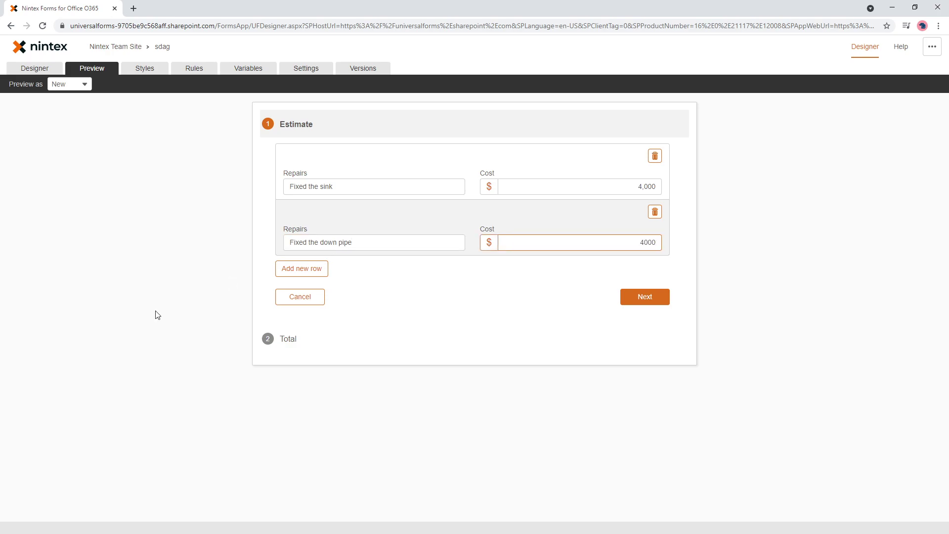
- Check the Total page summary lists each repair on its own line
click(296, 340)
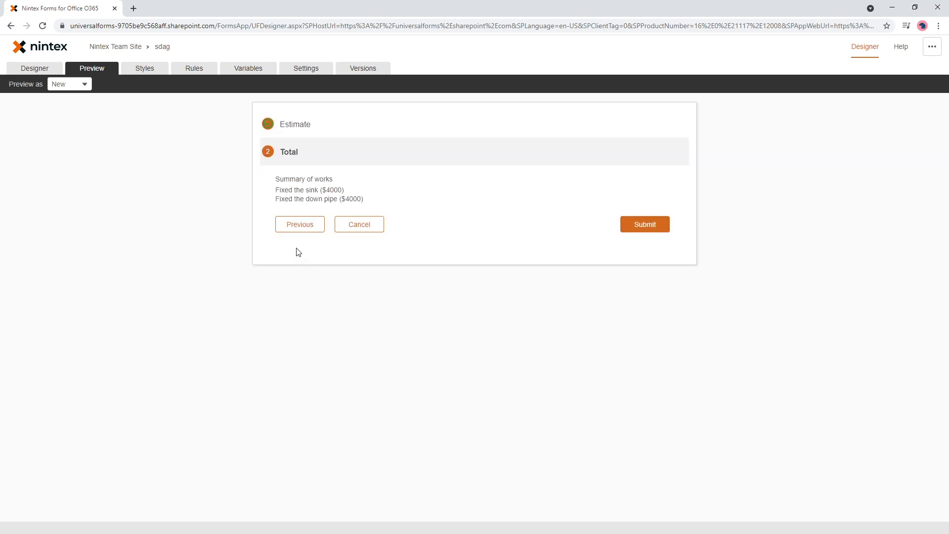
drag(275, 179, 387, 202)
click(382, 202)
drag(276, 198, 371, 203)
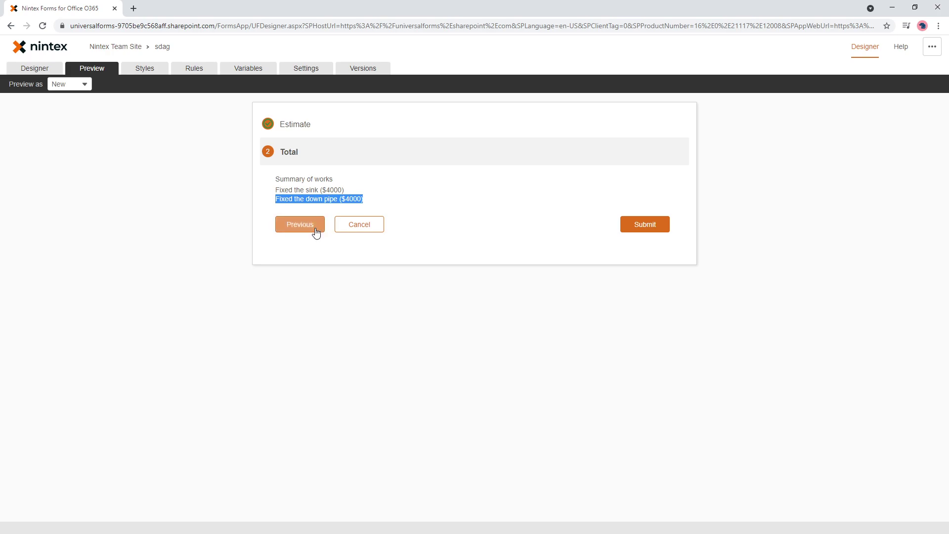
click(368, 195)
drag(276, 178, 344, 183)
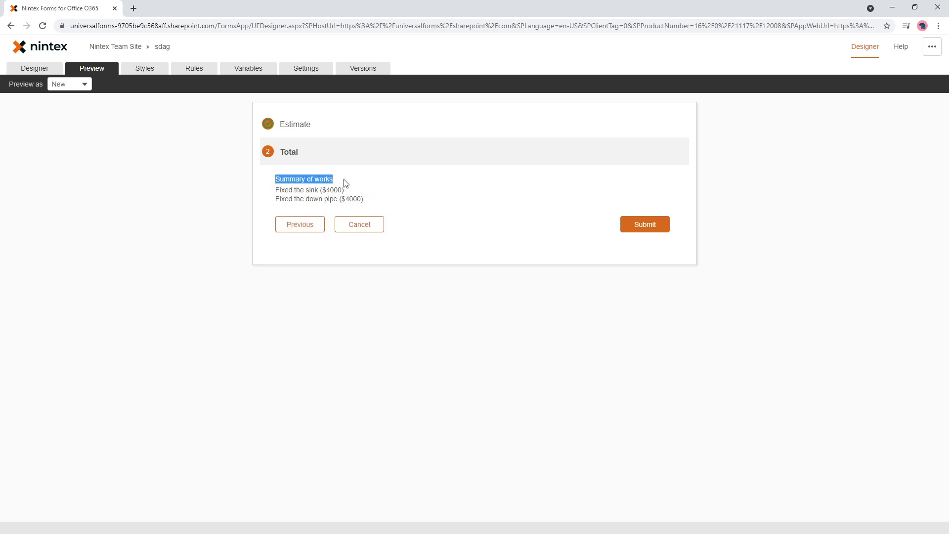
- Back in the designer, open the Total page label and select its 'Summary of works' heading
click(33, 69)
click(241, 327)
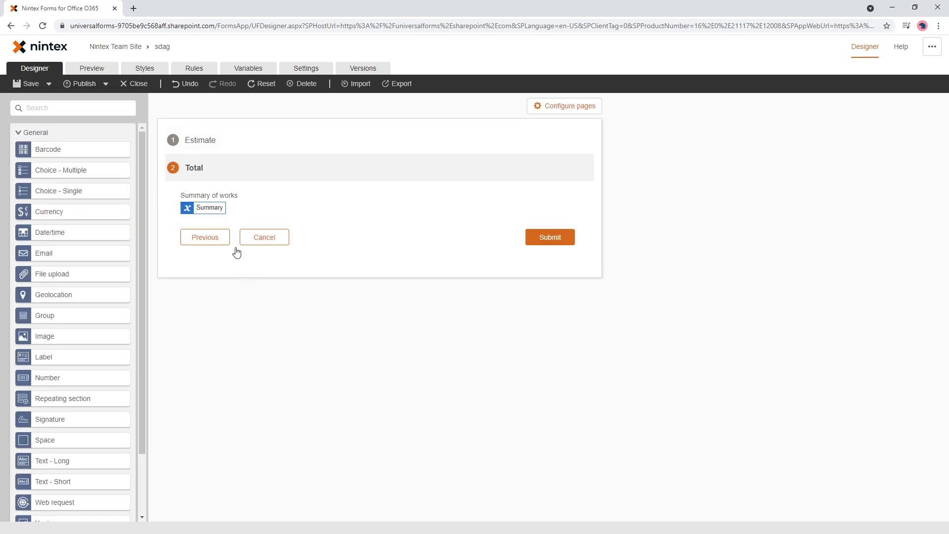
click(228, 195)
click(781, 242)
triple_click(781, 242)
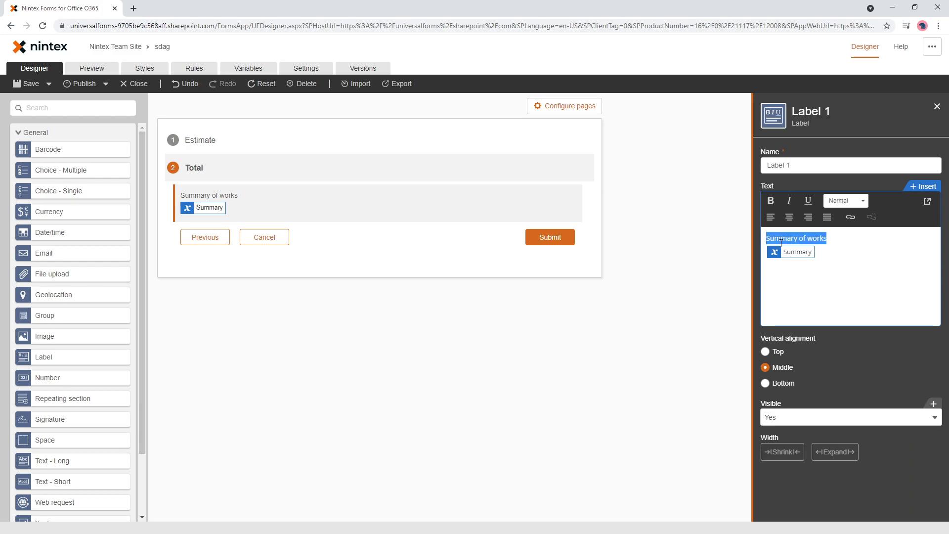
- Bold the 'Summary of works' heading, then preview with a 'Fixed the sink' repair costing 0
click(771, 201)
click(92, 68)
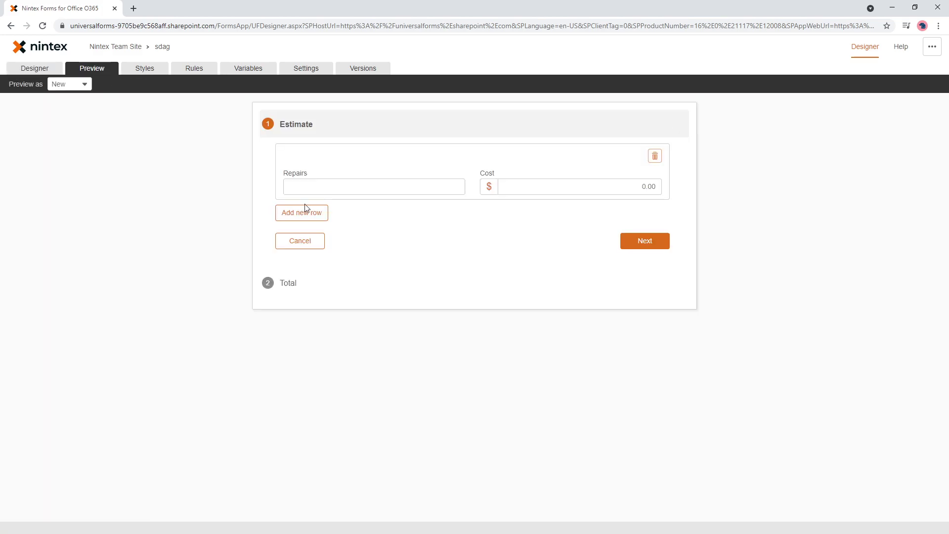
click(348, 184)
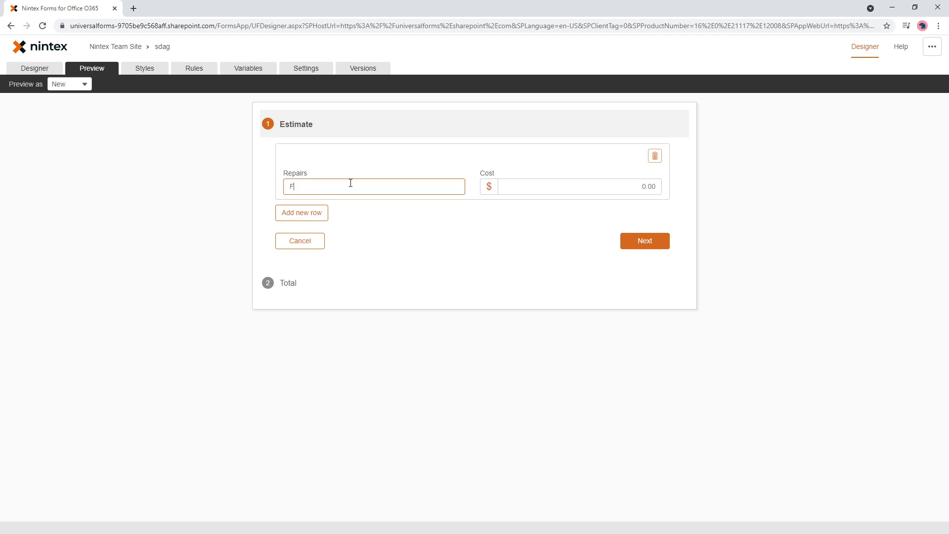
text(Fixed the sink)
key(BackSpace)
key(BackSpace)
text(nk)
key(Tab)
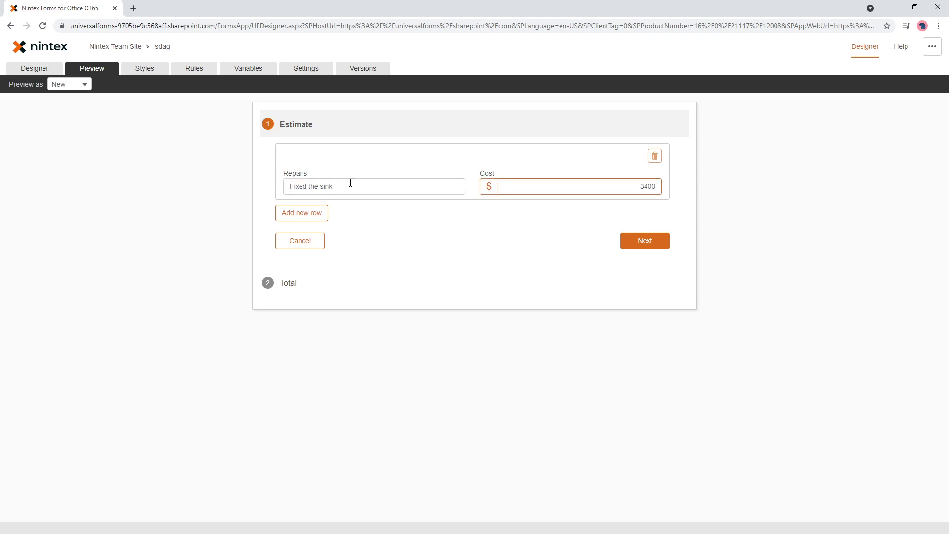
text(0)
- Add a second repair row 'Downpipe' costing 350363
click(296, 212)
click(343, 239)
text(Downpipe)
key(Tab)
text(350363)
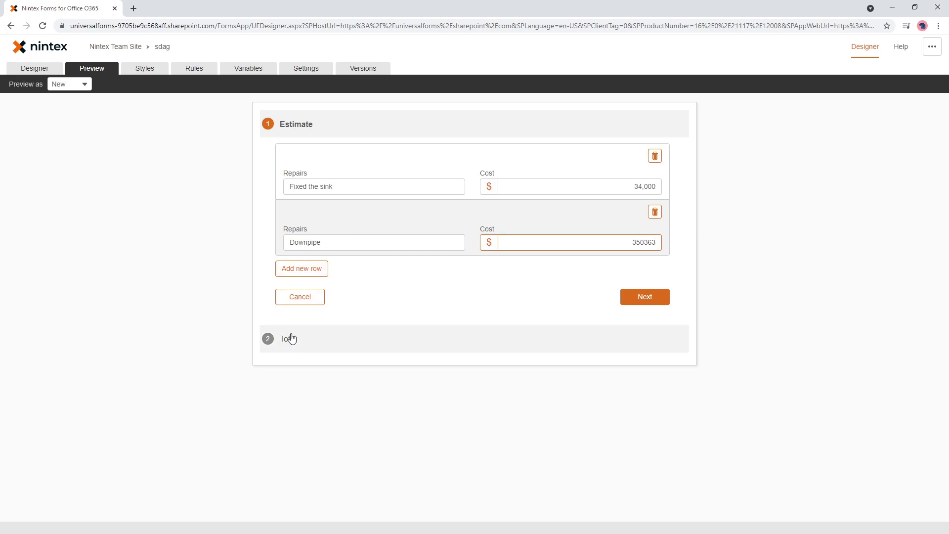
- Check the Total page summary shows both repairs on separate lines
click(288, 339)
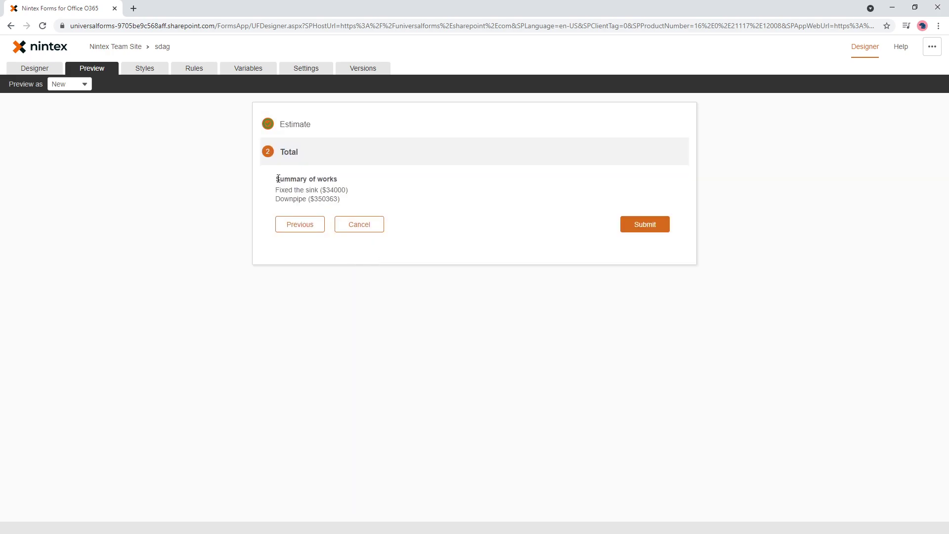
drag(276, 178, 357, 191)
drag(273, 198, 384, 202)
click(356, 193)
- In the designer's Variables list, cancel a new variable and review the Summary formula, adding blank lines
click(35, 68)
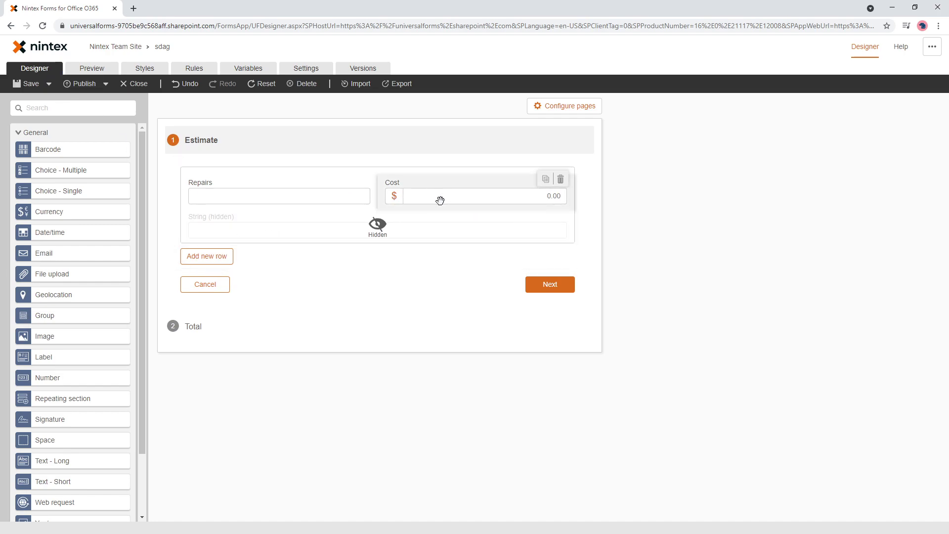
click(258, 70)
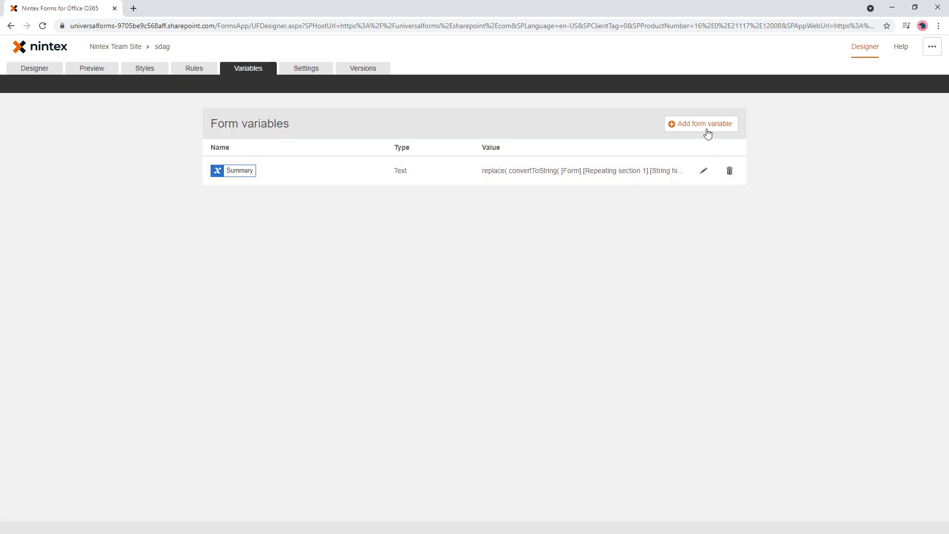
click(704, 126)
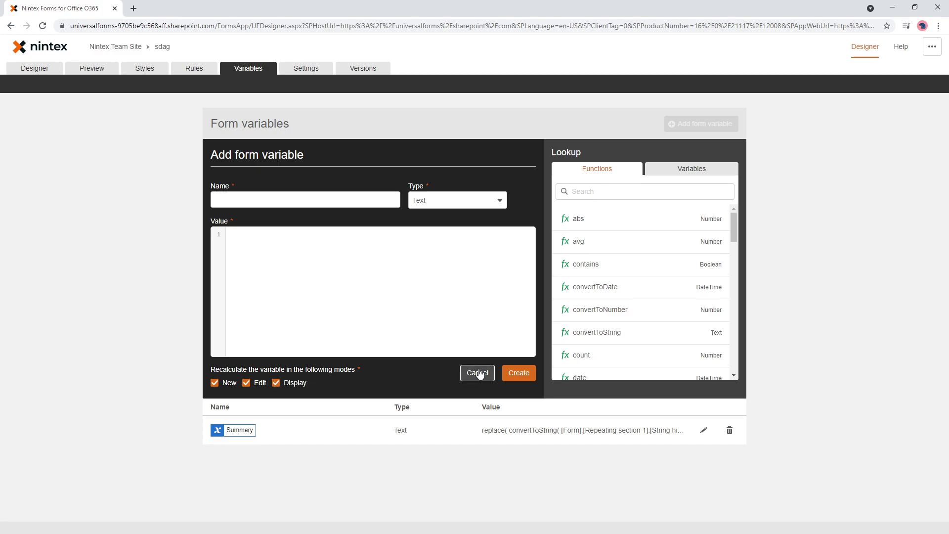
click(477, 373)
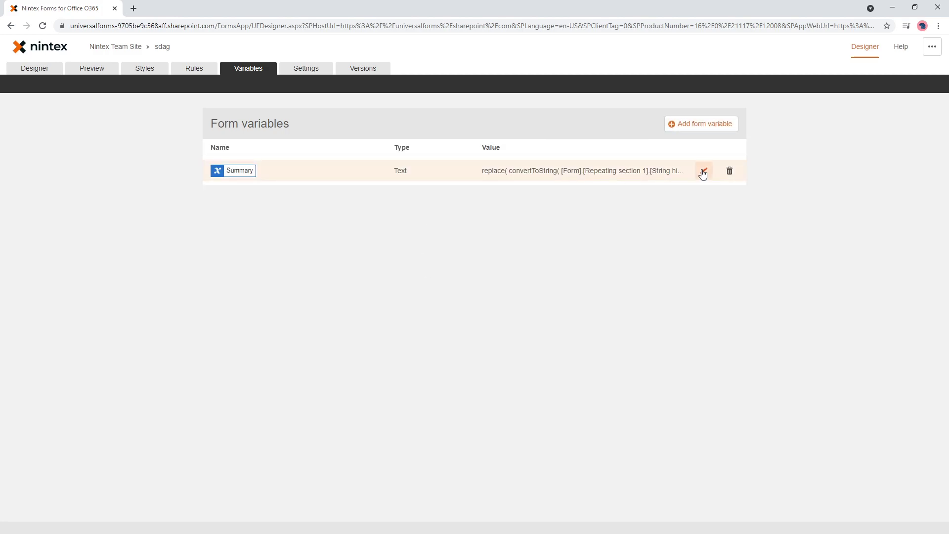
click(703, 170)
click(336, 334)
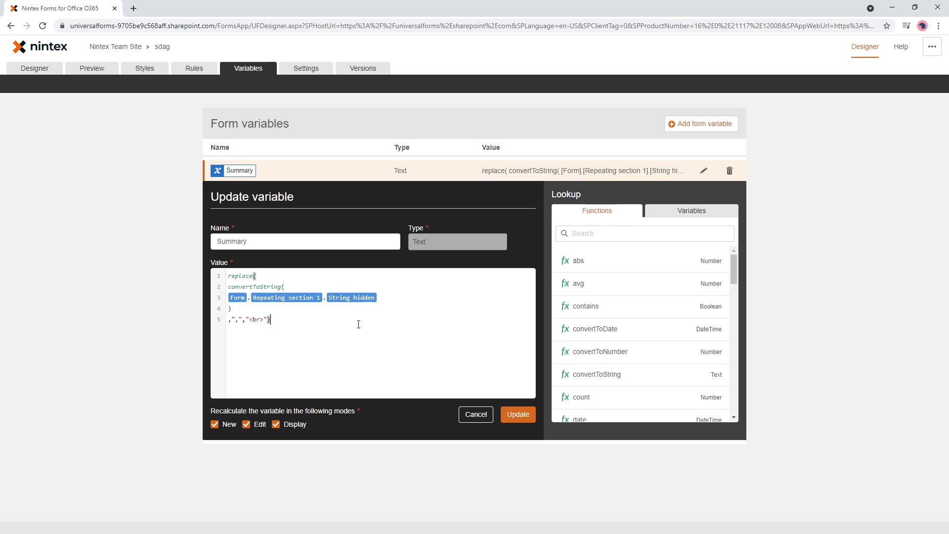
key(Return)
key(Return)
key(Return)
click(476, 414)
- Add a Text variable named 'Grant total' with value sum(Form.Repeating section 1.Cost)
click(701, 123)
click(273, 199)
text(Grant )
text(total)
click(448, 200)
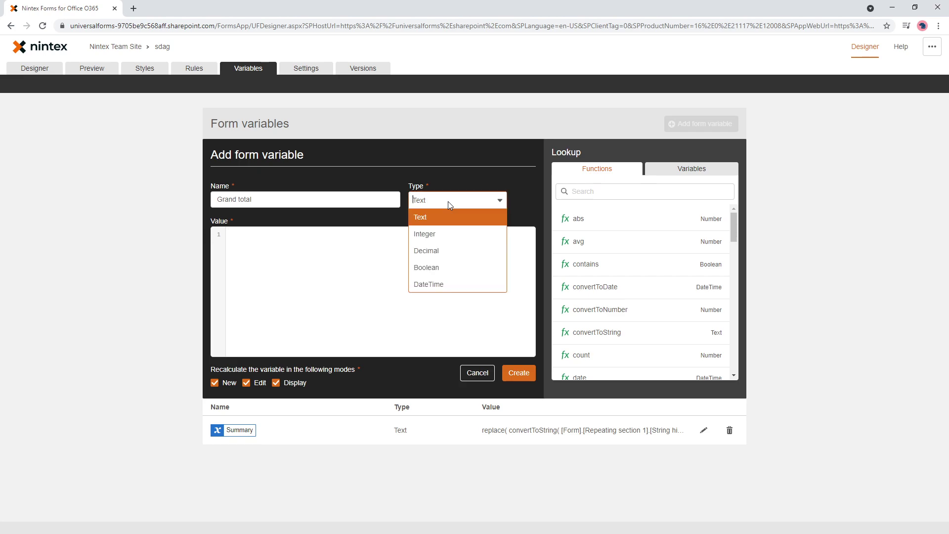
click(311, 258)
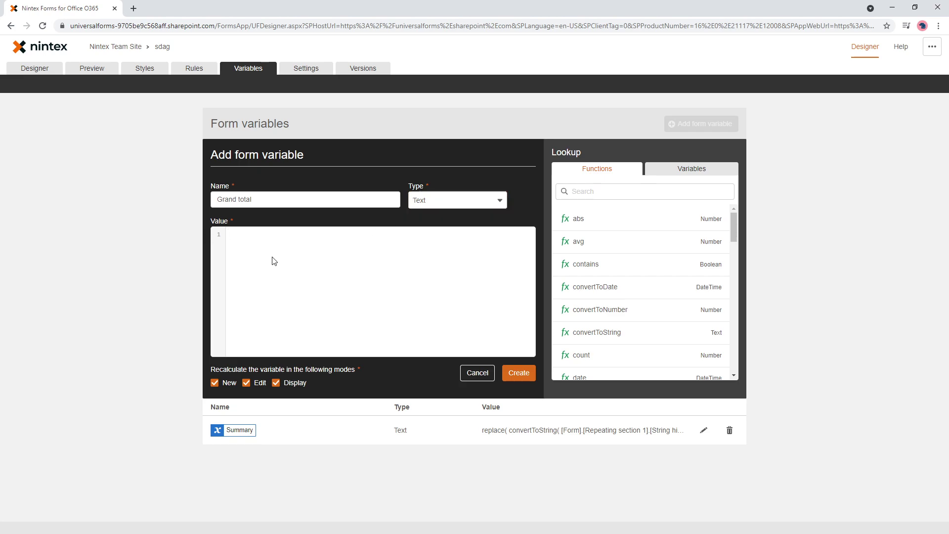
text(sum()
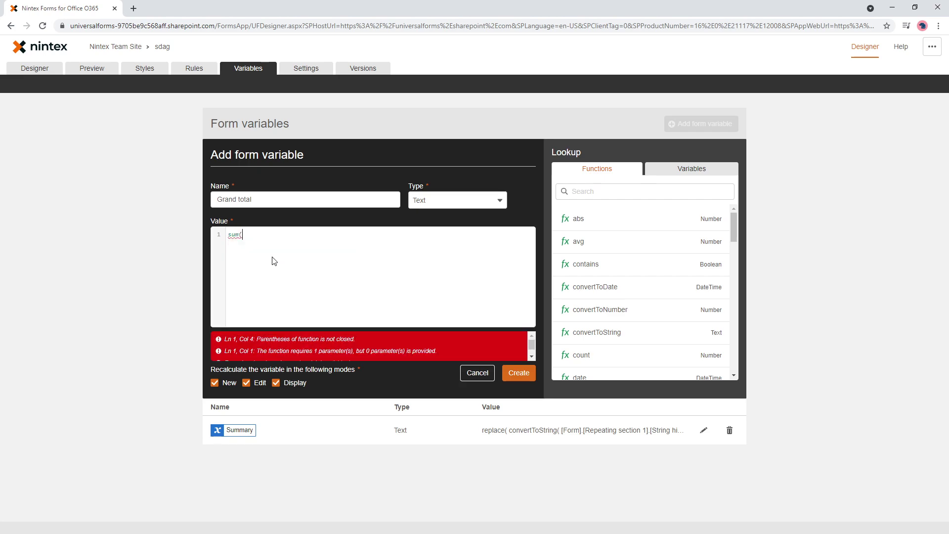
text(cost)
click(274, 261)
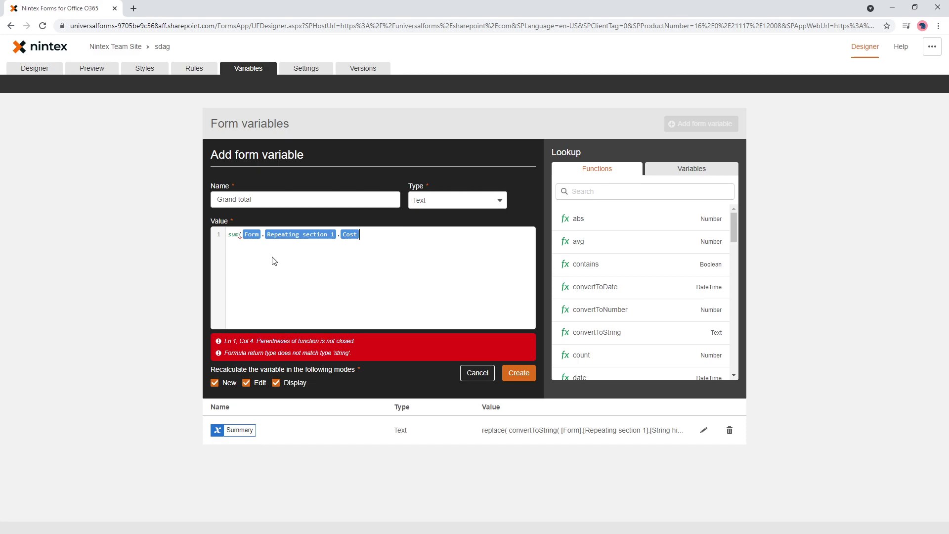
text())
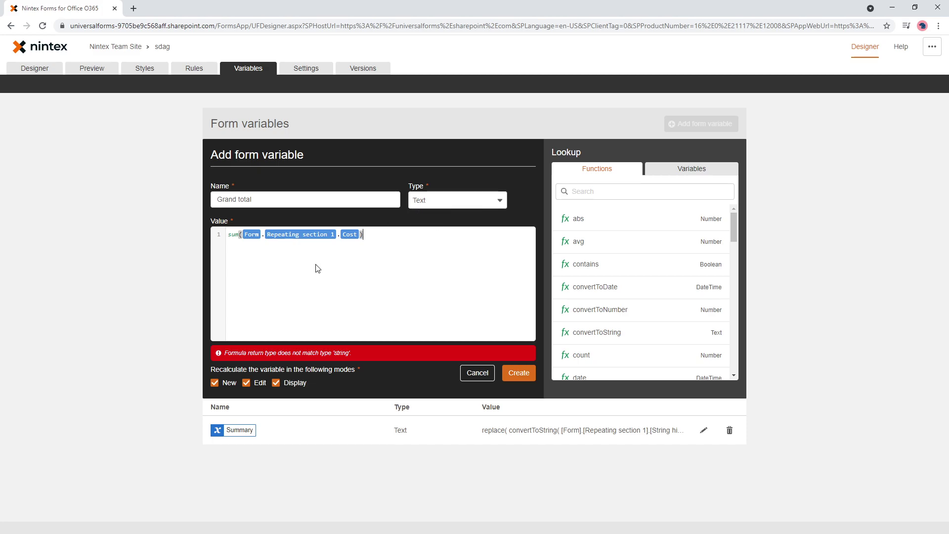
- Wrap the sum in convertToString and prefix it with "$" +
key(Home)
key(Return)
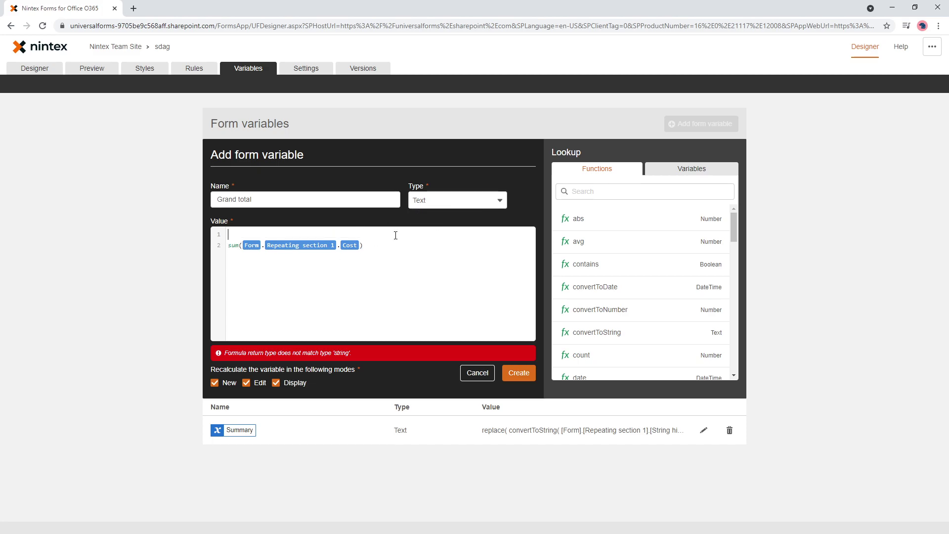
text(convert)
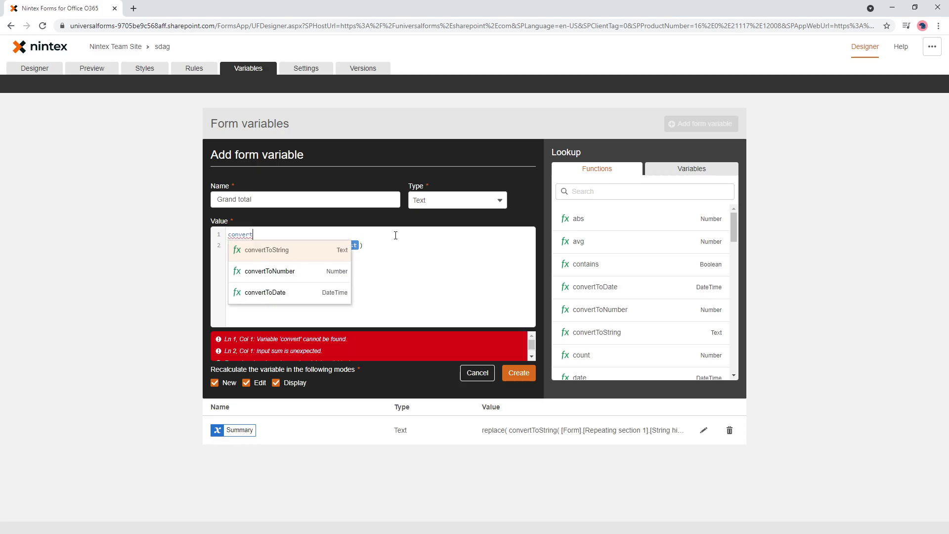
key(Return)
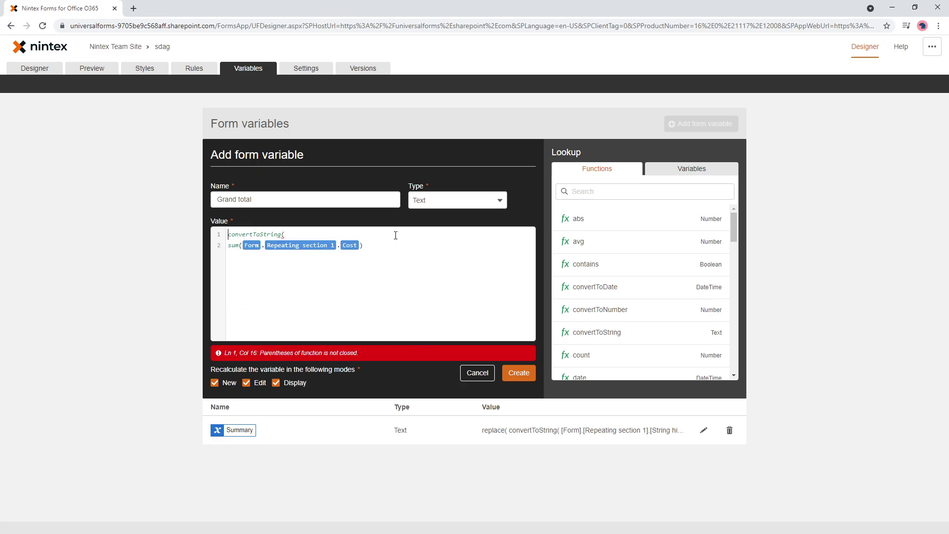
key(ctrl+End)
text())
key(ctrl+Home)
key(Return)
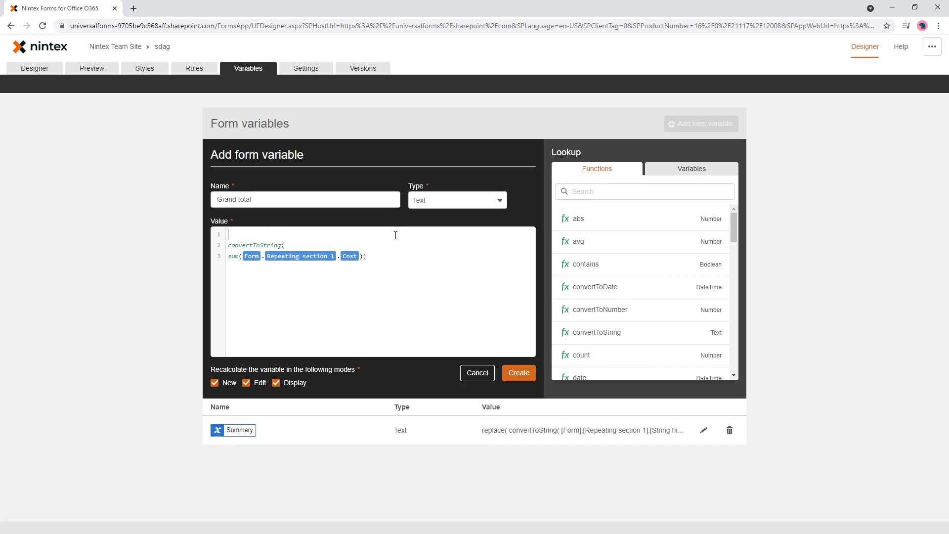
text("$")
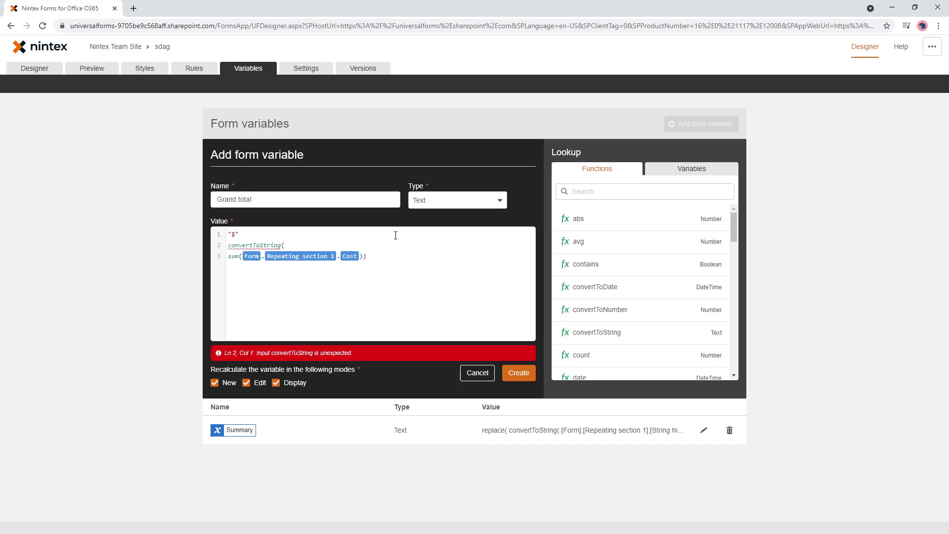
text( +)
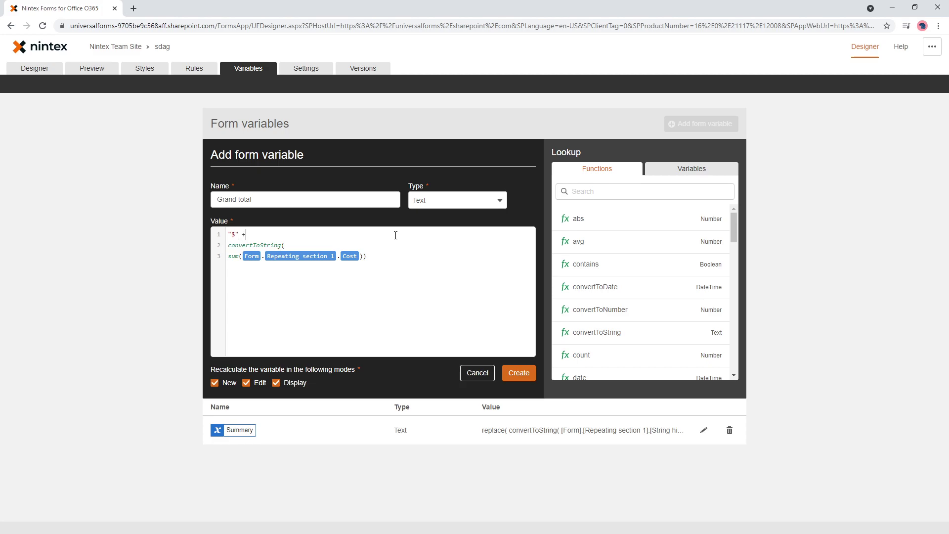
- Create the Grand total variable and open the Total page's Summary of works label
click(520, 376)
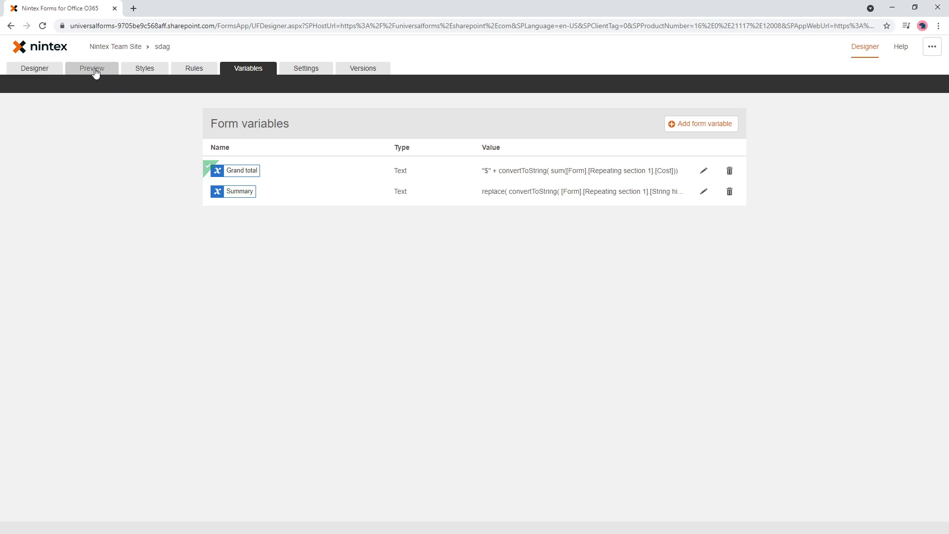
click(35, 68)
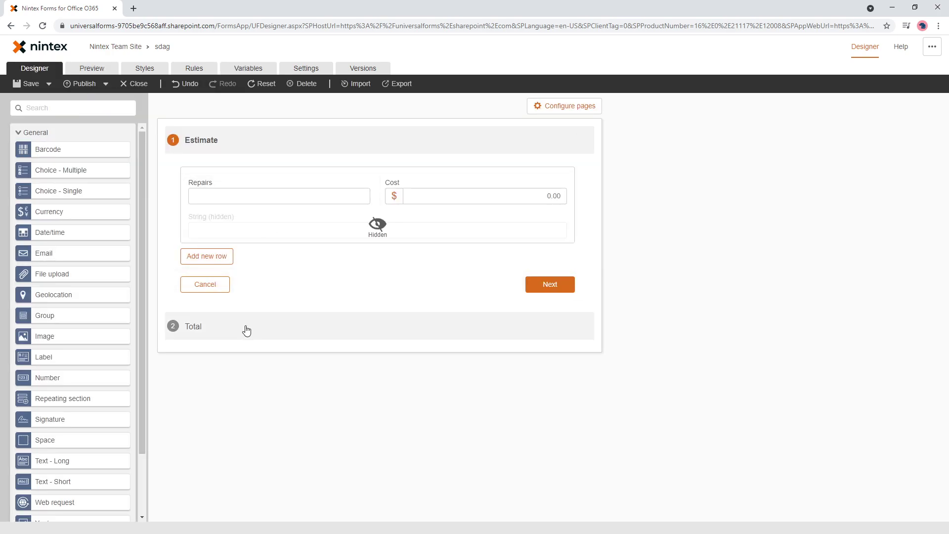
click(244, 329)
click(295, 200)
- Add a Total: line holding the Grand total variable to the label, then preview
click(838, 253)
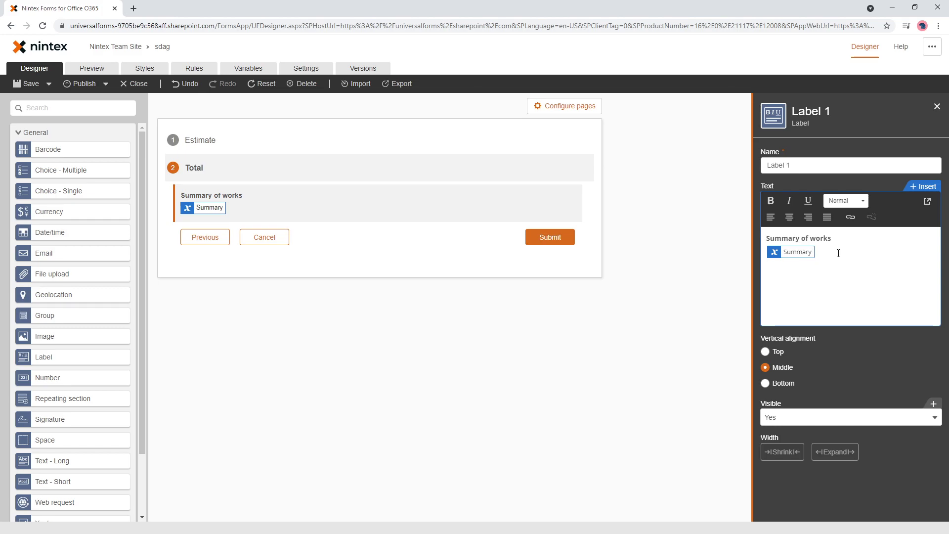
text(Topt)
click(922, 187)
mouse_move(266, 195)
click(355, 188)
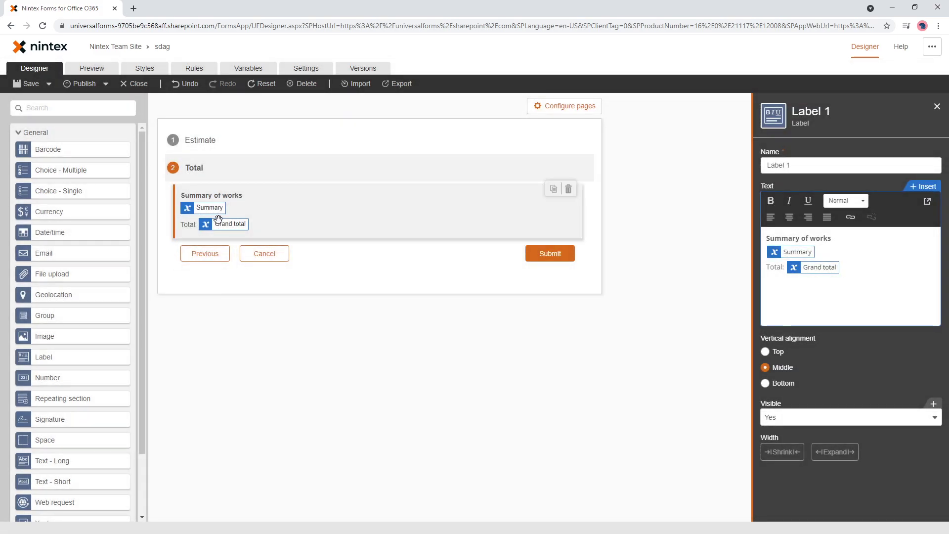
click(92, 68)
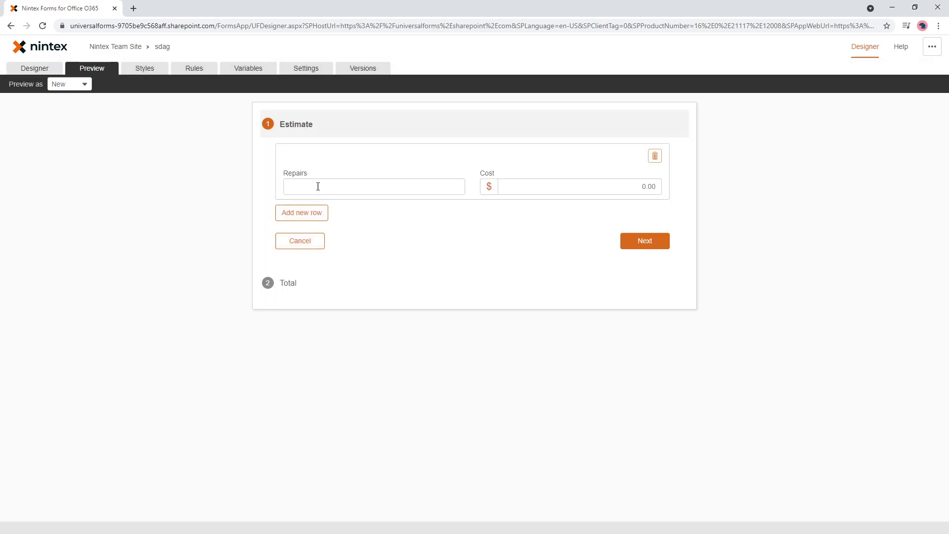
- Enter two repairs in preview: Fixed x costing 4999 and Fixed y costing 3999
click(320, 186)
text(Fixed x)
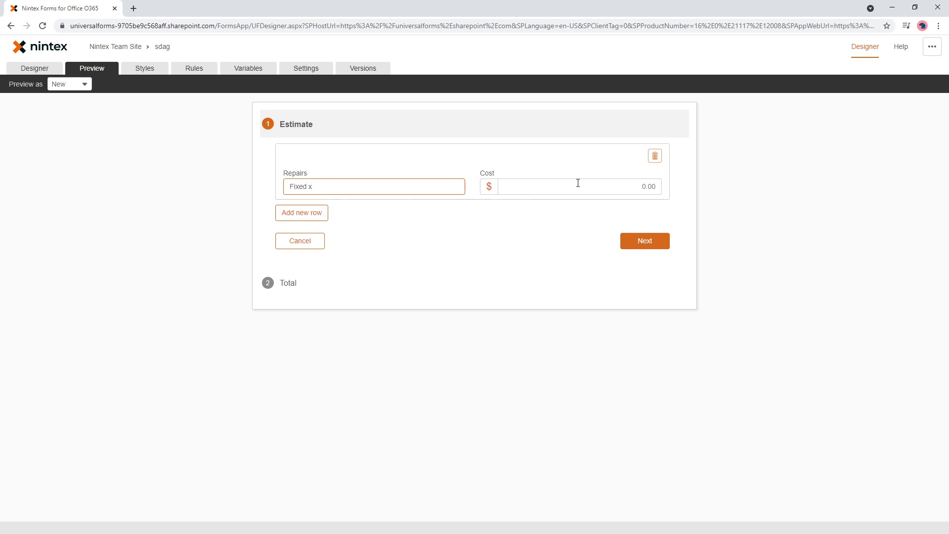
click(583, 186)
text(4999)
click(305, 215)
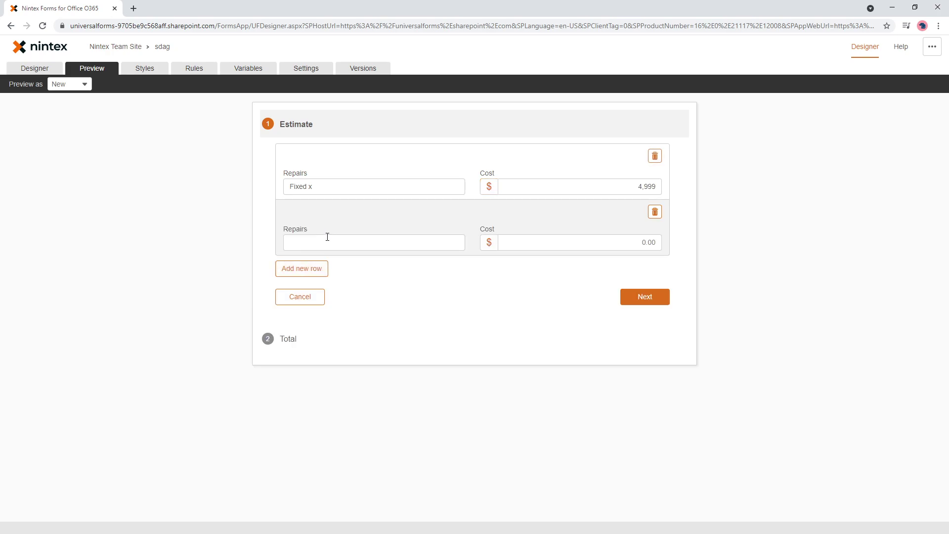
click(332, 238)
text(Fixed y)
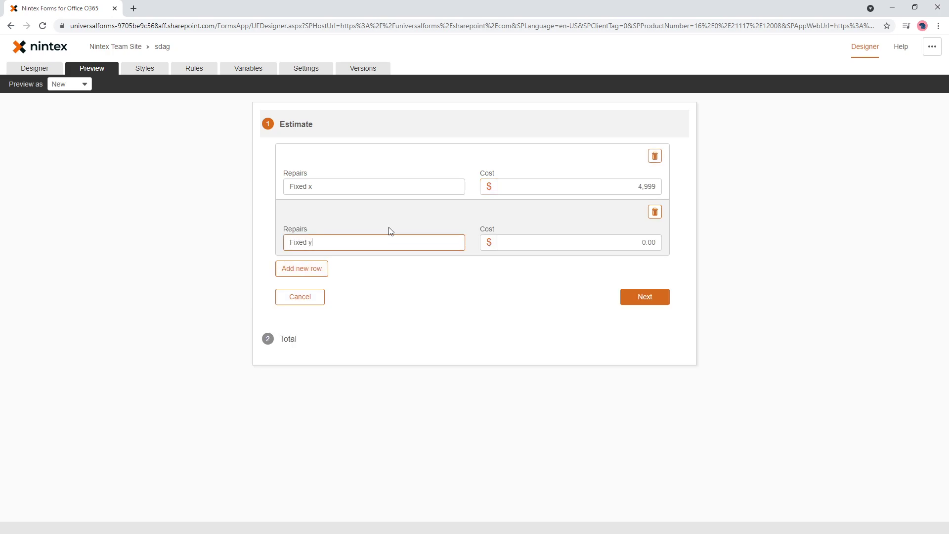
click(606, 238)
text(3999)
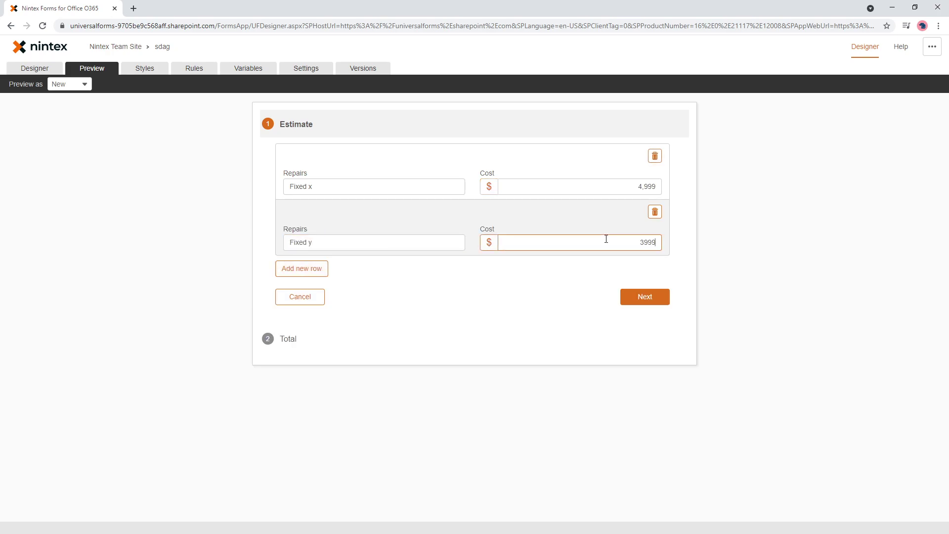
- Confirm the Total page lists both repairs with Total: $8998, then return to the designer
click(288, 341)
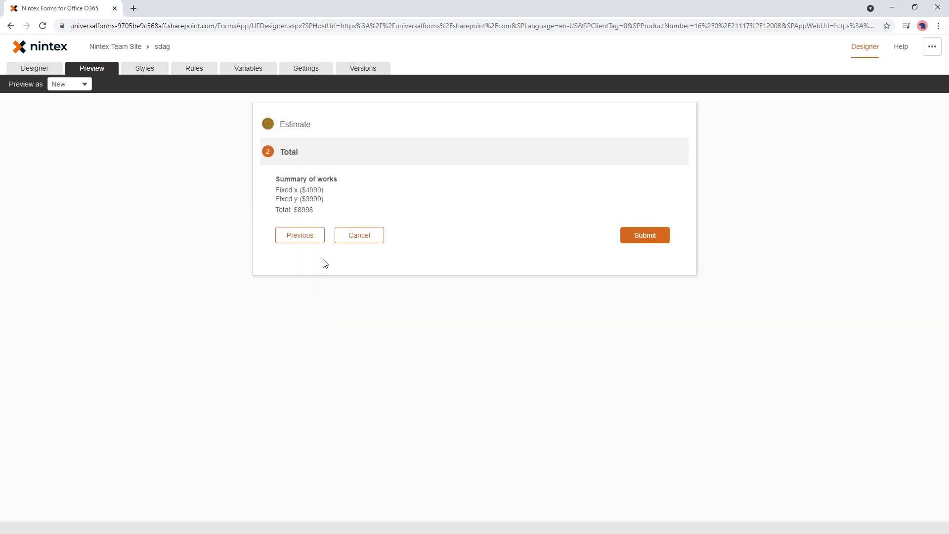
drag(275, 189, 339, 193)
drag(275, 198, 318, 211)
click(271, 213)
drag(293, 210, 274, 179)
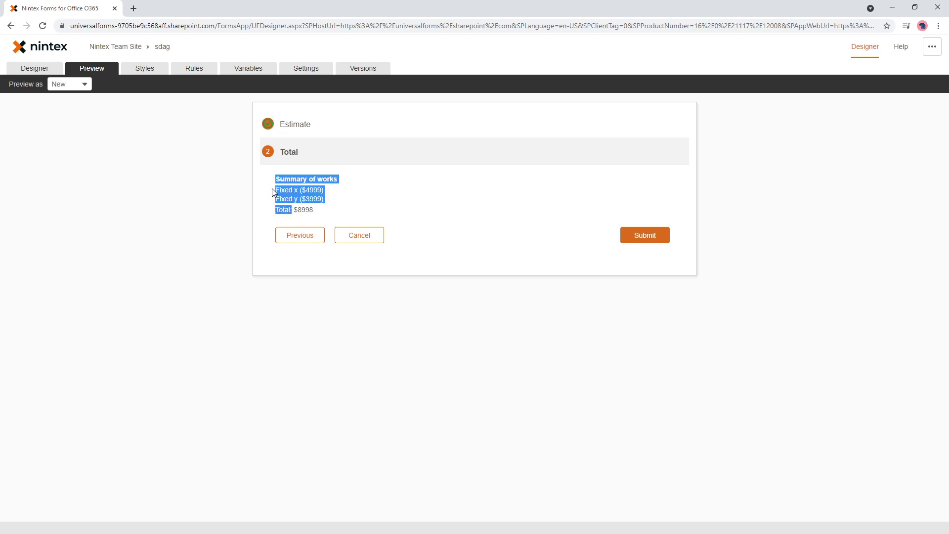
click(51, 69)
- Make the 'Total:' text in the Total page label bold
click(257, 327)
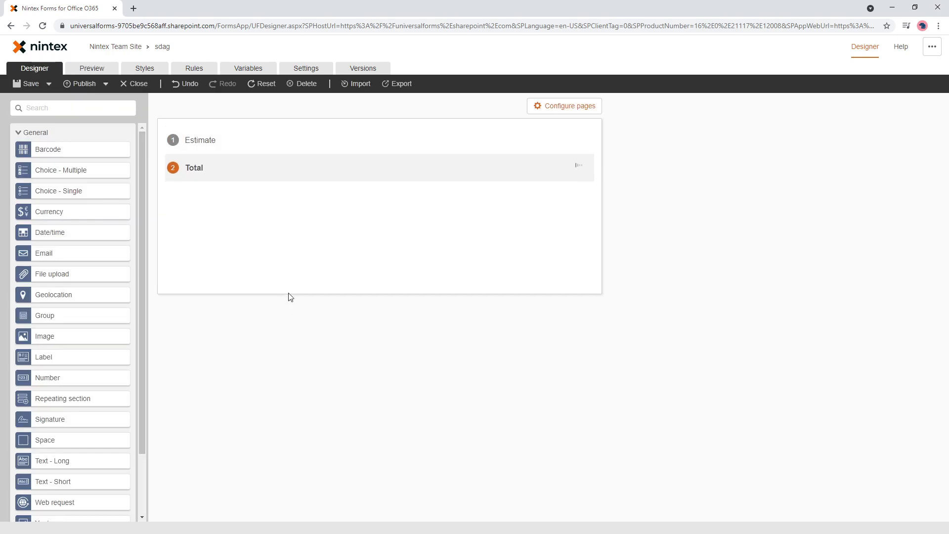
click(347, 232)
click(776, 267)
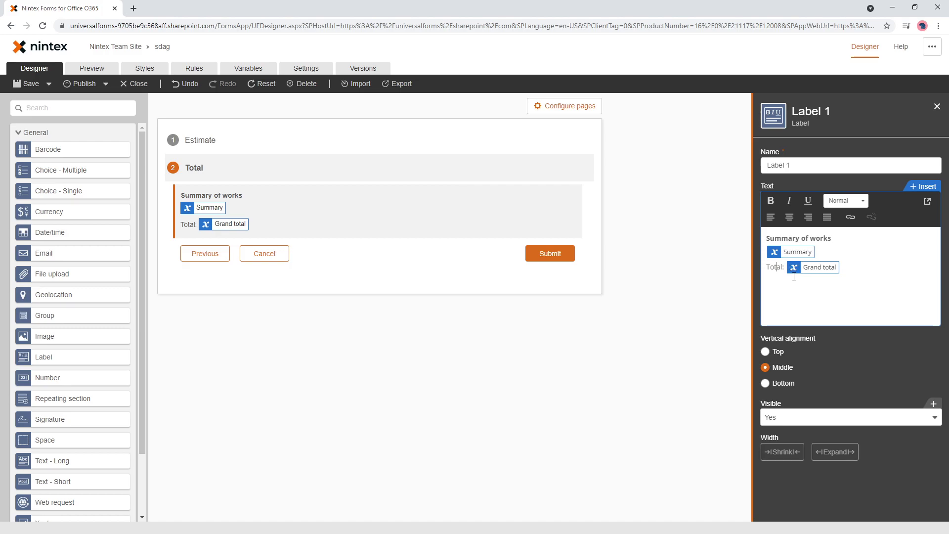
drag(766, 267, 785, 267)
key(ctrl+b)
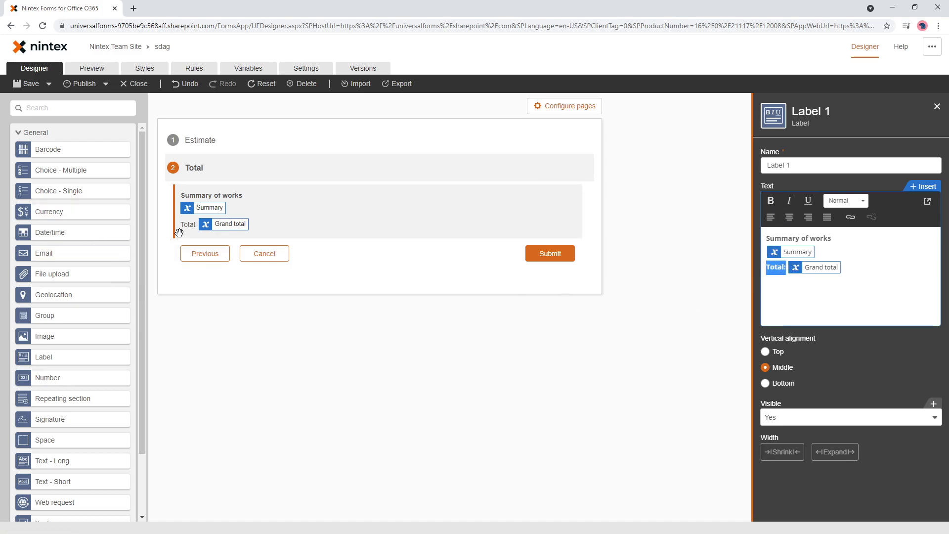
- Preview the form and enter the first repair 'sdgsg' costing 436346
click(92, 68)
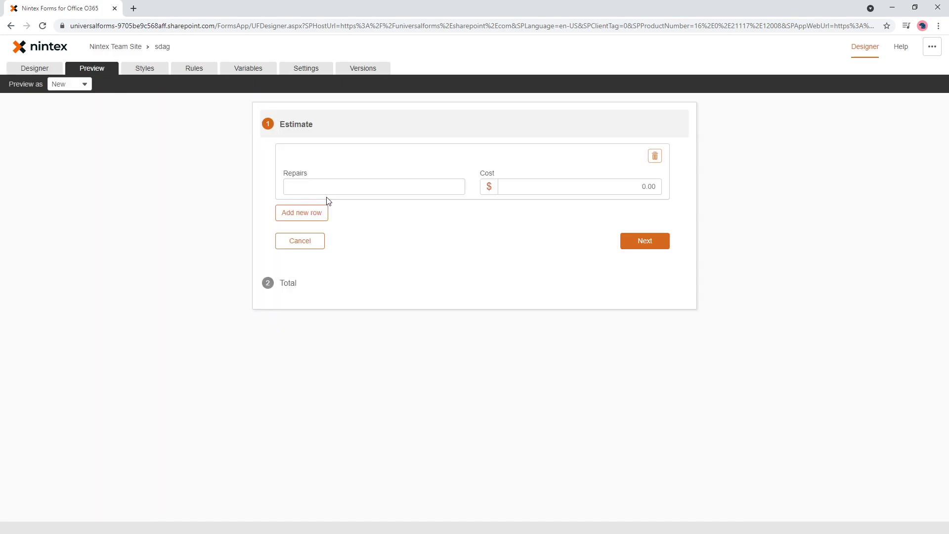
click(345, 191)
text(sdgsg)
click(531, 190)
text(436346)
- Add a second repair 'efhdfh' costing 45337 and view the Total page
click(306, 212)
click(398, 244)
text(346346)
click(546, 242)
text(45337)
click(330, 243)
double_click(330, 242)
text(efhdfh)
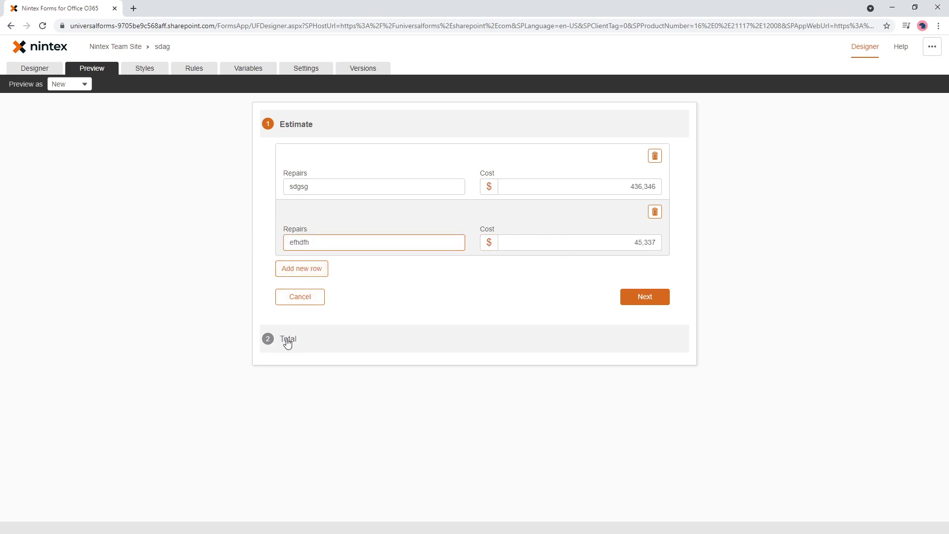
click(287, 339)
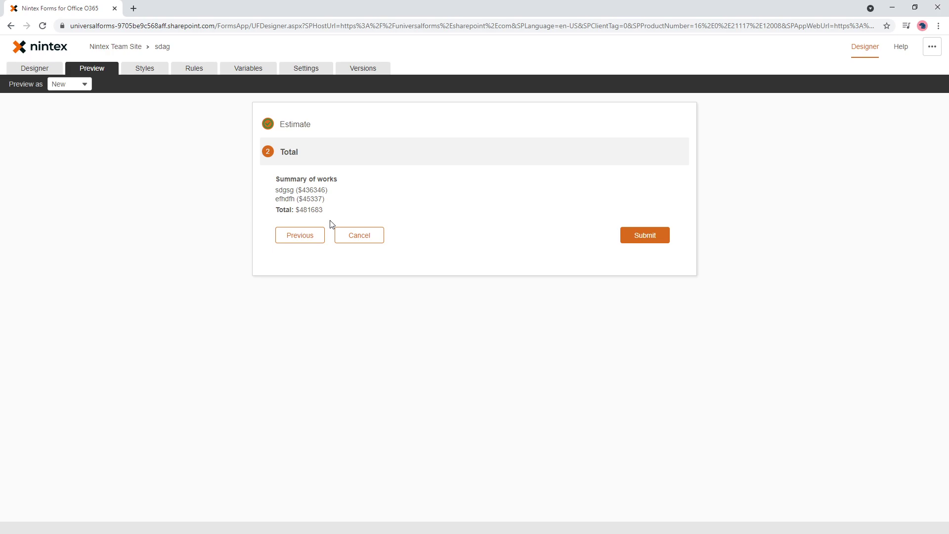
- Copy the Grand total formula and paste it below the Summary variable's formula
click(244, 68)
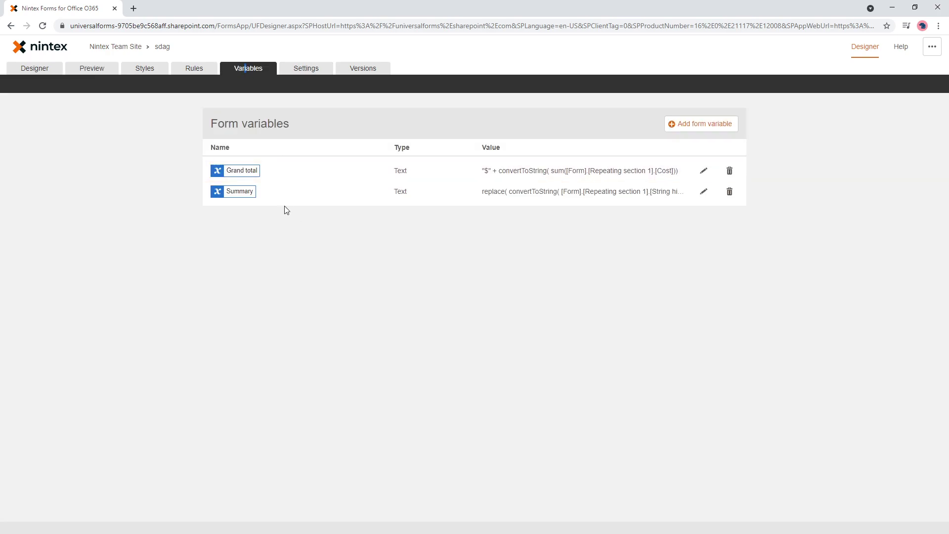
click(703, 191)
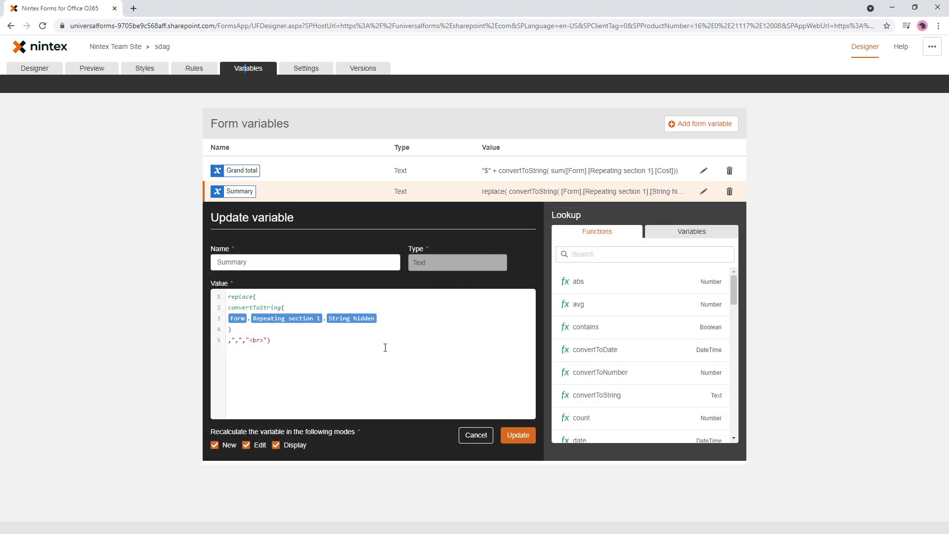
mouse_move(313, 353)
mouse_down()
mouse_move(205, 306)
mouse_move(225, 296)
mouse_up()
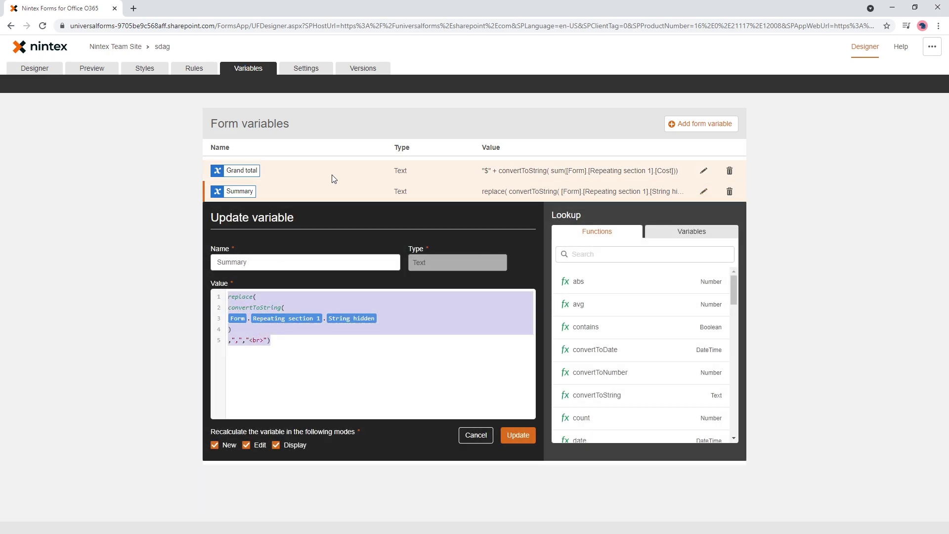
click(703, 170)
drag(339, 328, 187, 254)
click(475, 414)
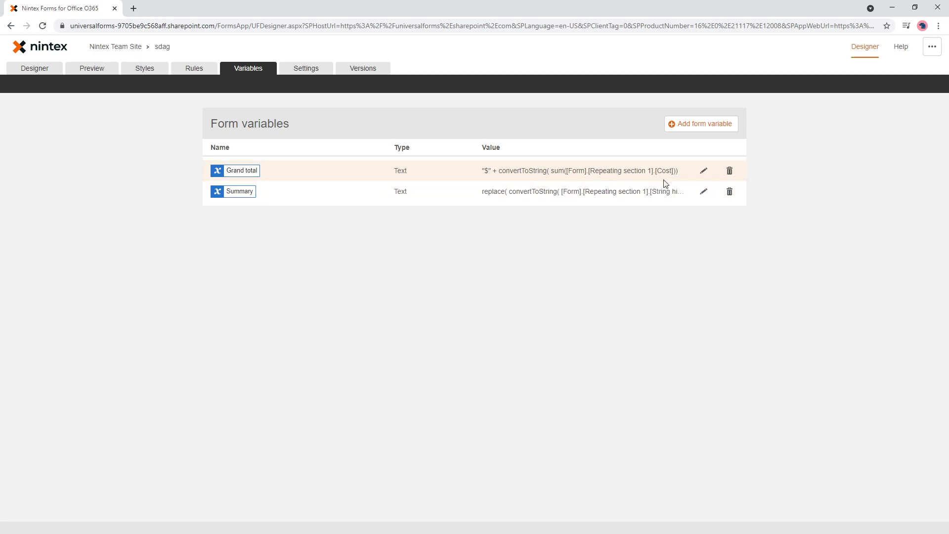
click(703, 191)
click(322, 344)
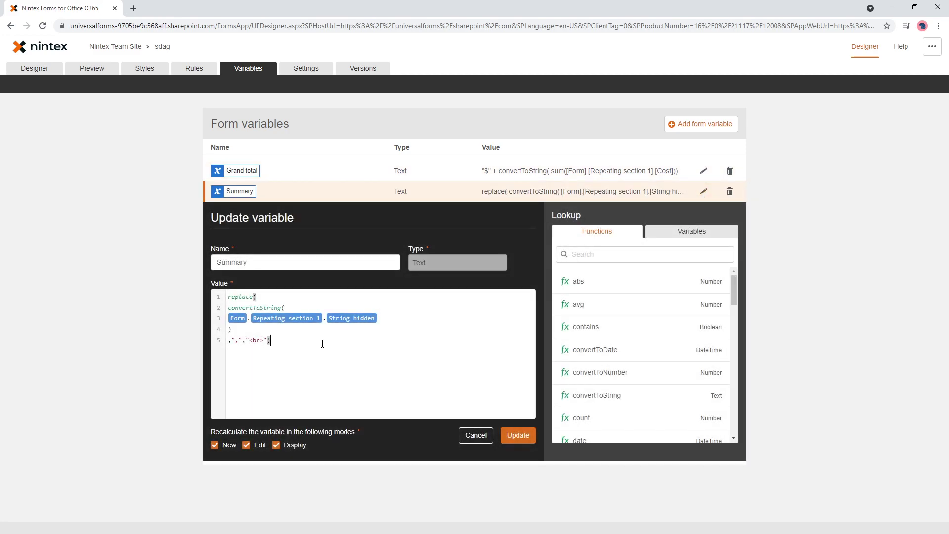
key(Return)
key(Return)
key(Return)
text("$" + convertToString( sum([Form].[Repeating section 1].[Cost])))
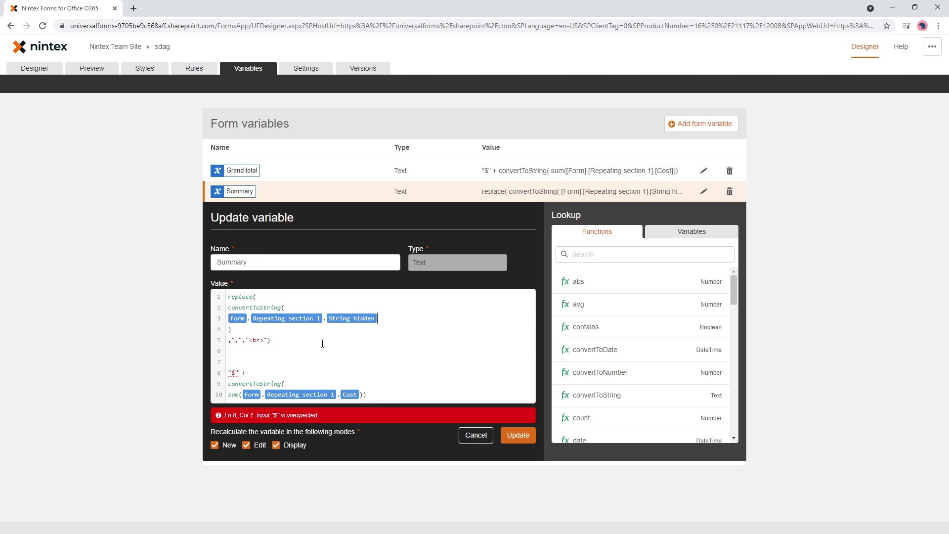
- Wrap the repairs list in the Summary formula with "<p>" + and a closing "</p" line
key(ctrl+Home)
key(Return)
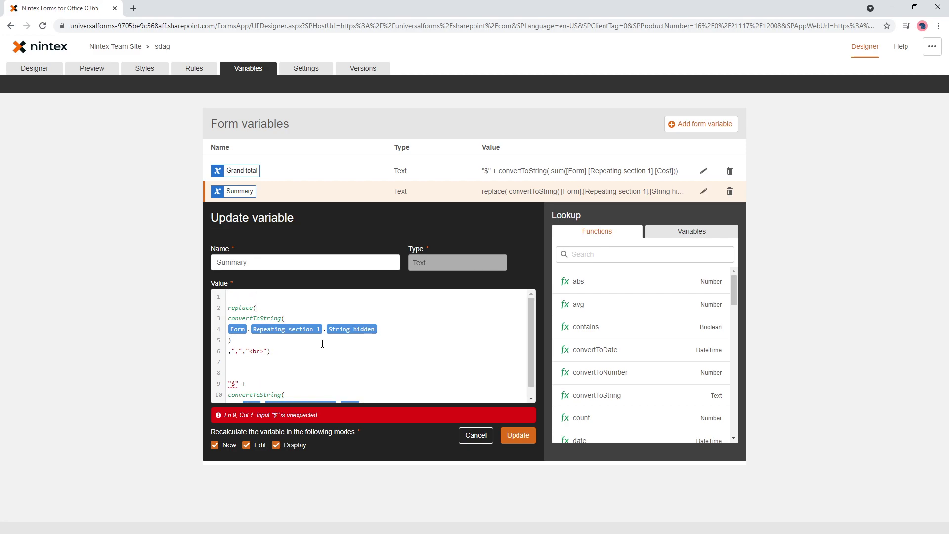
text(")
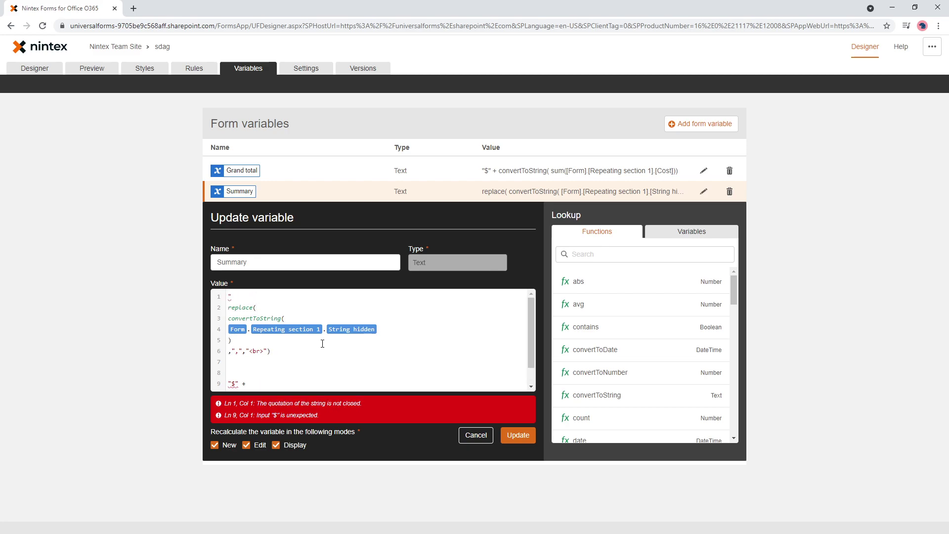
text(<p>" +)
key(Down)
key(Down)
key(Down)
key(Down)
key(Down)
key(Down)
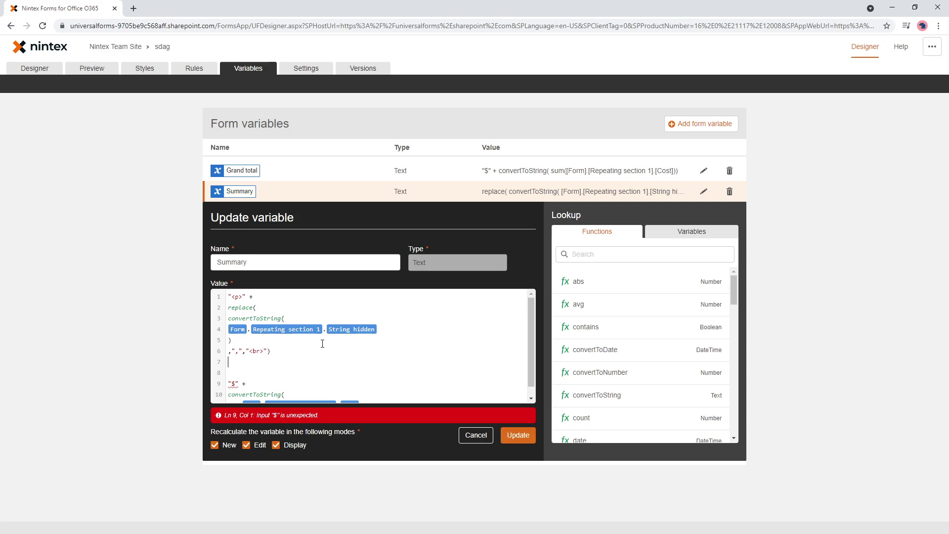
text(")
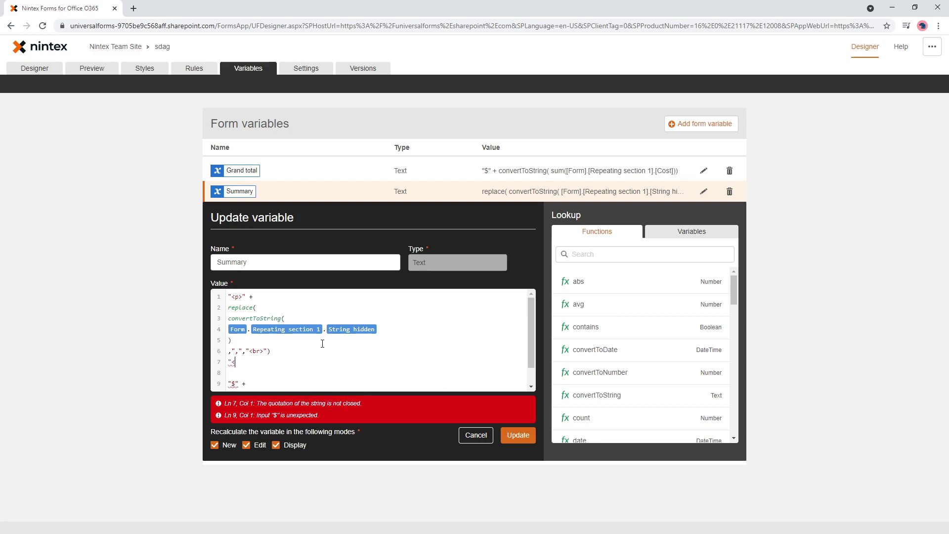
text(</p")
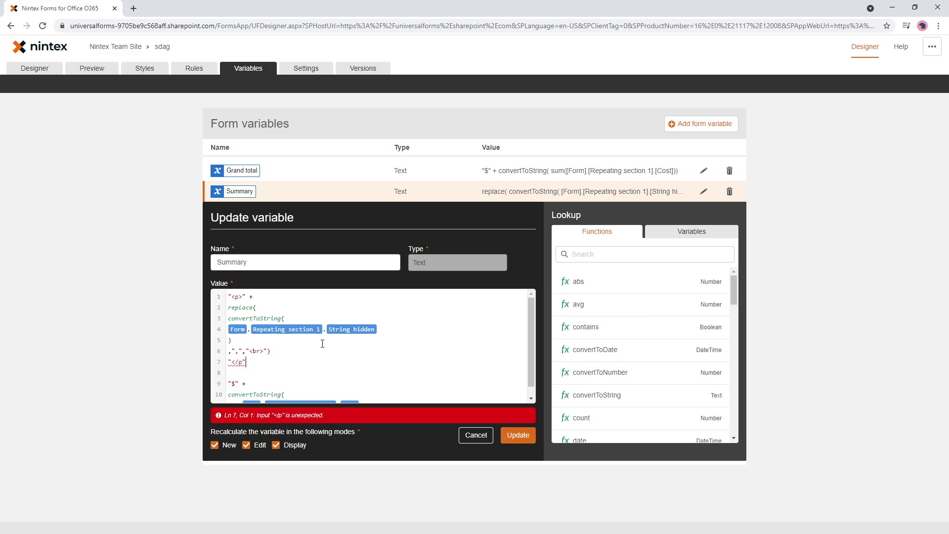
key(BackSpace)
text(")
key(Return)
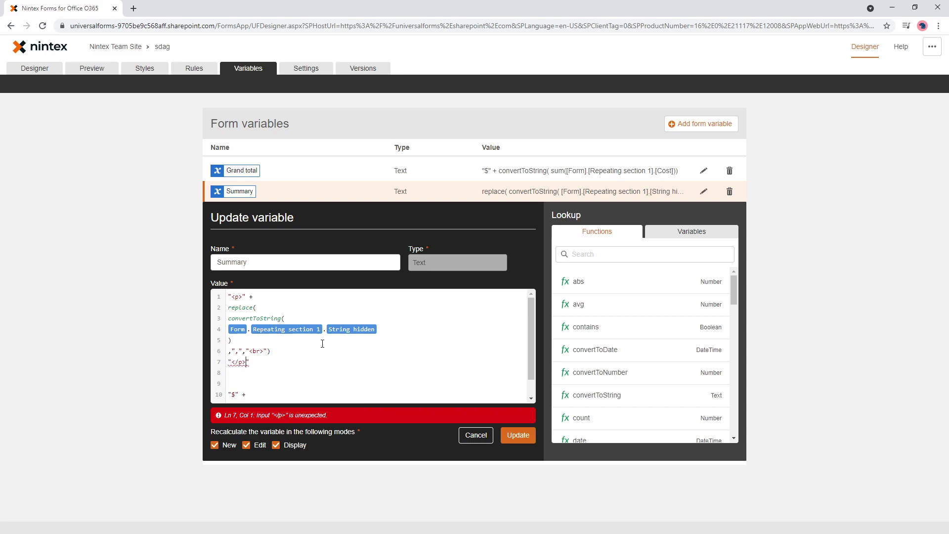
text(<p>)
- Add a + joiner line after the replace expression in the Summary formula
scroll(314, 348, down, 1)
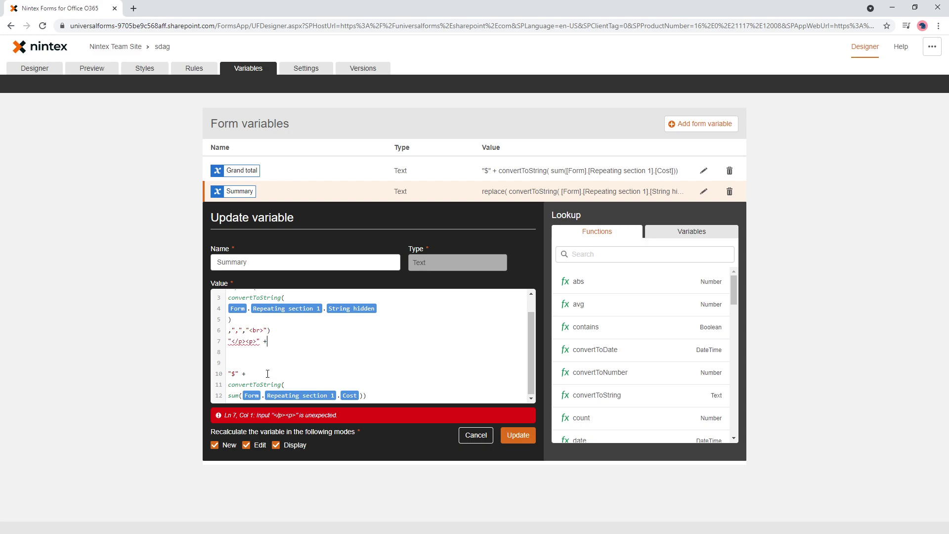
scroll(267, 371, up, 1)
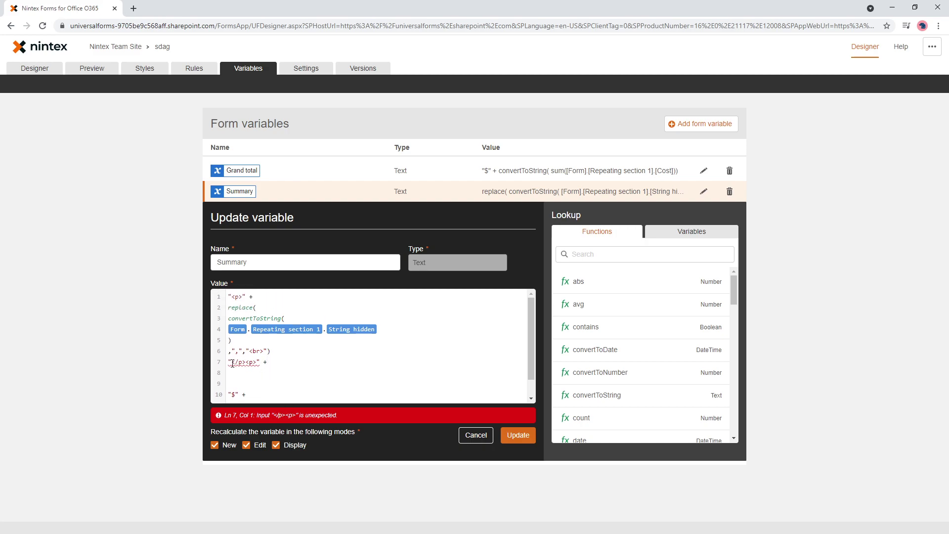
click(279, 350)
key(Return)
text(+)
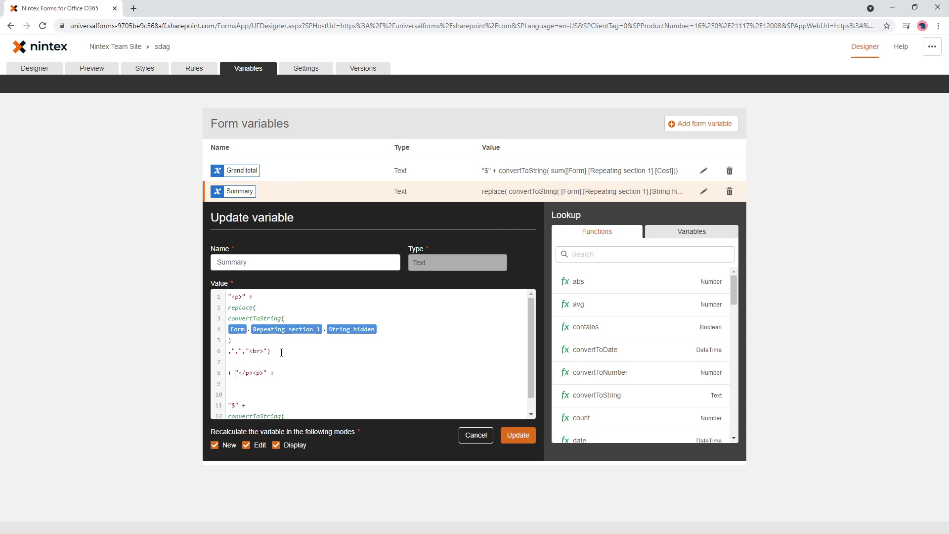
key(BackSpace)
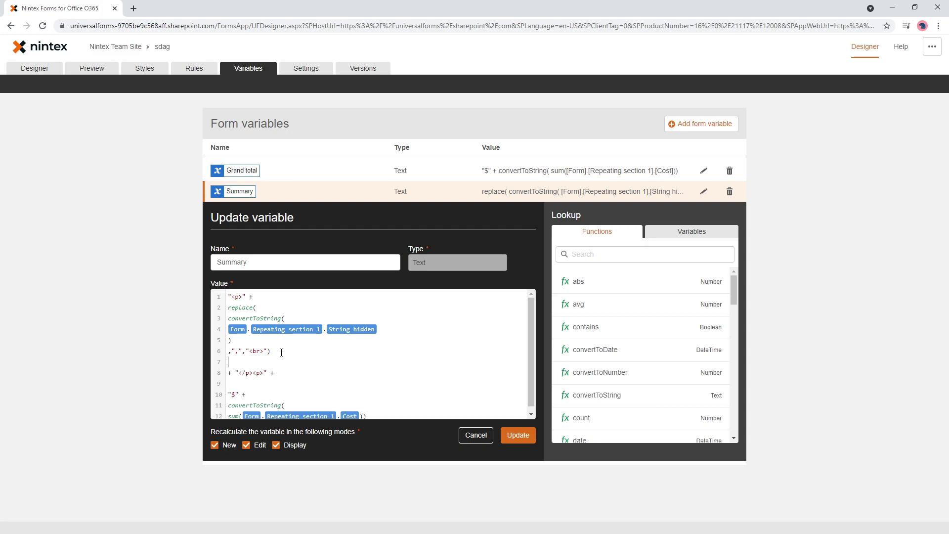
click(328, 364)
- Append + "</p"> after the sum expression in the Summary formula
scroll(264, 353, down, 1)
scroll(258, 375, up, 1)
click(235, 297)
scroll(271, 355, down, 1)
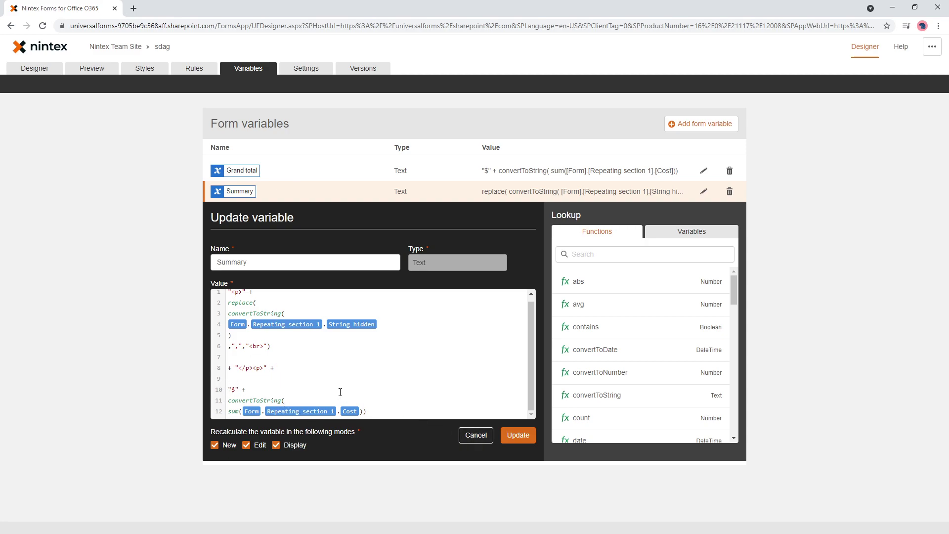
click(394, 413)
key(Return)
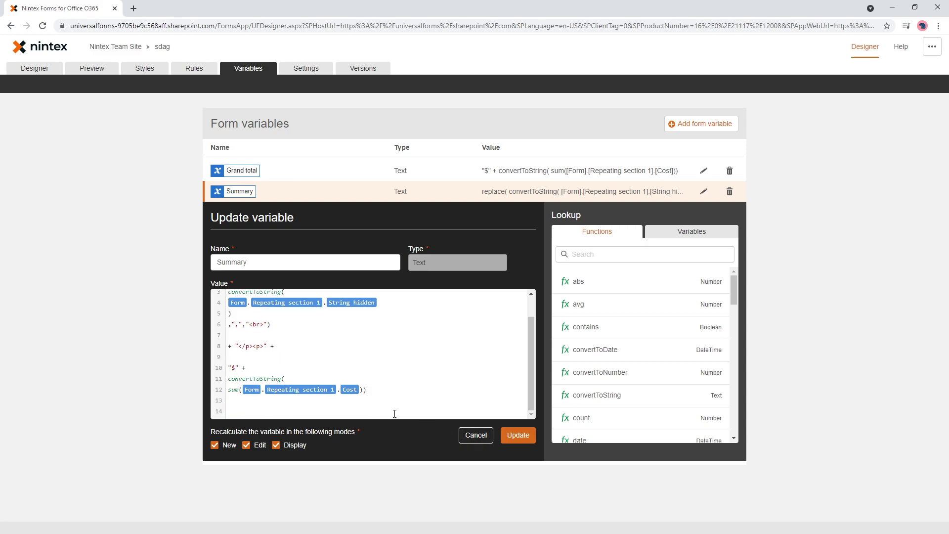
key(Return)
text(+ )
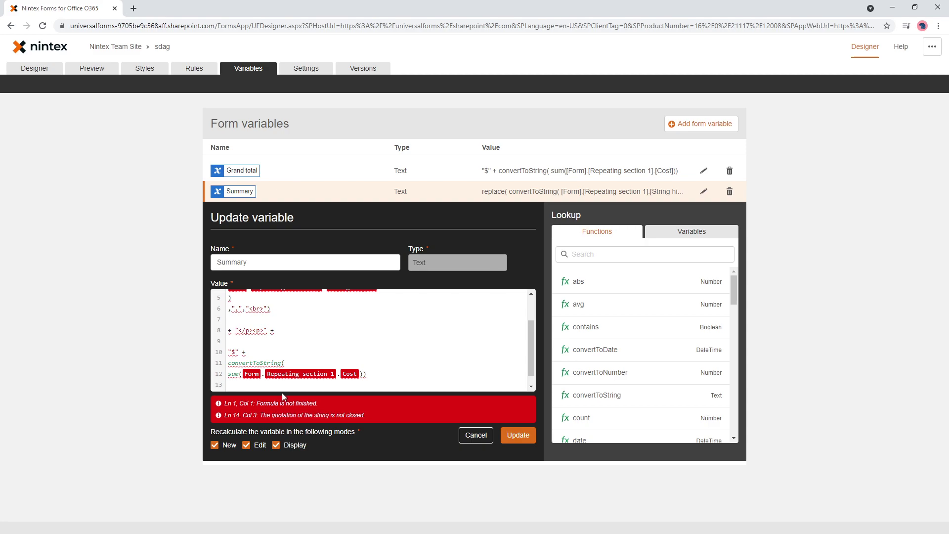
text("</p)
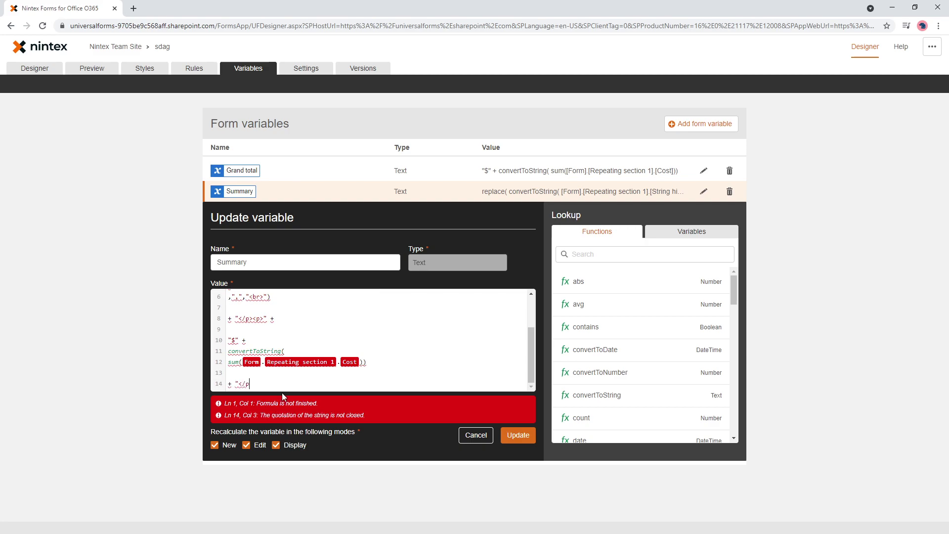
text(")
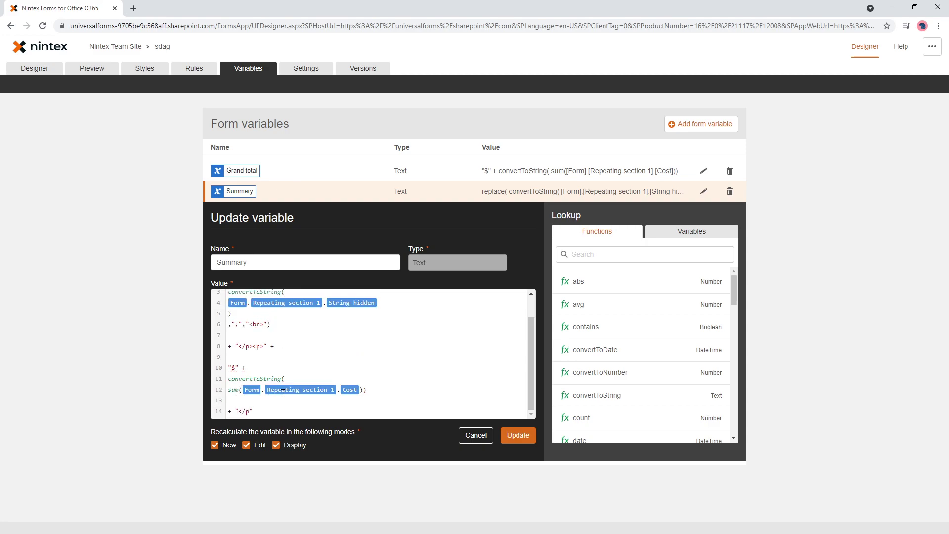
text(>)
- Save the Summary formula and delete the Grand total variable
click(515, 438)
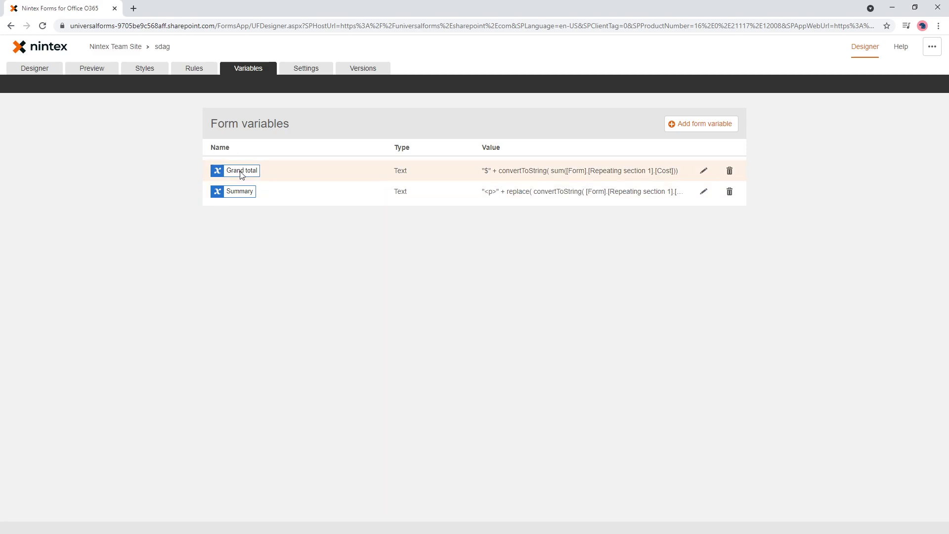
click(730, 173)
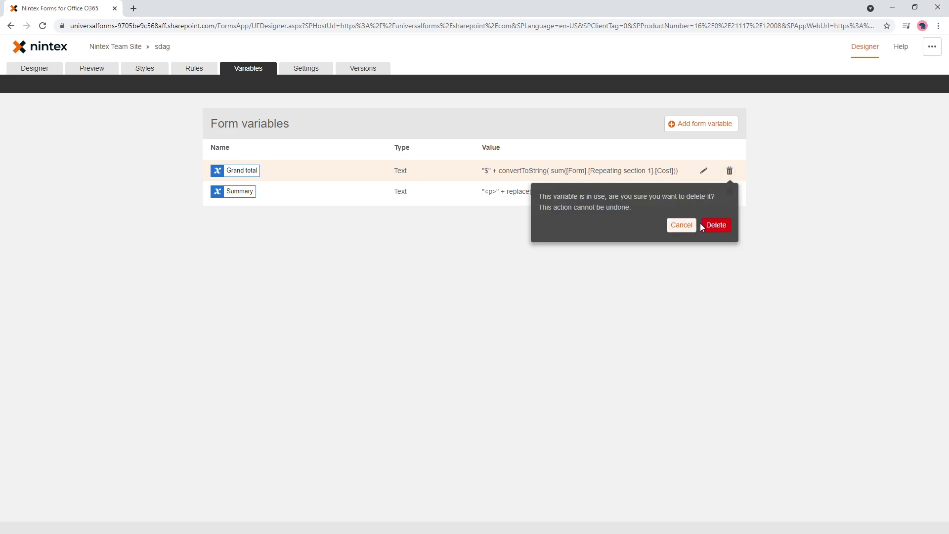
click(715, 225)
- Preview the form with repairs 'Fixed x' at 4,999 and 'fixed y' at 23
click(91, 69)
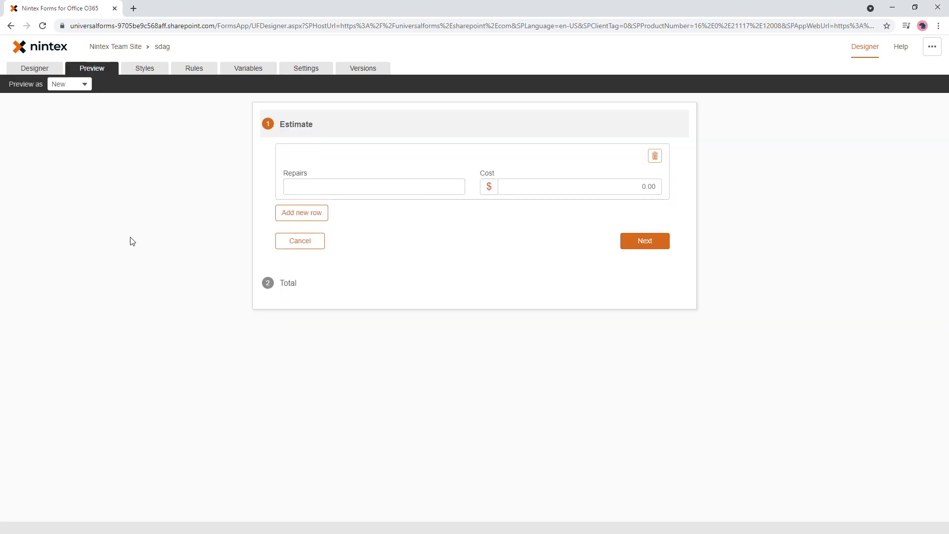
click(346, 190)
text(Fixe)
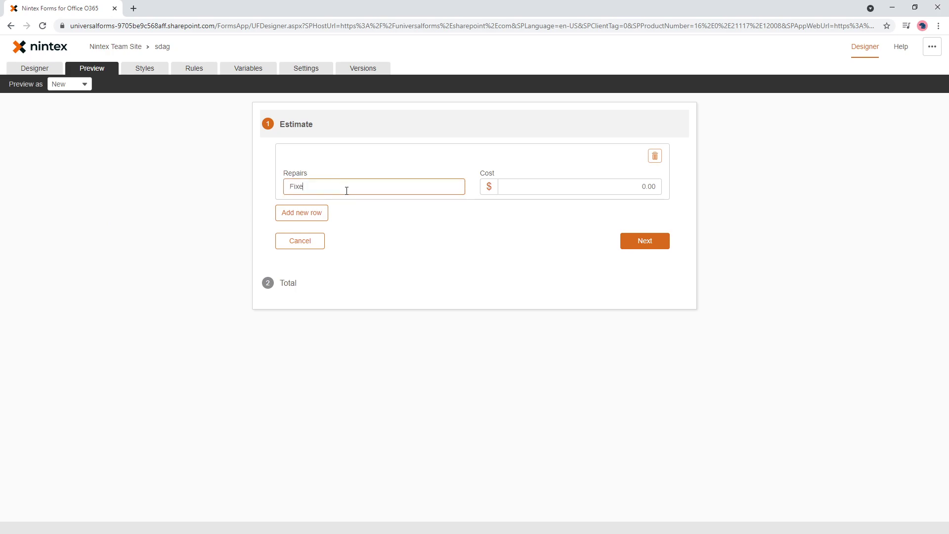
text(d x)
key(Tab)
text(4,99)
text(999)
click(303, 216)
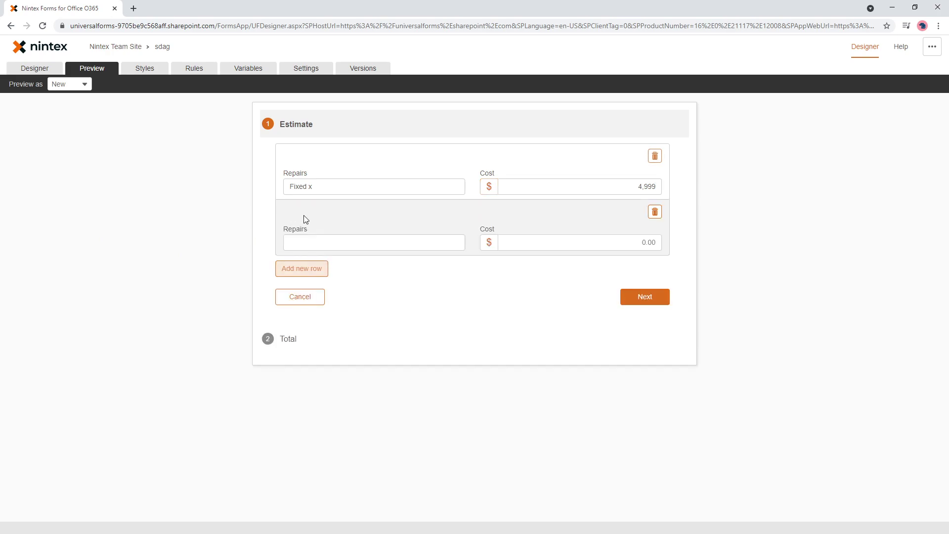
click(304, 242)
text(fixed)
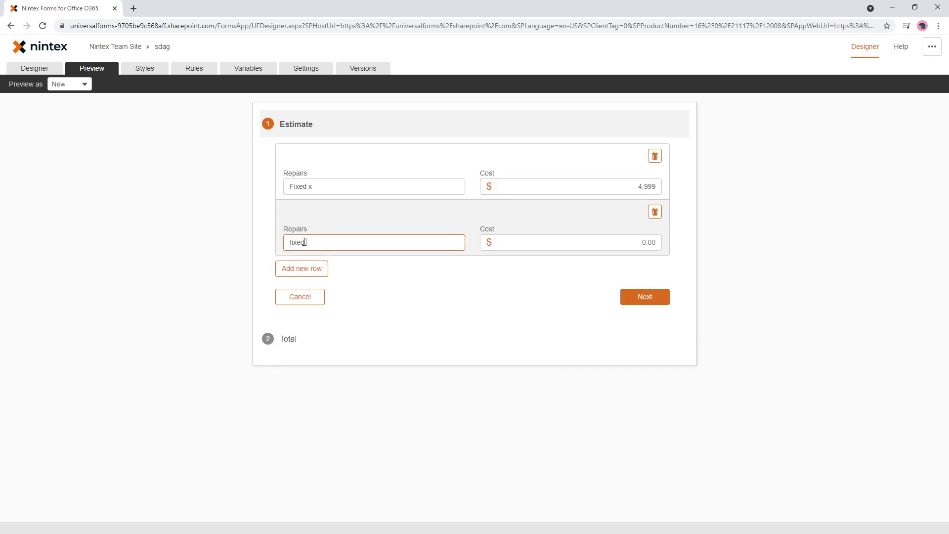
text( y)
key(Tab)
text(23)
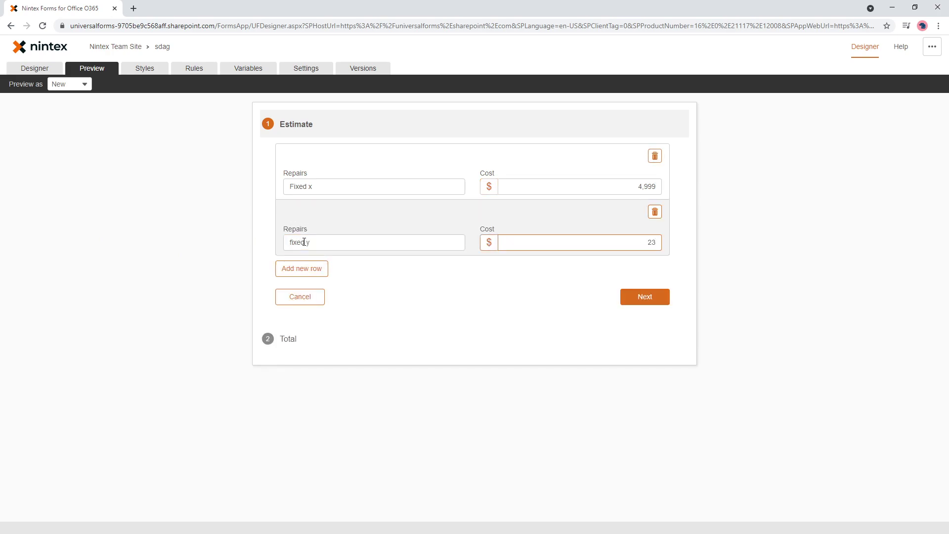
- Inspect the Total page summary lines listing both repairs and $5022
click(288, 340)
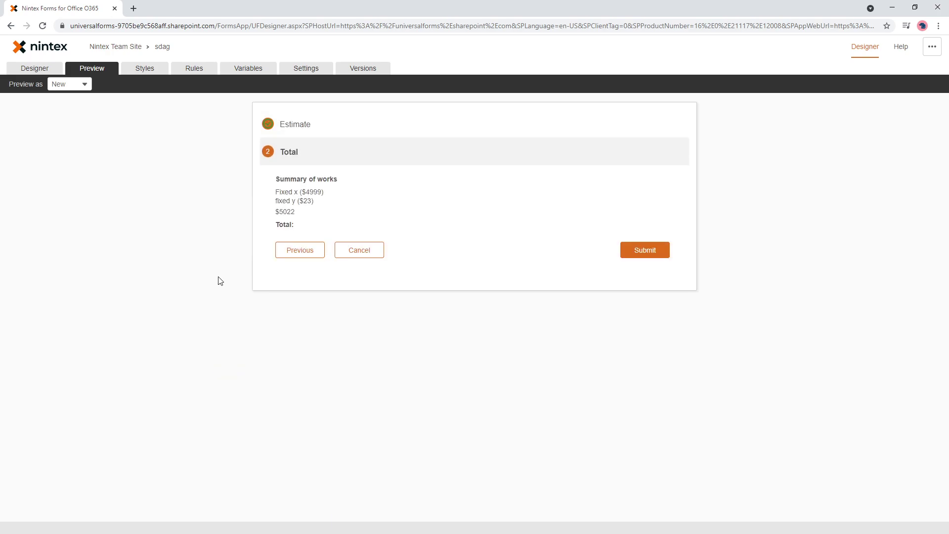
drag(276, 191, 313, 226)
click(295, 218)
drag(276, 191, 309, 216)
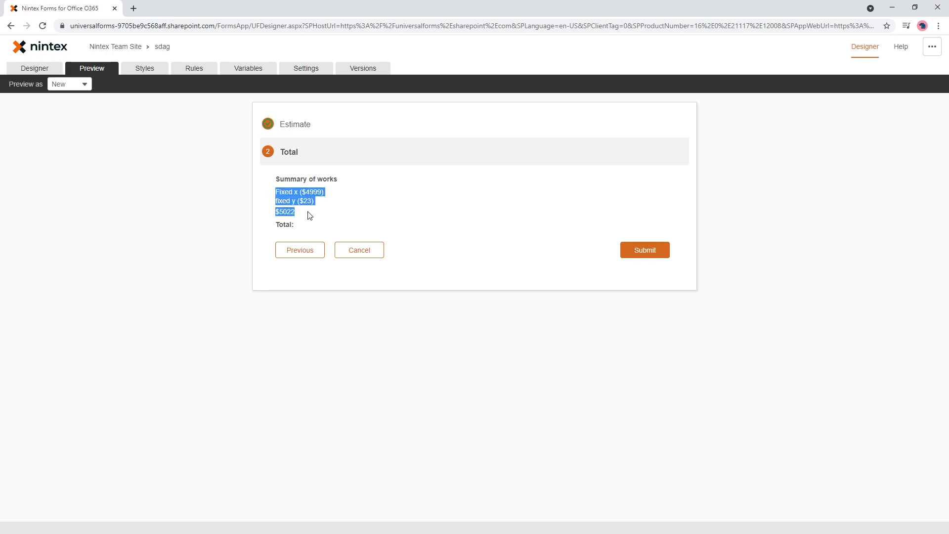
- Remove the Grand total token and 'Total:' text from the Total page label
click(32, 69)
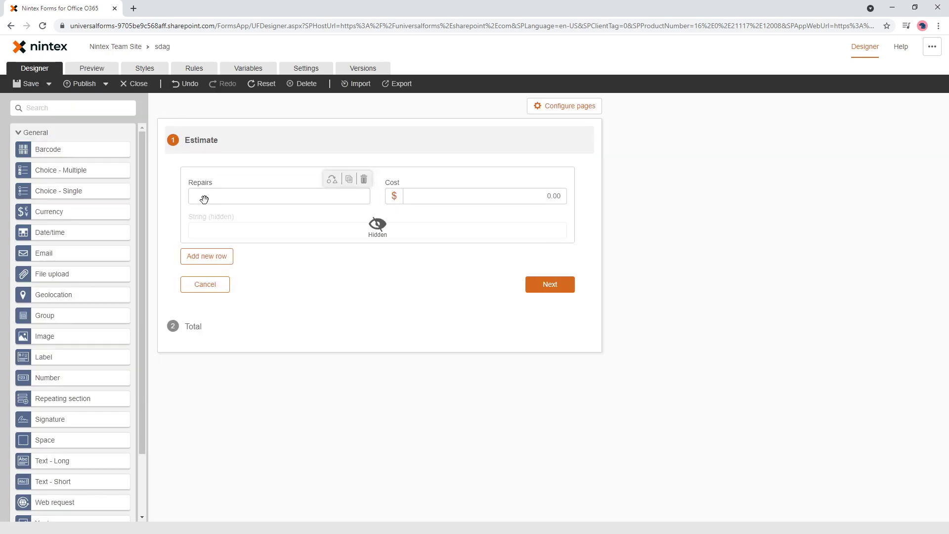
click(207, 330)
click(233, 225)
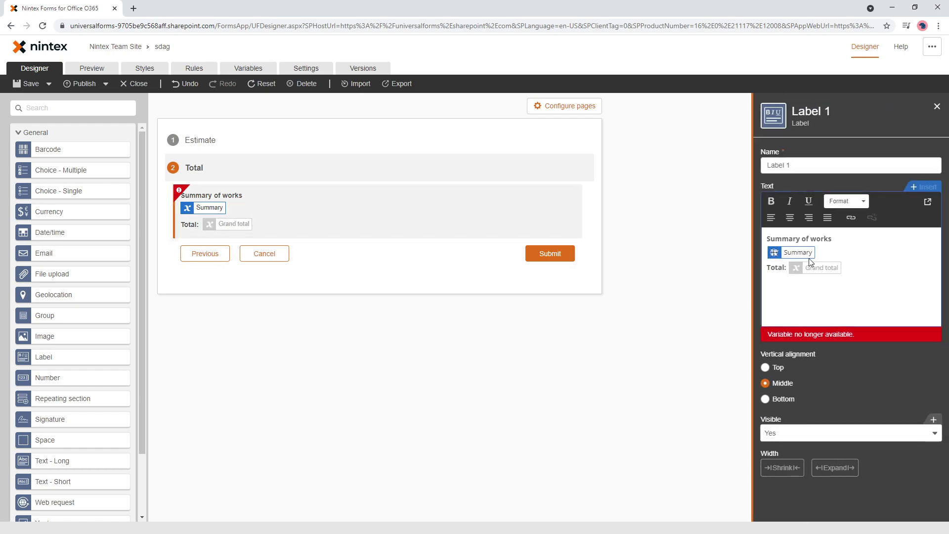
click(847, 267)
key(BackSpace)
key(BackSpace)
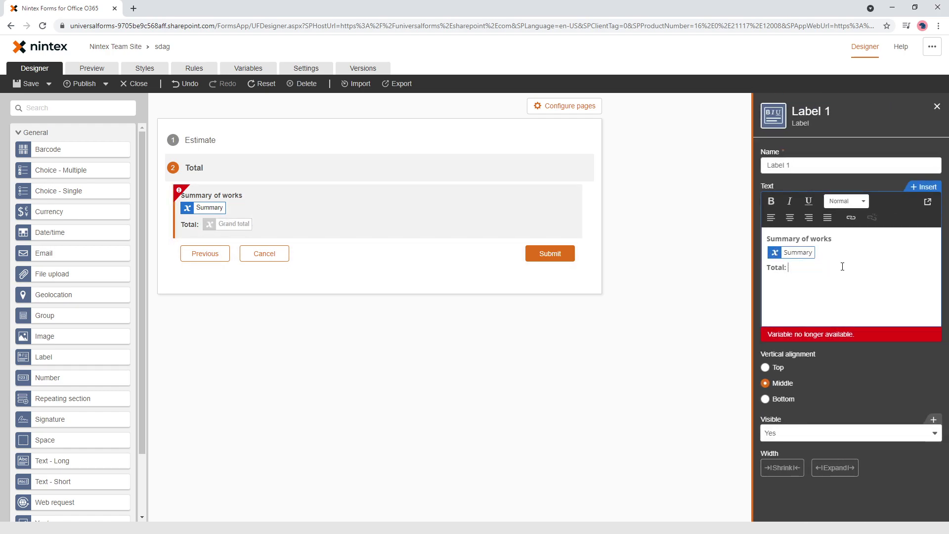
key(shift+Home)
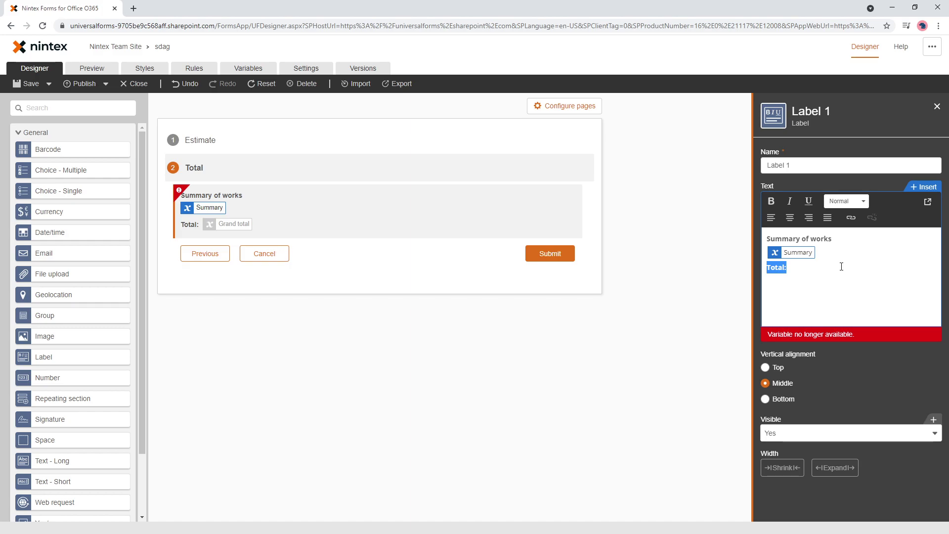
key(BackSpace)
click(714, 234)
click(254, 208)
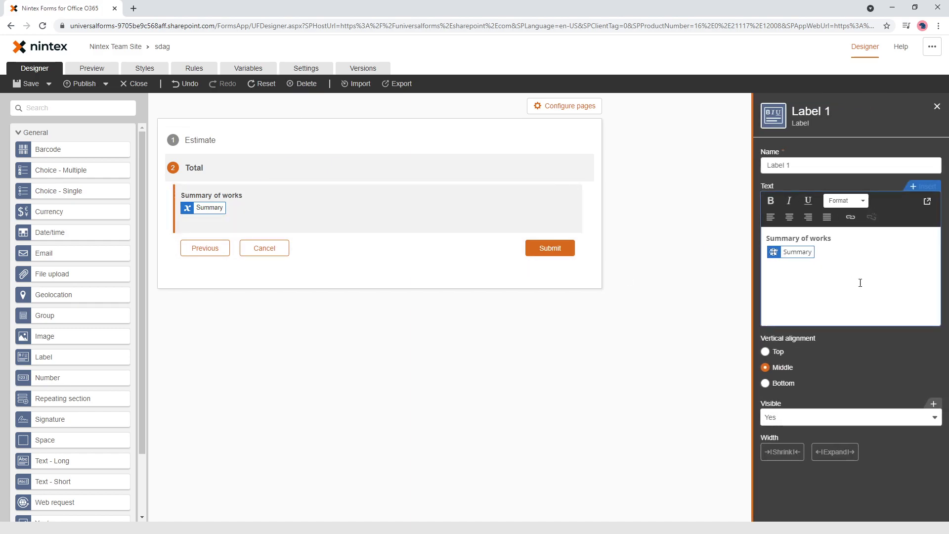
- Add a bold 'Total:' before the $ sum in the Summary variable and save it
click(248, 68)
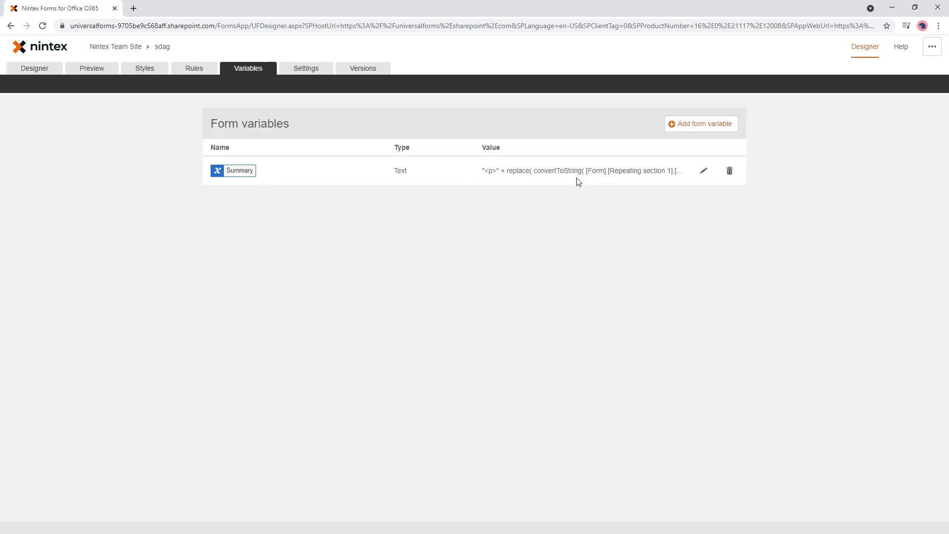
click(705, 171)
scroll(309, 356, down, 2)
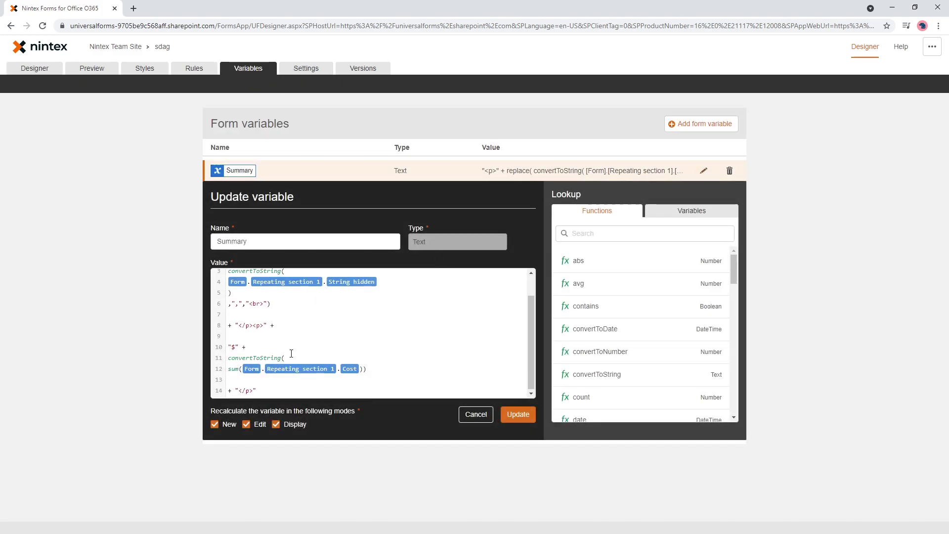
key(Return)
key(Up)
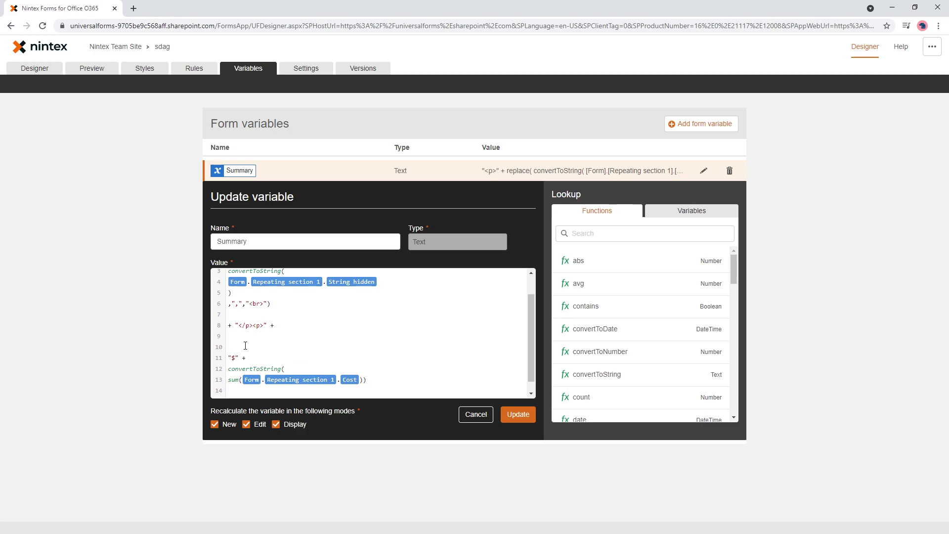
key(Down)
key(Right)
text(Total: <b>)
key(Right)
key(Right)
key(Right)
key(Right)
key(Right)
text(</b>)
click(517, 413)
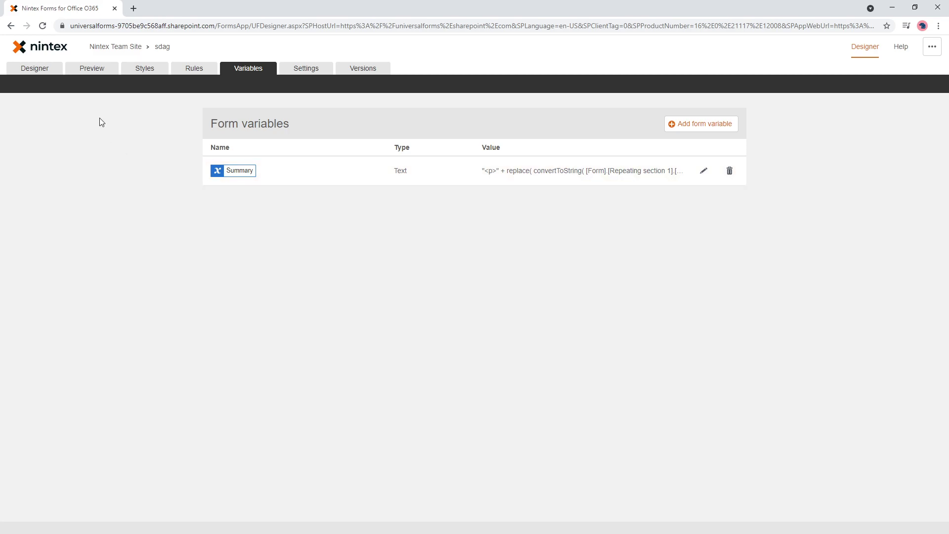
- Preview the form with repairs 'fixed' at 233 and 'fixed y' at 199
click(92, 70)
click(322, 187)
text(fixed)
key(Tab)
text(233)
click(310, 214)
click(321, 244)
text(fixed y)
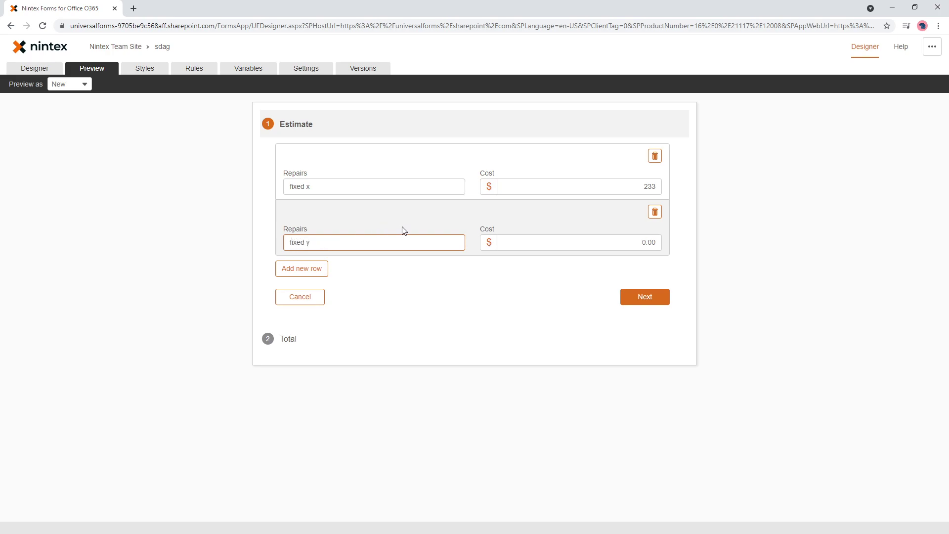
click(606, 243)
text(199)
- Check the Total page summary showing the Summary of works heading and Total: $432
click(286, 340)
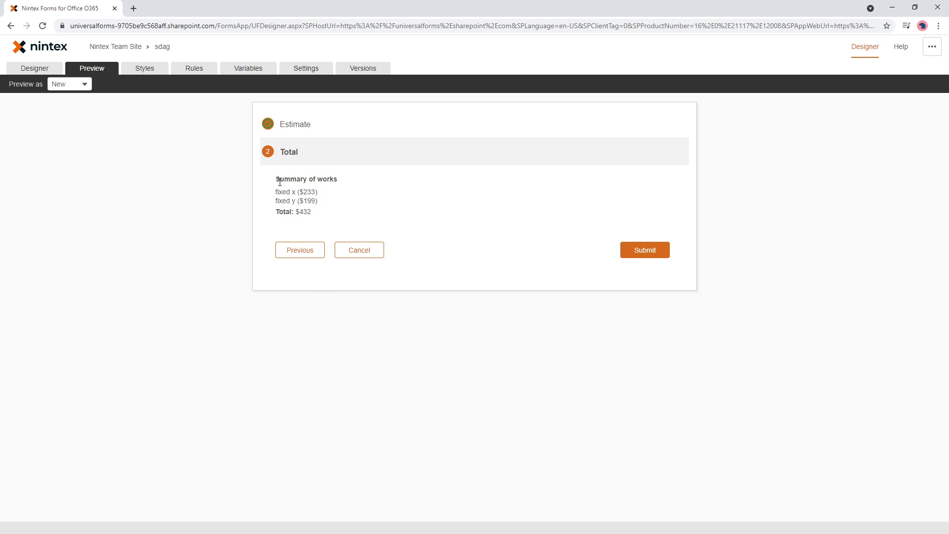
drag(276, 178, 315, 213)
click(315, 214)
drag(280, 179, 346, 182)
- Delete the 'Summary of works' heading from the Total page label
click(37, 69)
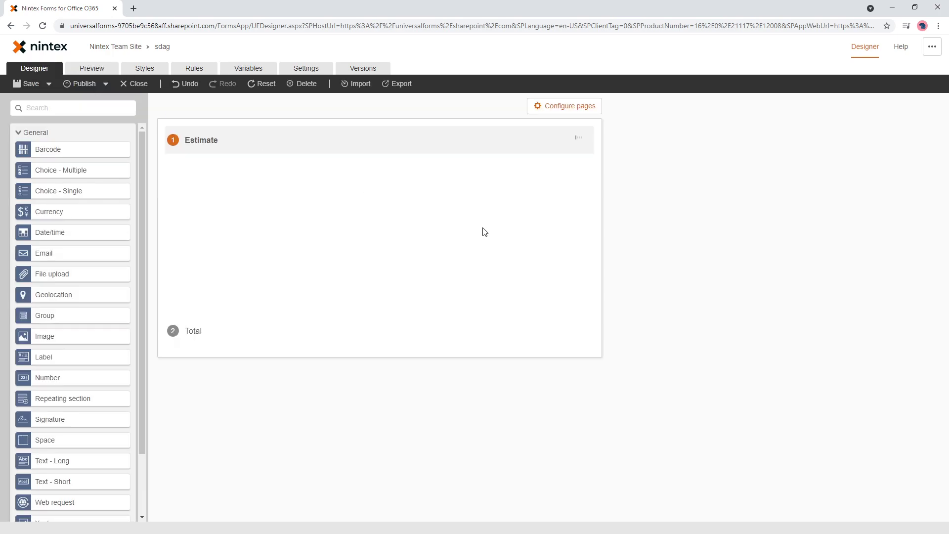
click(235, 328)
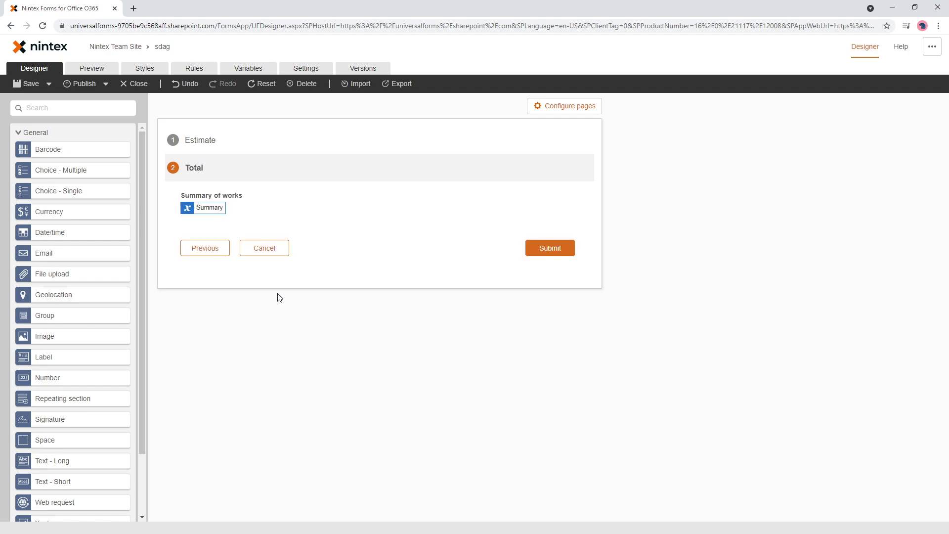
click(265, 206)
drag(847, 238, 722, 237)
key(ctrl+c)
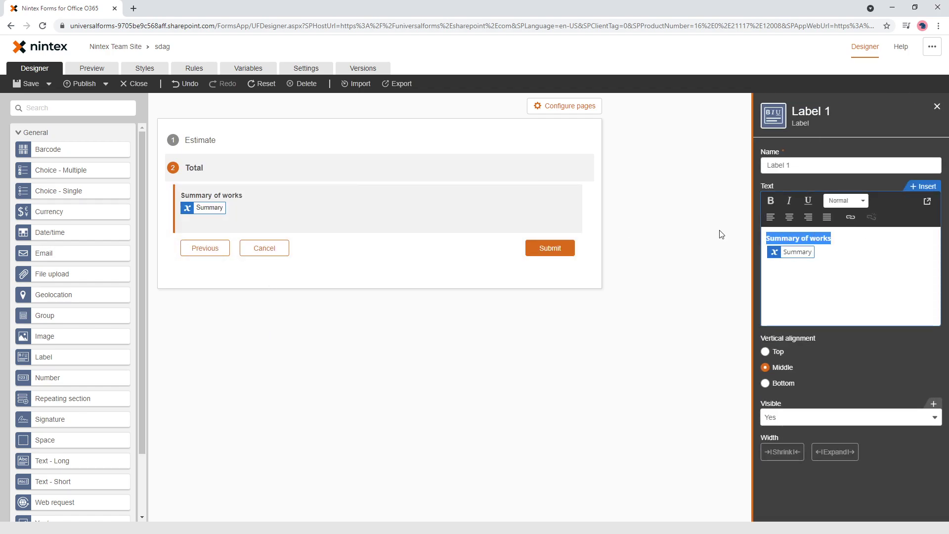
key(BackSpace)
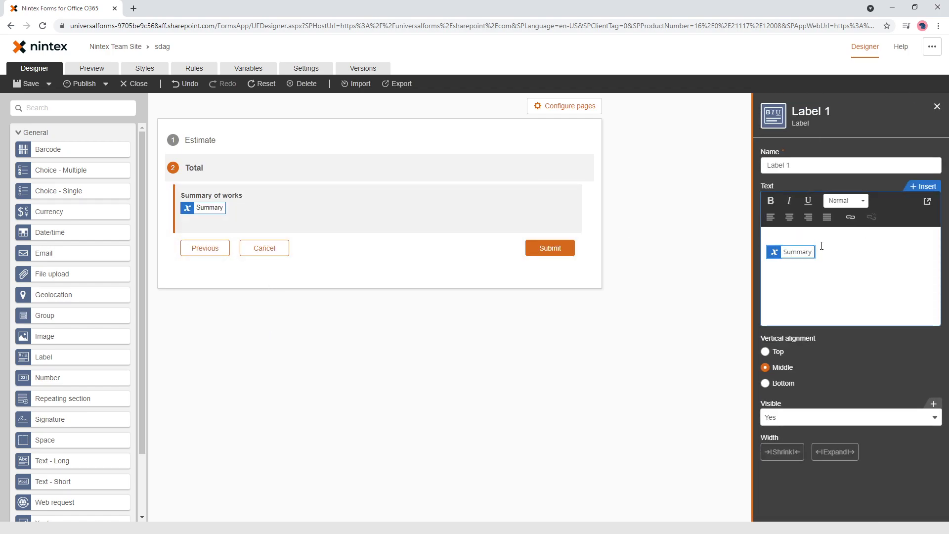
click(799, 238)
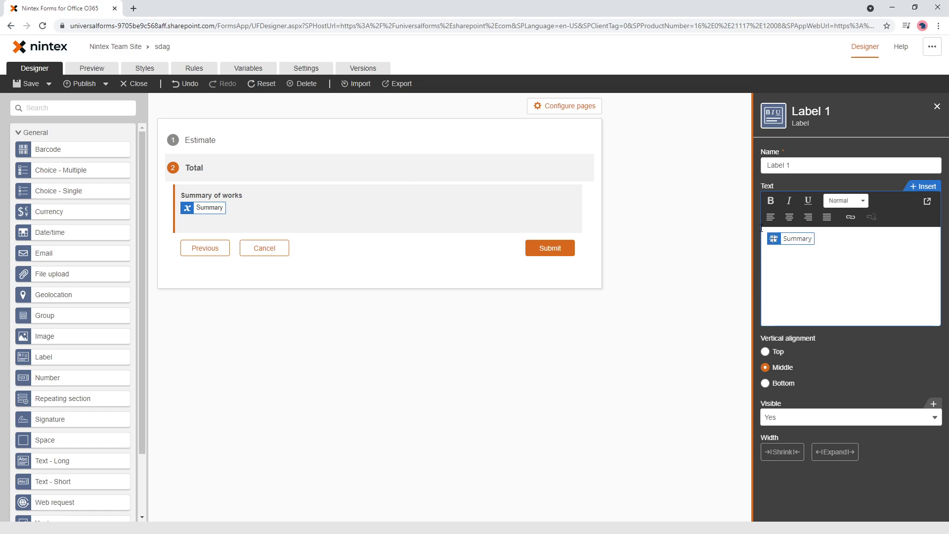
- Start the Summary formula with <b>Summary of works</b><br> and save the variable
click(233, 68)
click(703, 171)
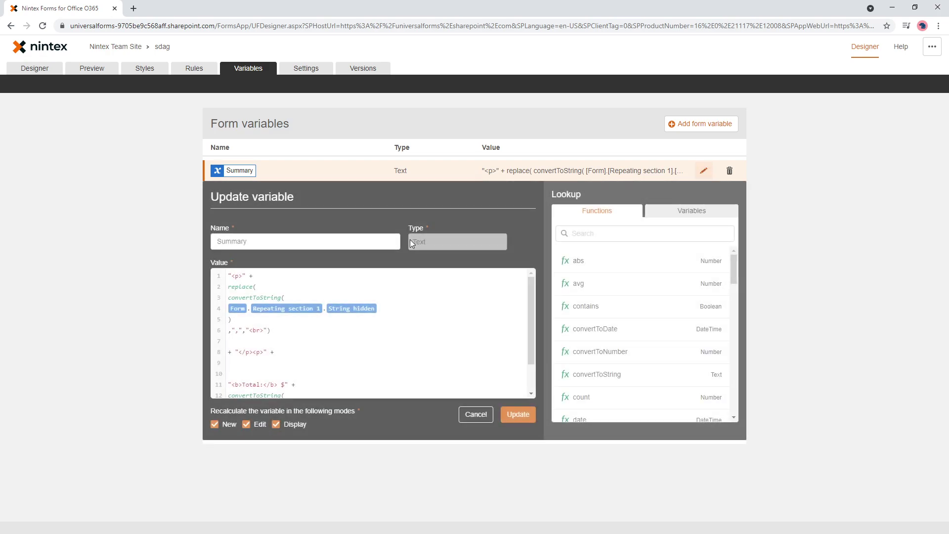
click(270, 276)
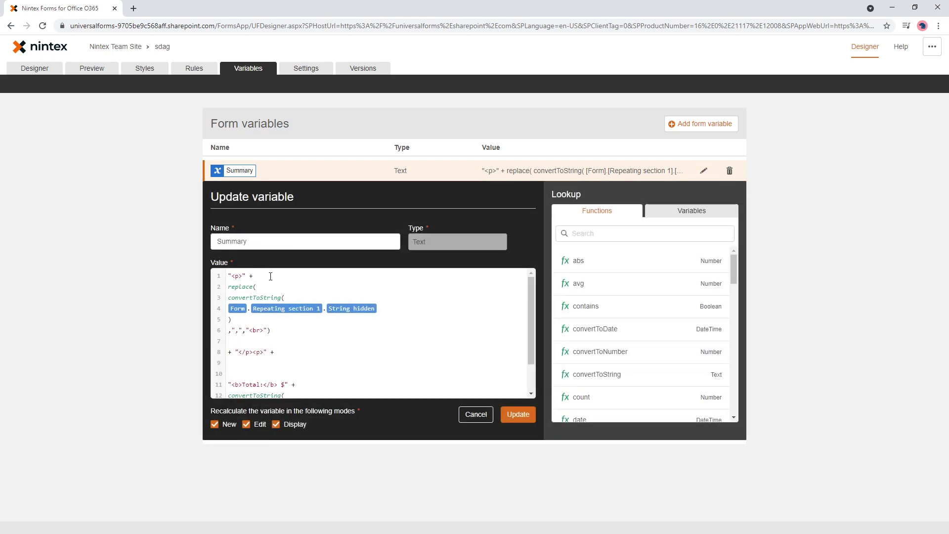
key(ctrl+v)
text(<)
text(b>)
text(</b>)
text(<br>)
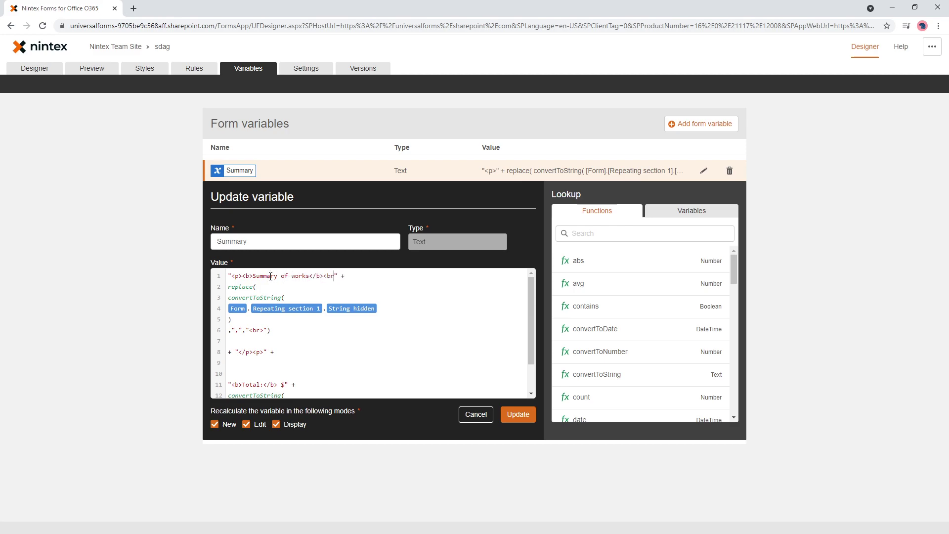
click(510, 416)
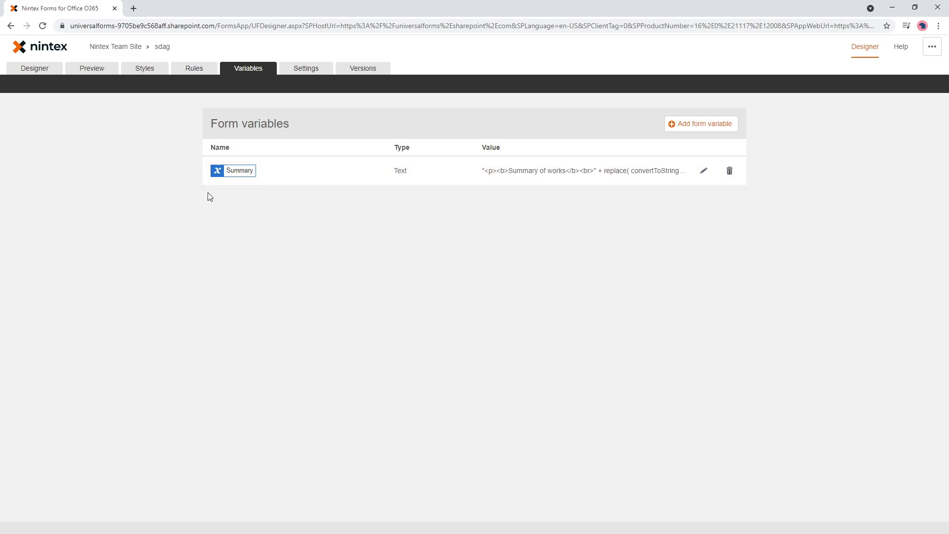
- Preview the form with repairs 'fixed x' at 2,999 and 'fixed u' at 4999
click(100, 72)
click(317, 193)
text(fixed x)
key(Tab)
text(2,99)
text(999)
click(303, 216)
click(325, 240)
text(fixed u)
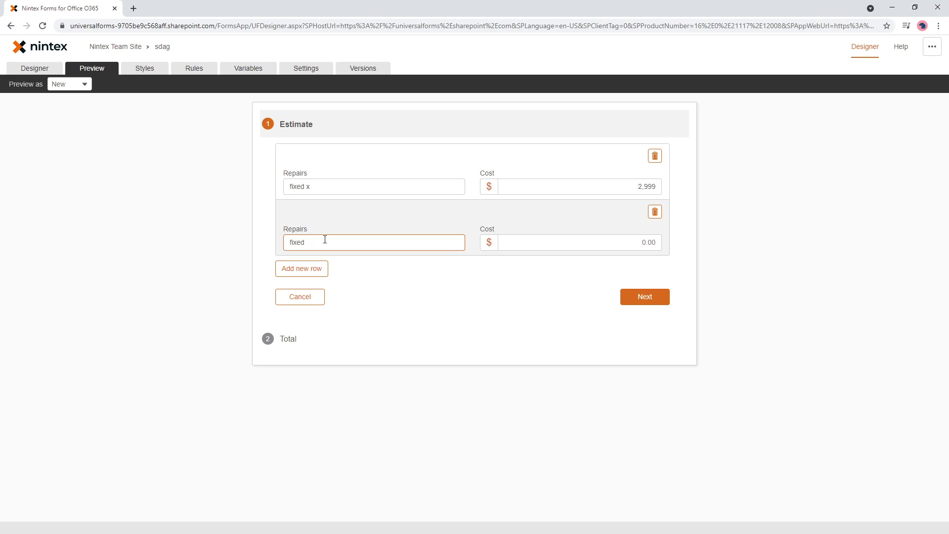
key(Tab)
text(4999)
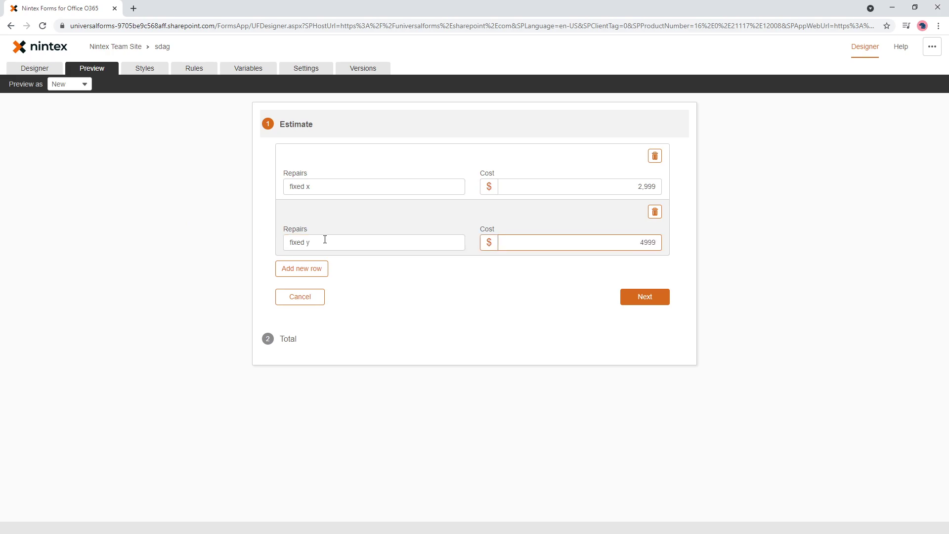
- Check the Total page summary listing both repairs and Total: $7998
click(297, 336)
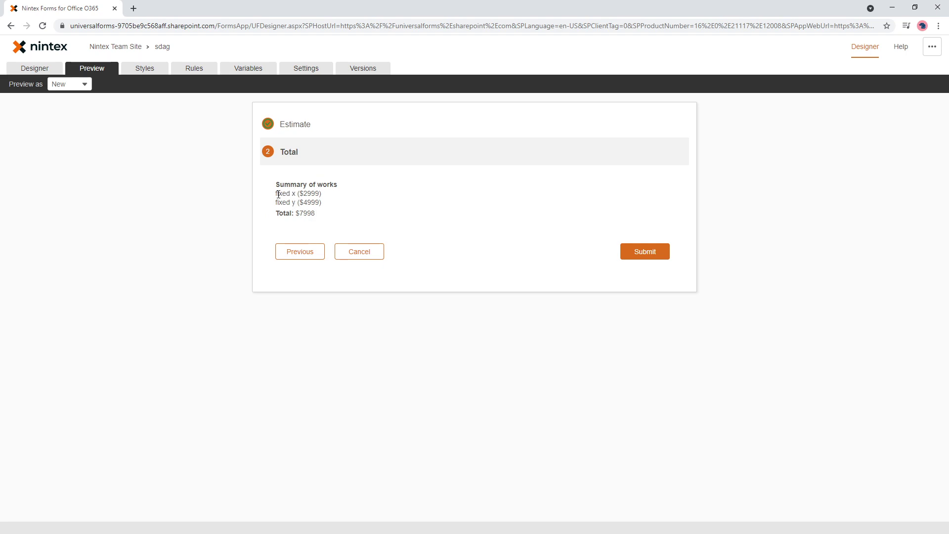
drag(277, 193, 332, 200)
drag(275, 193, 343, 195)
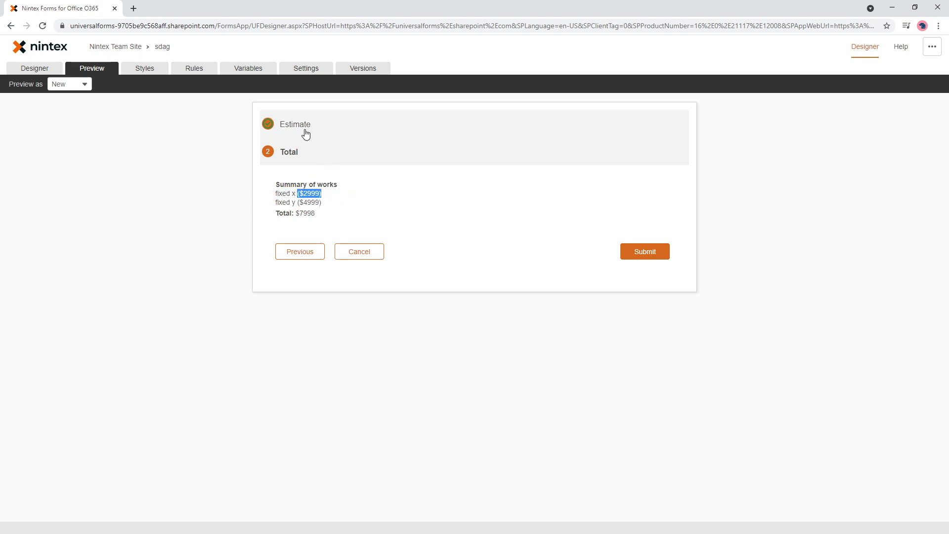
- Back in the designer, open the hidden String field's properties in the repeating section
click(45, 71)
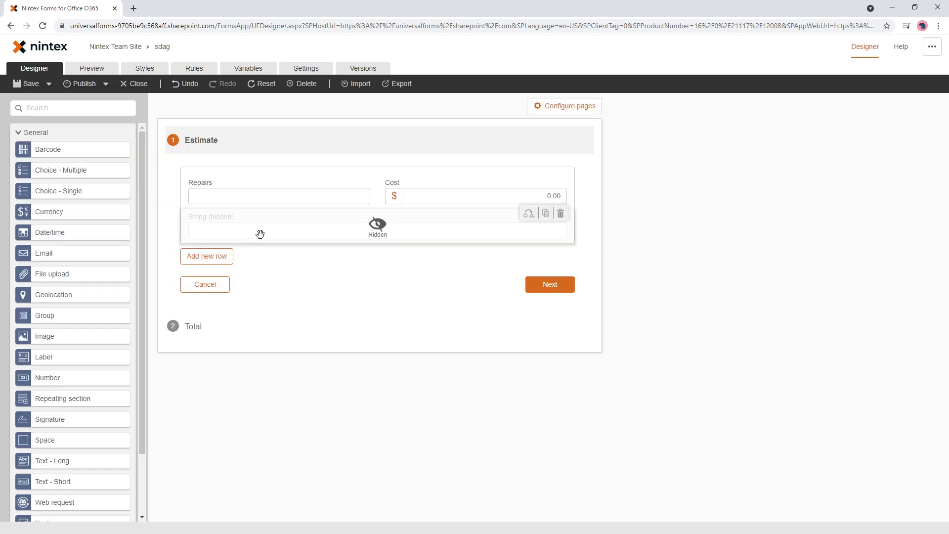
click(261, 233)
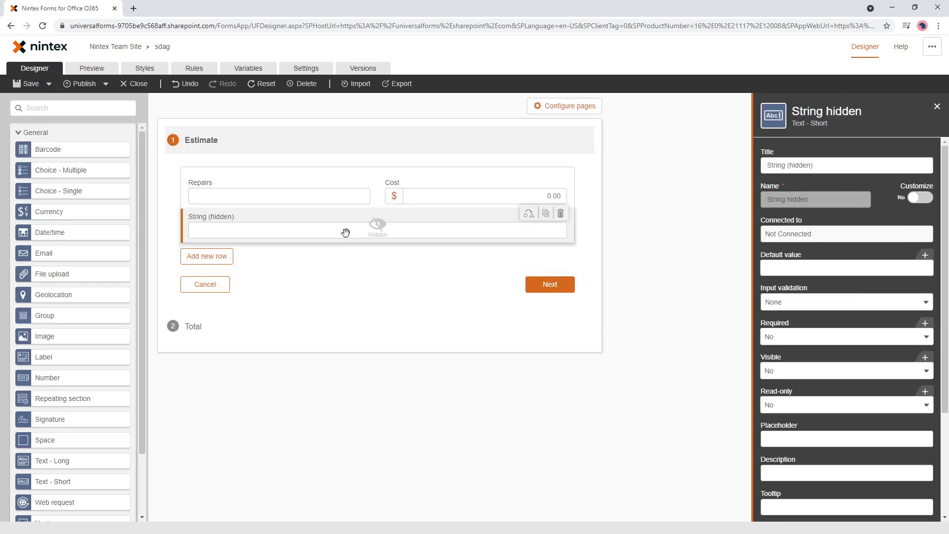